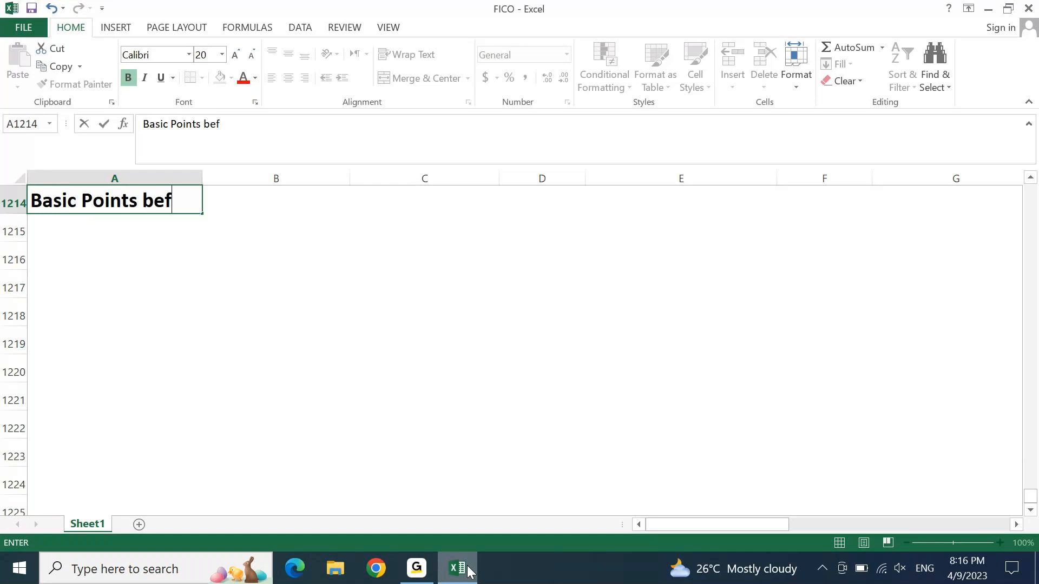
Step: Finish the heading 'Basic Points before we start Practicing SAP FICO' in A1214 and fill A1214:D1214 yellow
type("ore we start")
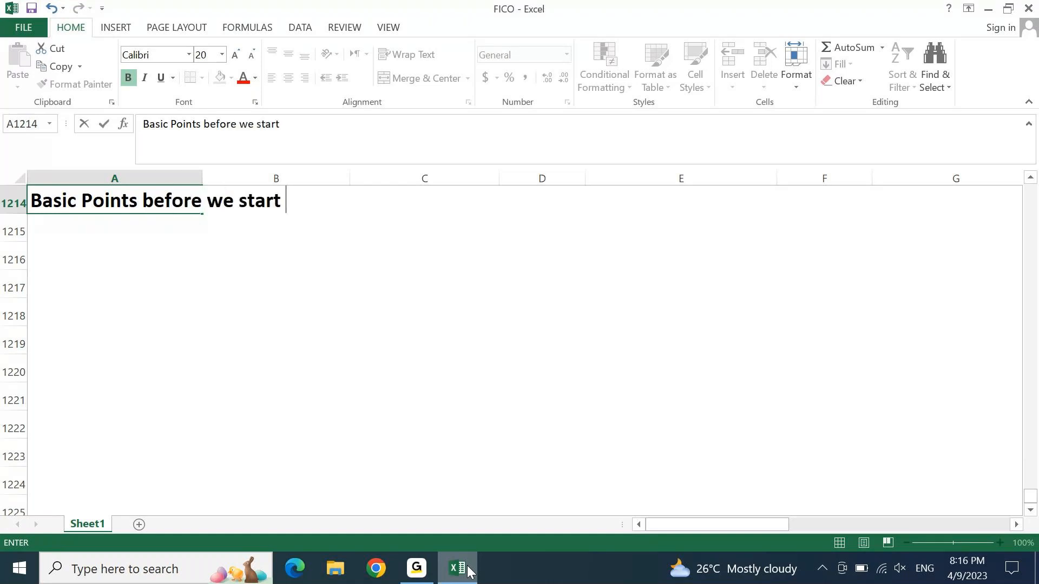
type(" Practicing SAP FICO")
key("Return")
key("Up")
key("shift+Right")
key("shift+Right")
key("shift+Right")
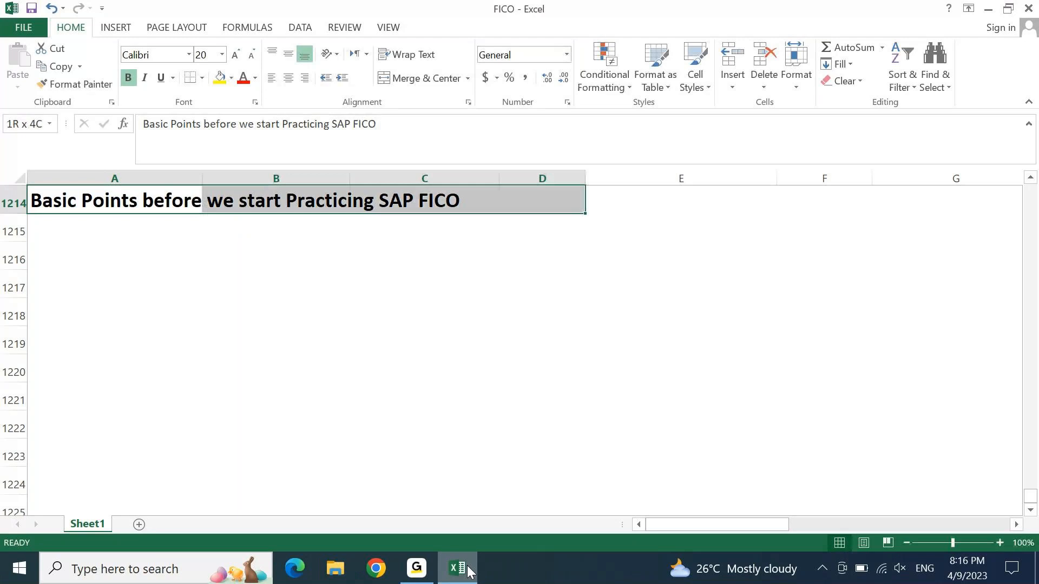
left_click(221, 83)
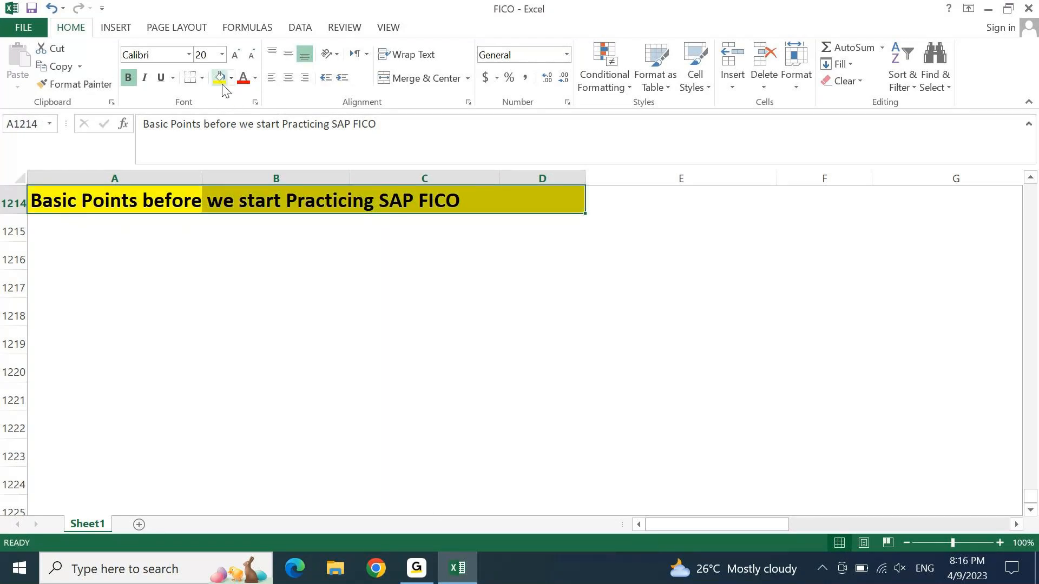
key("Down")
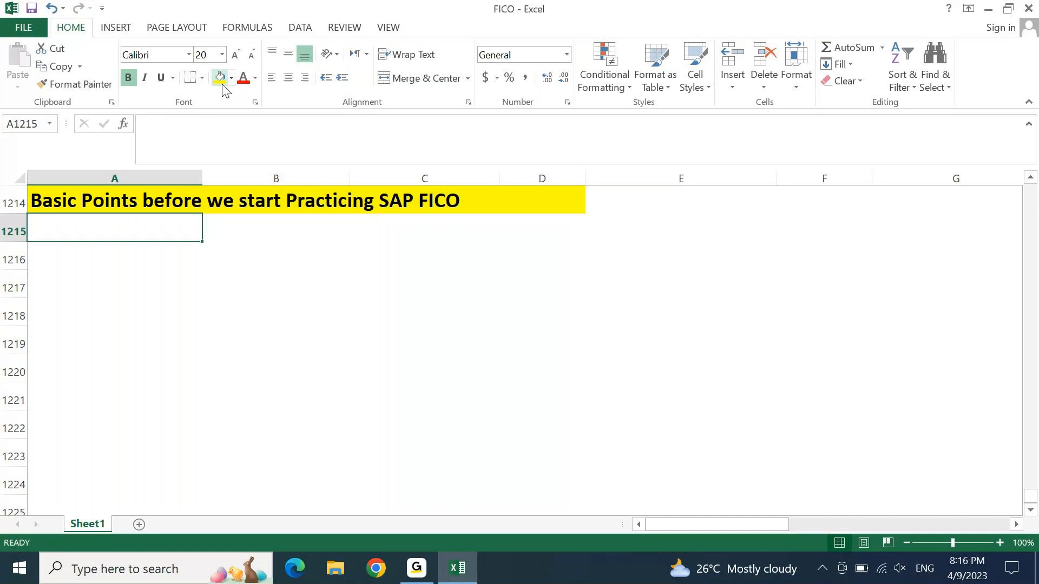
Step: Type '1. Your SAP Login pad must have minimum 3 lines.' into A1215, correcting typos
type("1.")
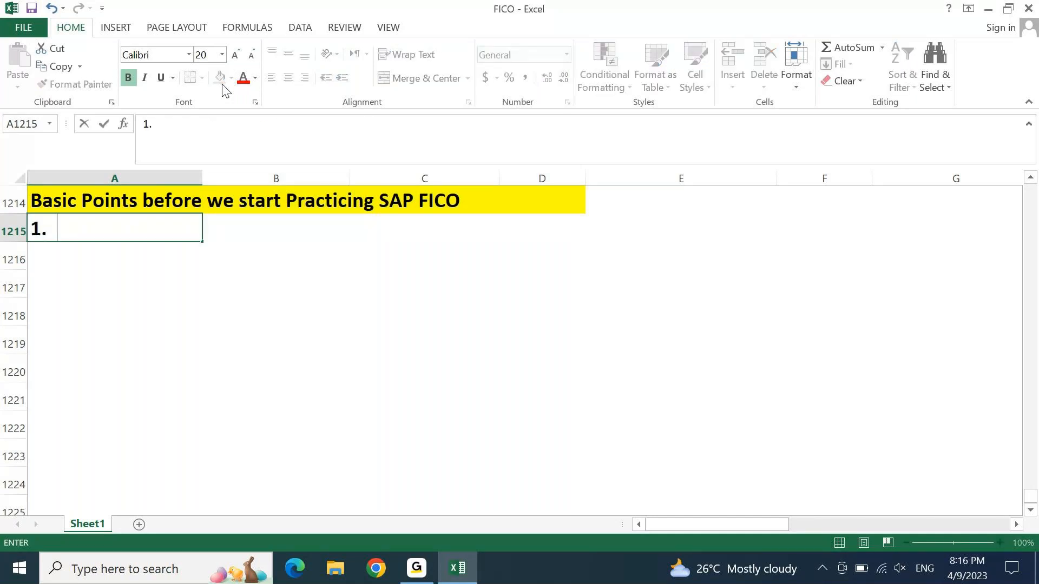
type(" Your SAP Log")
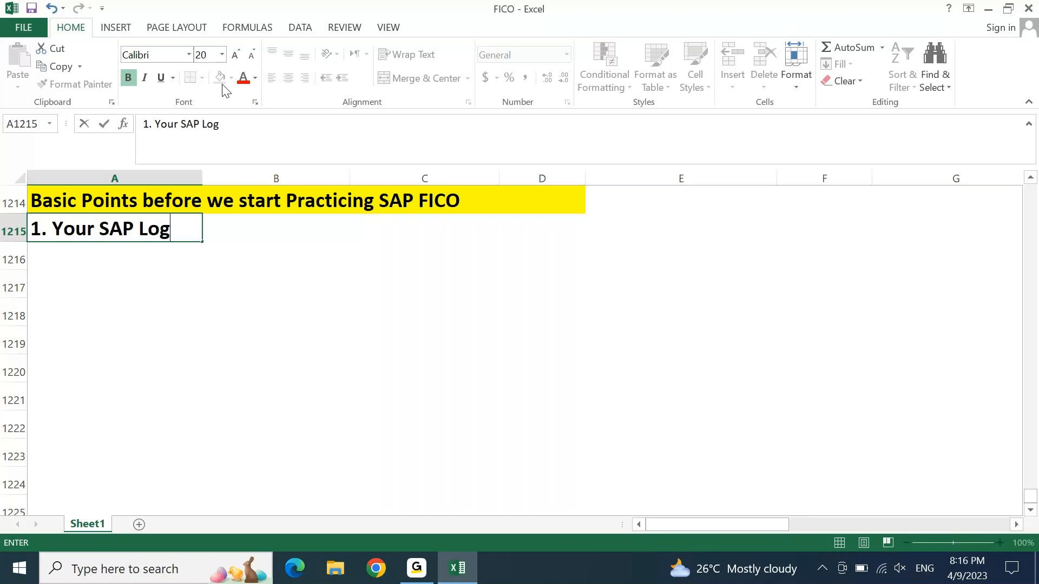
type("in pas")
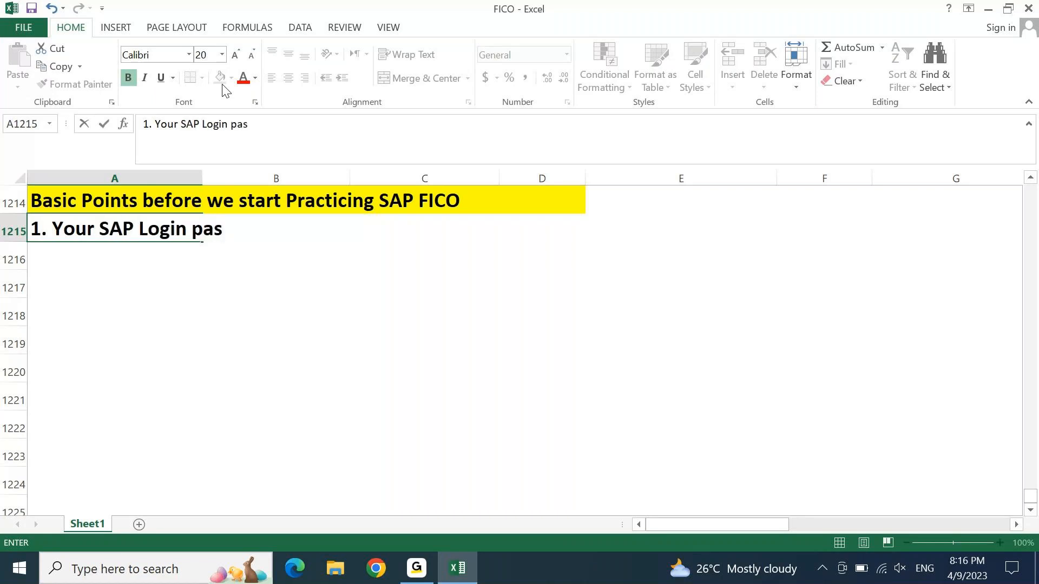
key("BackSpace")
type("d must has")
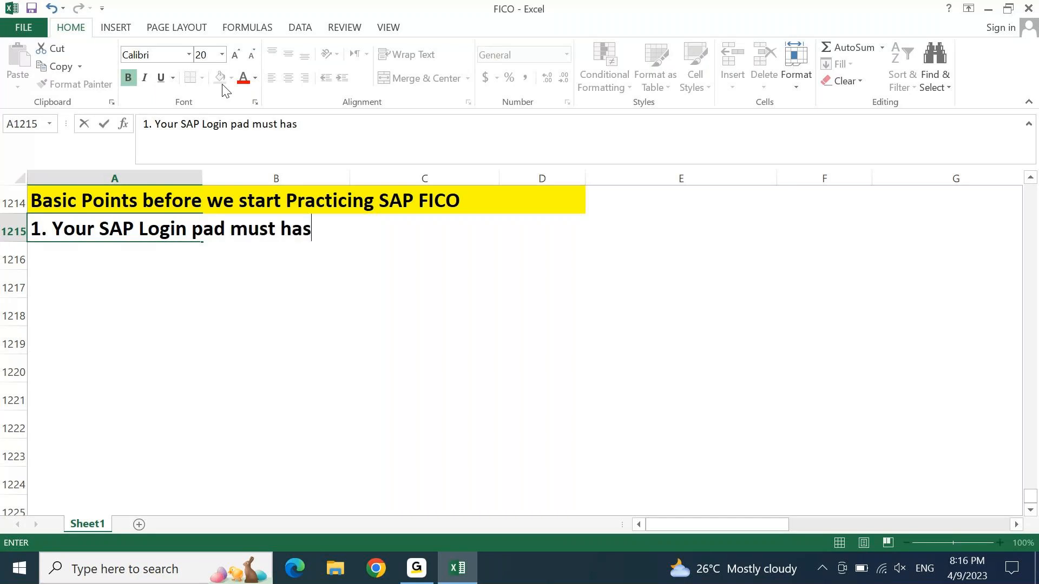
key("BackSpace")
type("ve minimum ")
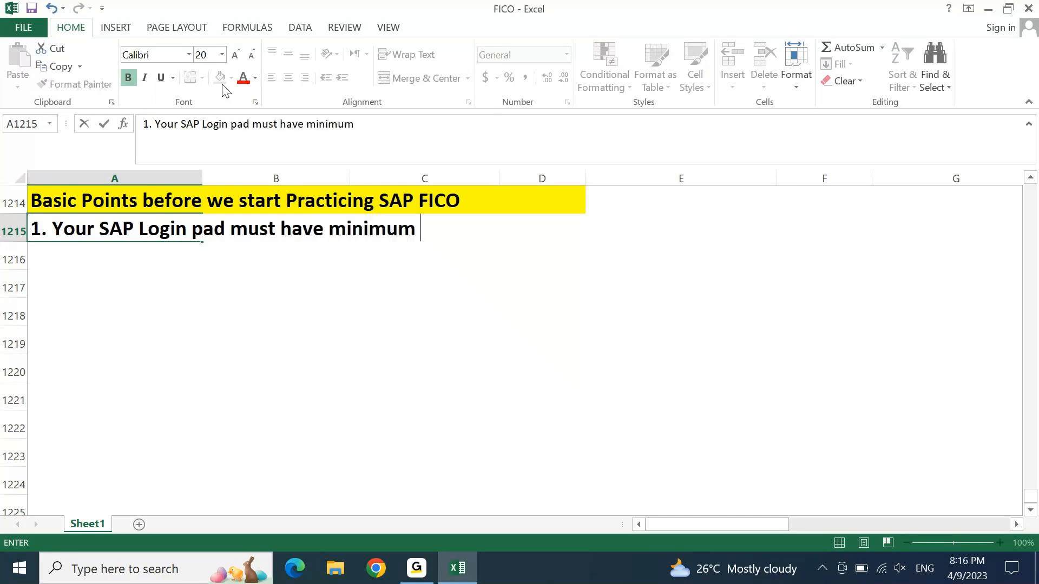
type("3 line")
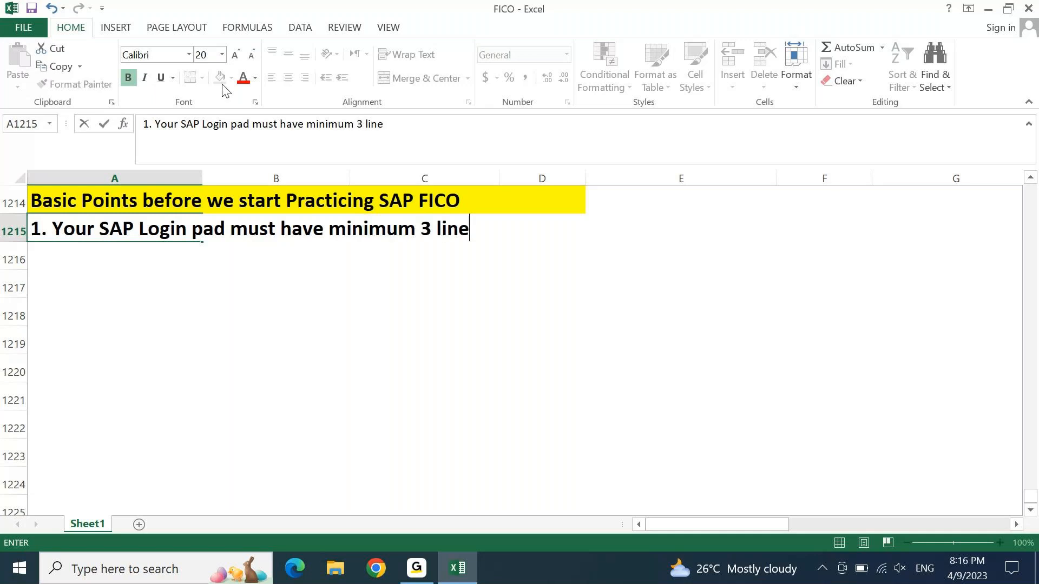
type("s.")
key("Return")
Step: Edit A1215 to insert '/connections' after 'lines' before the final period
key("Up")
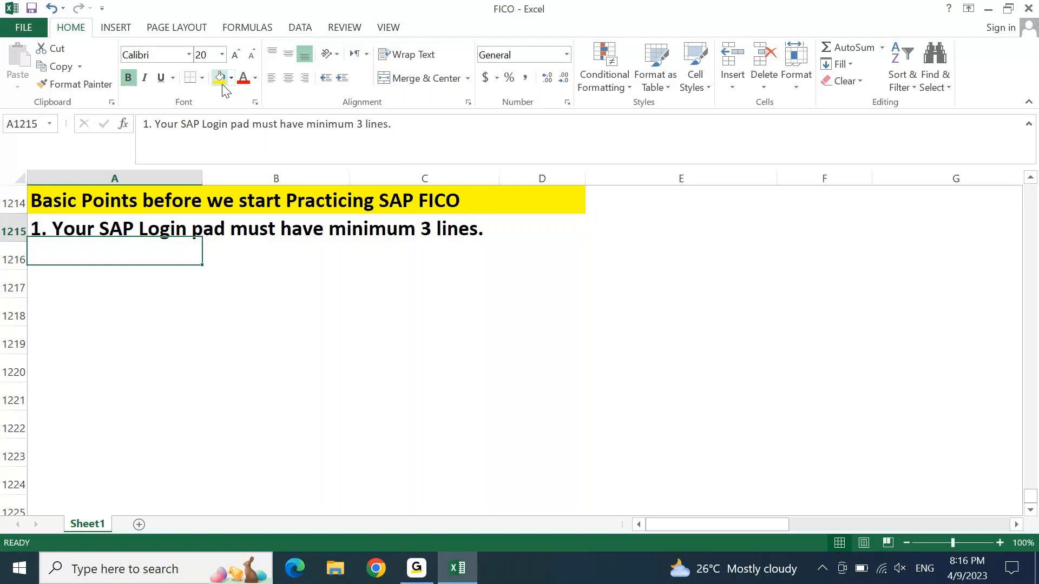
key("F2")
key("Left")
type("/connec")
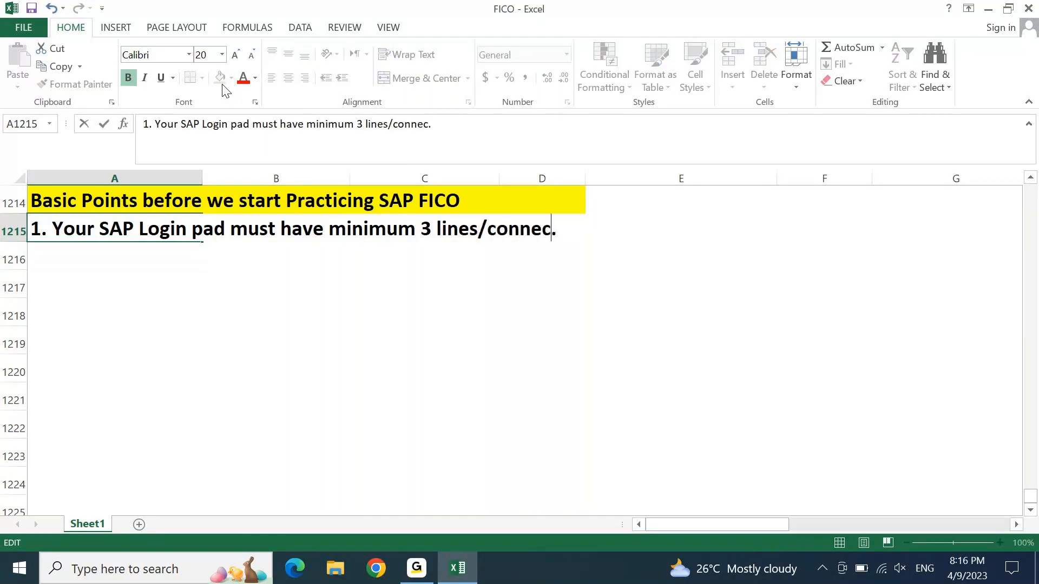
type("tions")
key("Return")
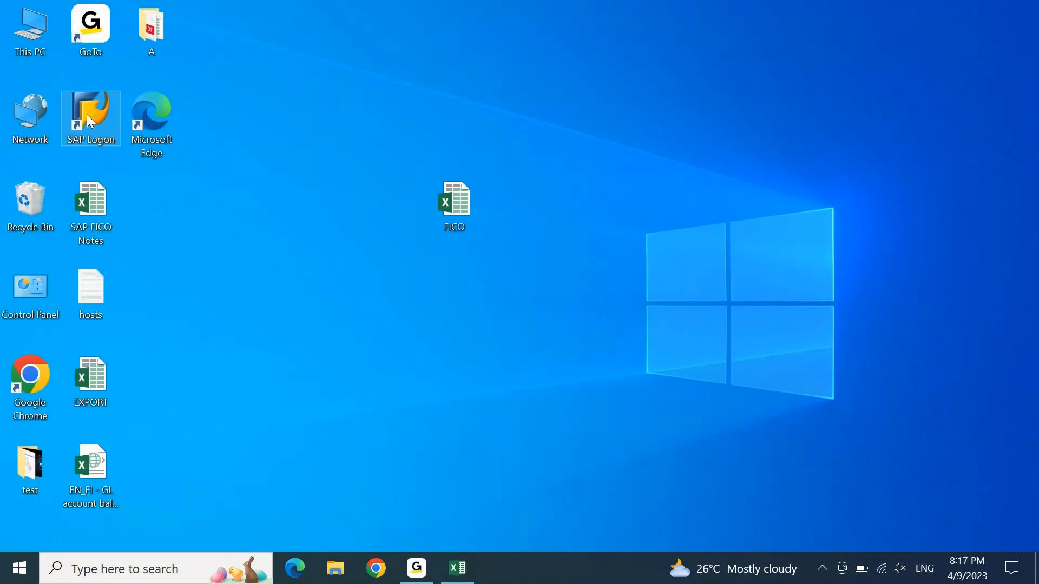
Step: Launch SAP Logon 740 and browse its ABC, XYZ, ECC and S4 1909 connections
double_click(86, 114)
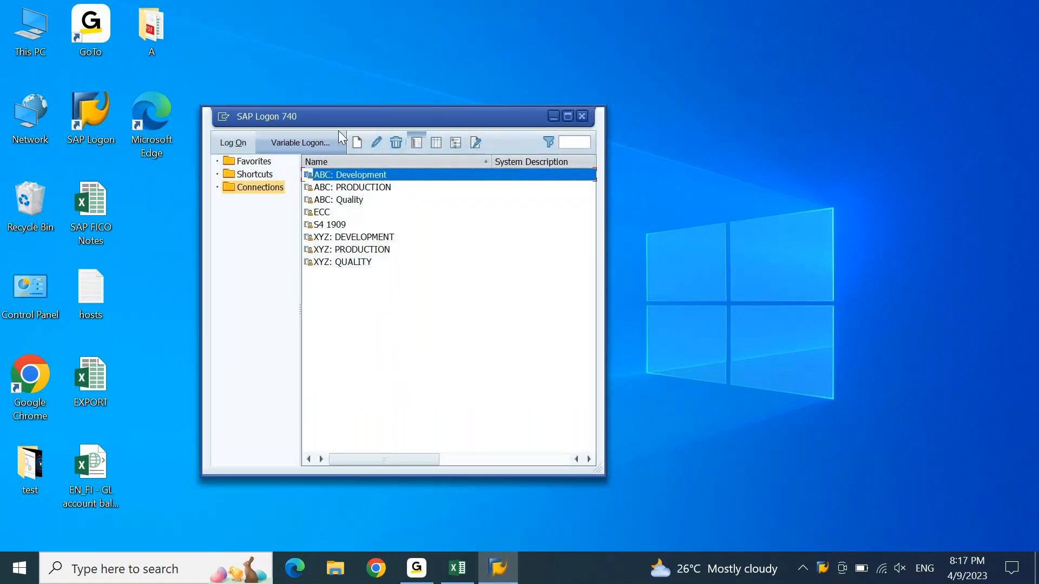
left_click_drag(350, 118, 384, 66)
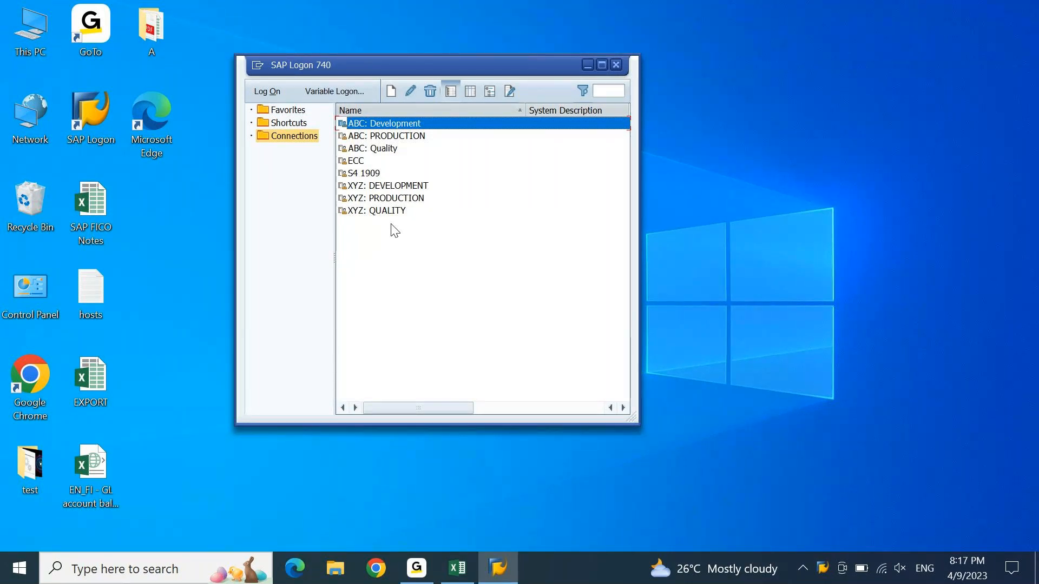
key("Down")
key("Down")
key("Down")
key("Down")
key("Down")
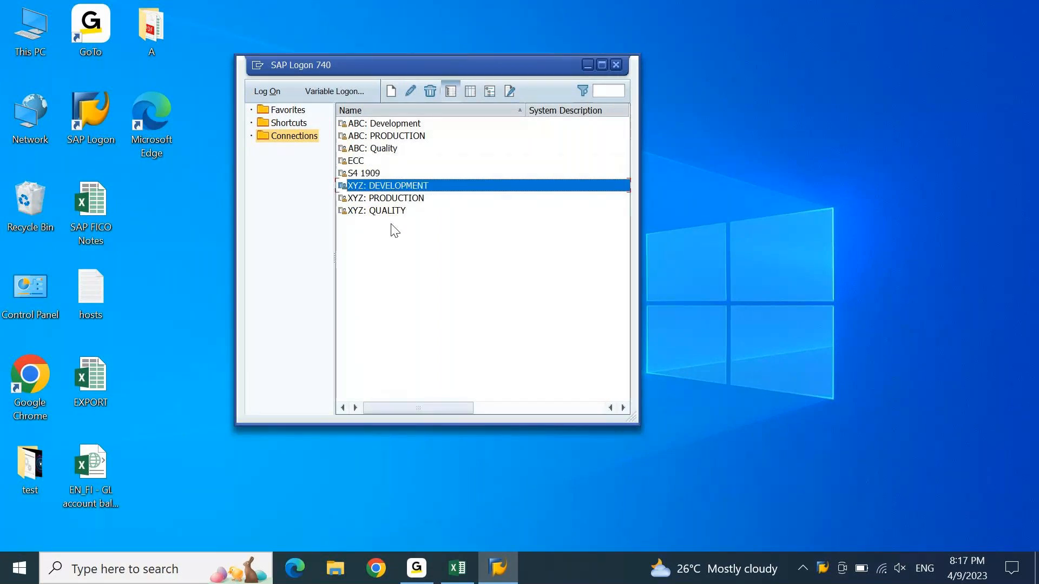
key("Down")
key("Up")
key("Home")
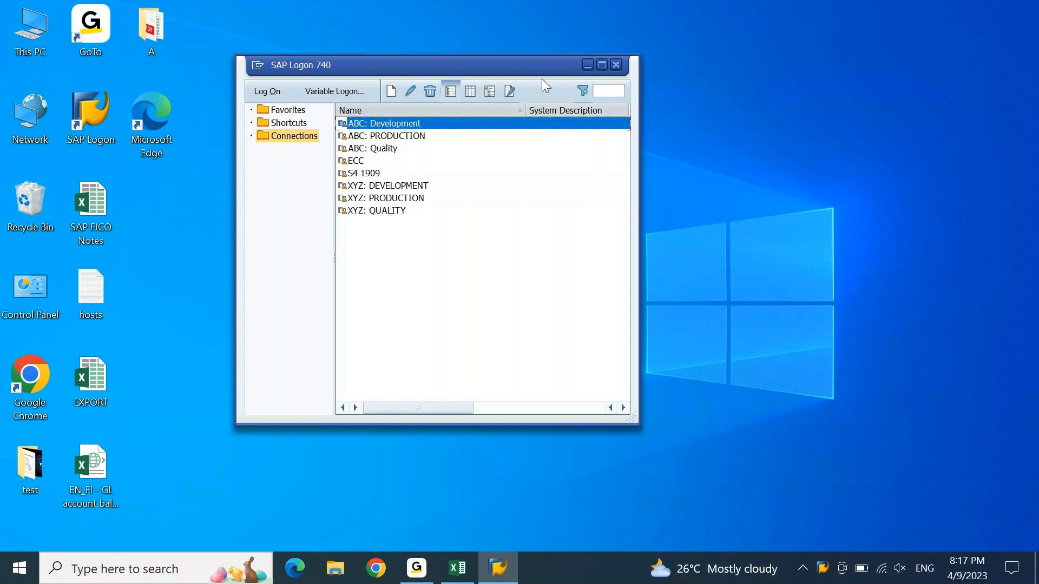
key("Down")
key("Down")
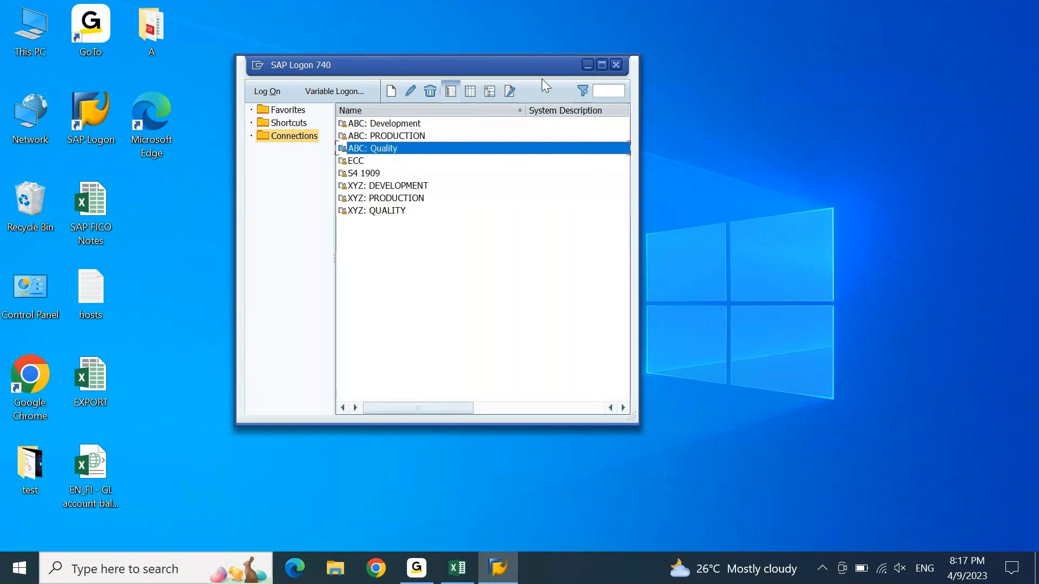
key("Down")
key("Down")
key("Down")
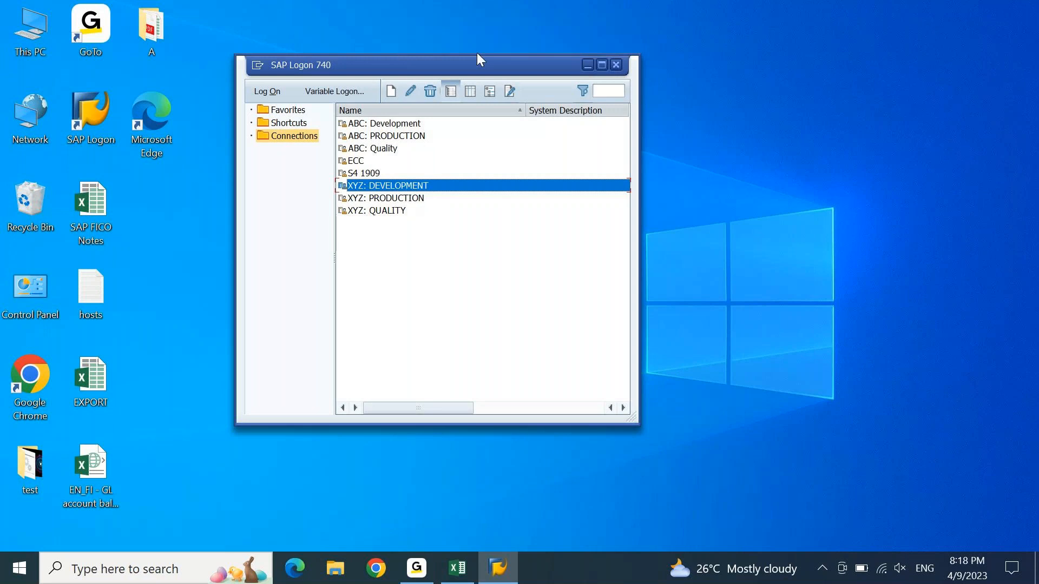
left_click_drag(478, 64, 538, 59)
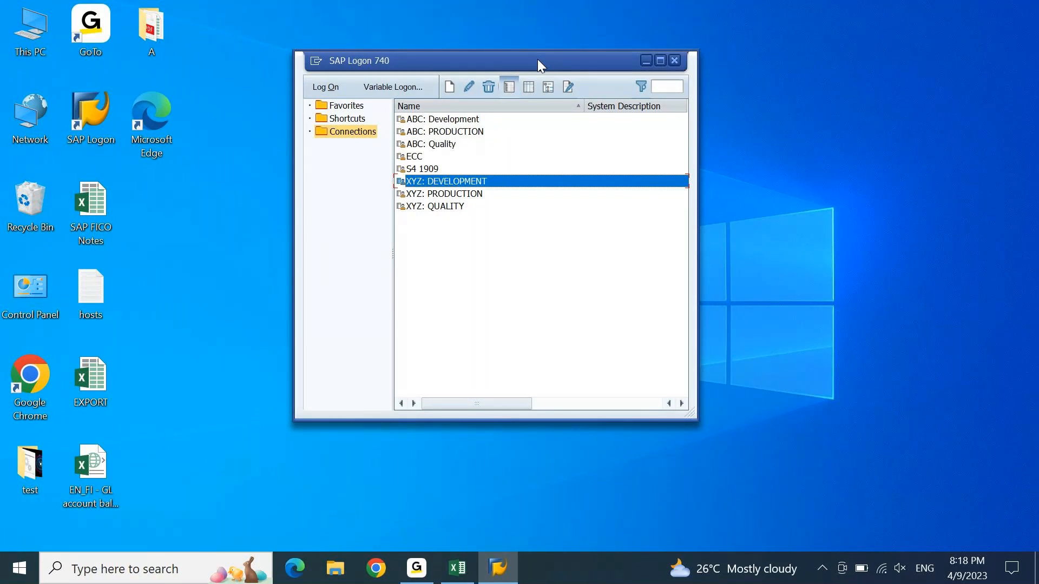
Step: Select ABC: Development in the Connections list and log on to it
key("Up")
key("Up")
key("Up")
key("Up")
key("Up")
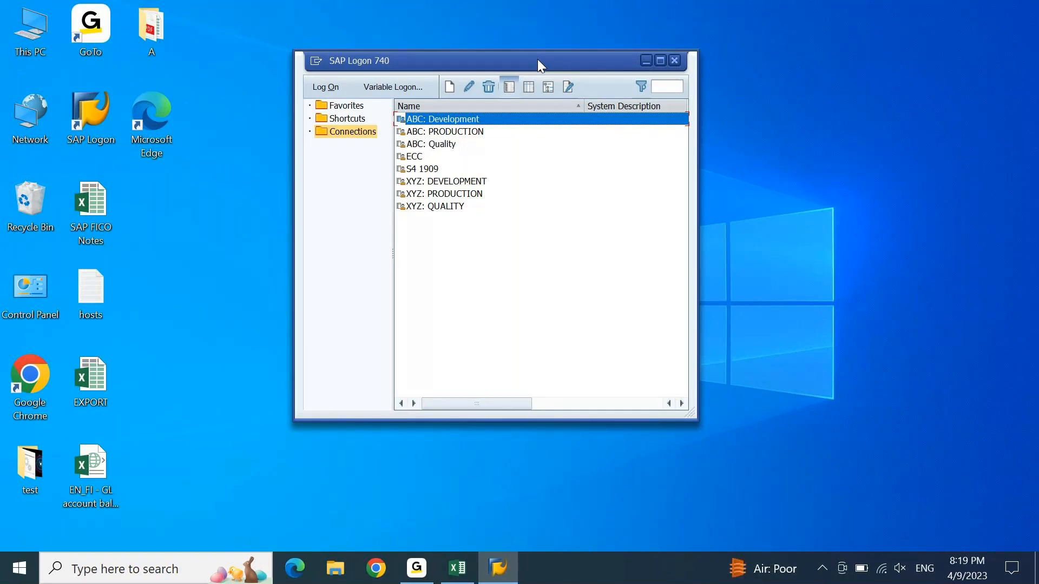
key("Down")
key("Up")
key("Down")
key("Down")
key("Up")
key("Up")
key("Return")
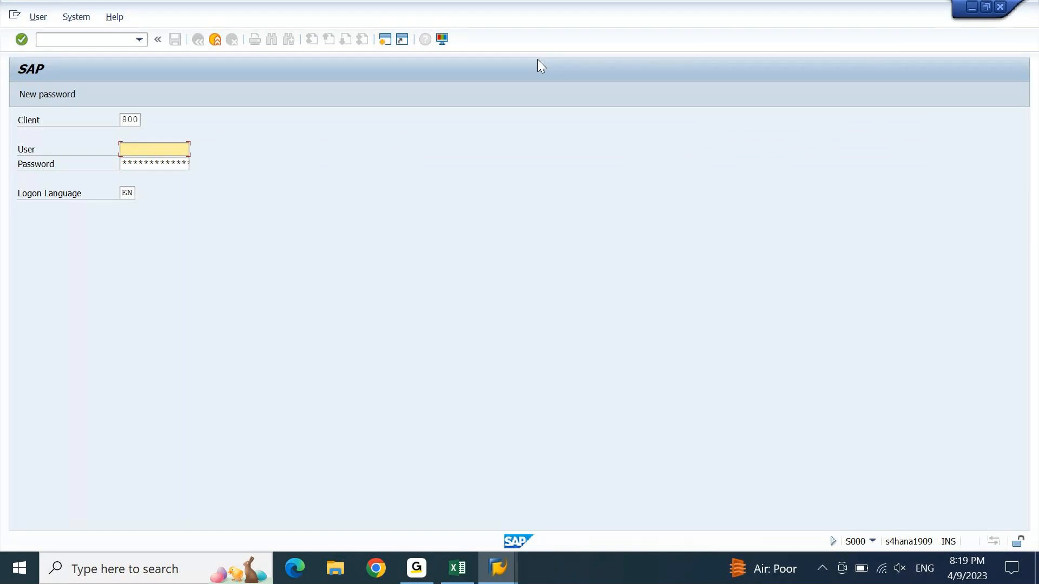
Step: Move between the Client and User fields on the client 800 logon screen, then close it
key("shift+Tab")
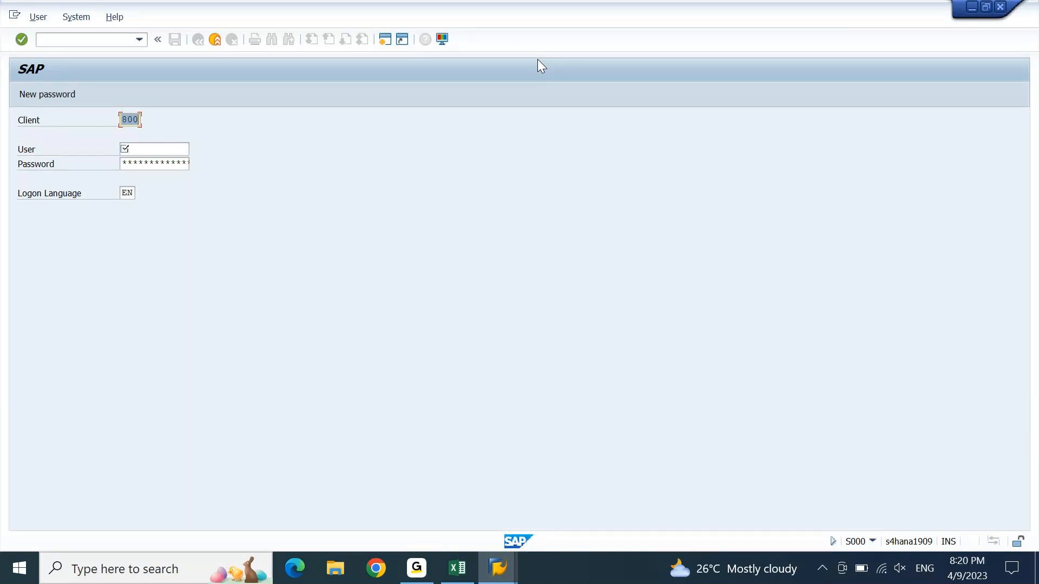
key("Tab")
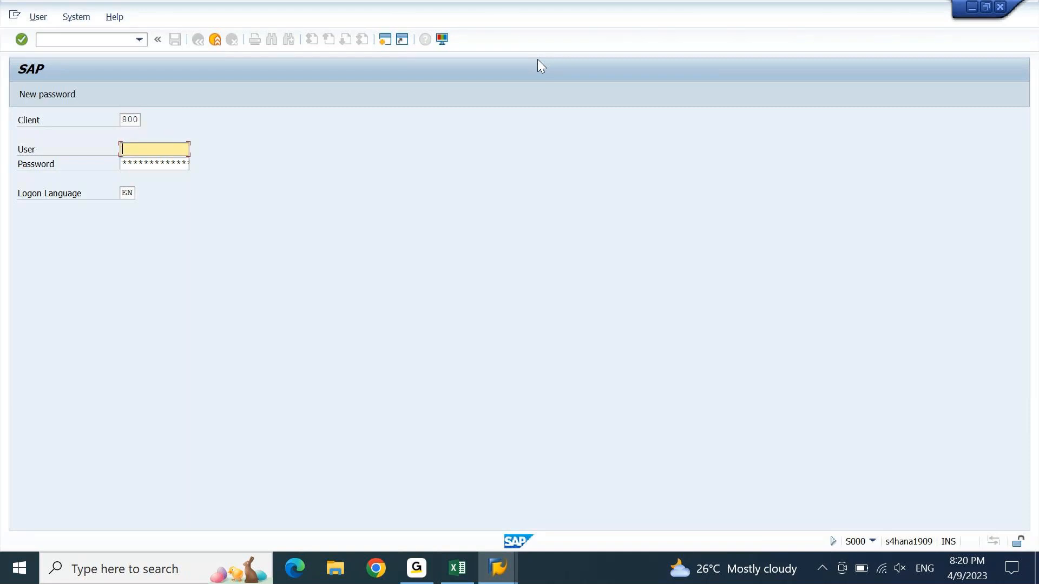
key("shift+Tab")
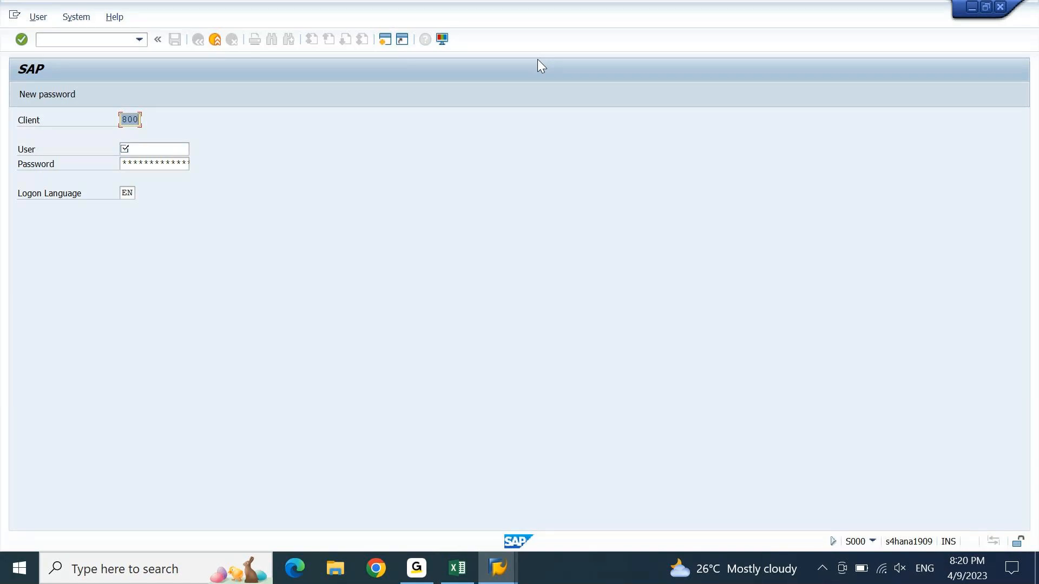
left_click(1000, 5)
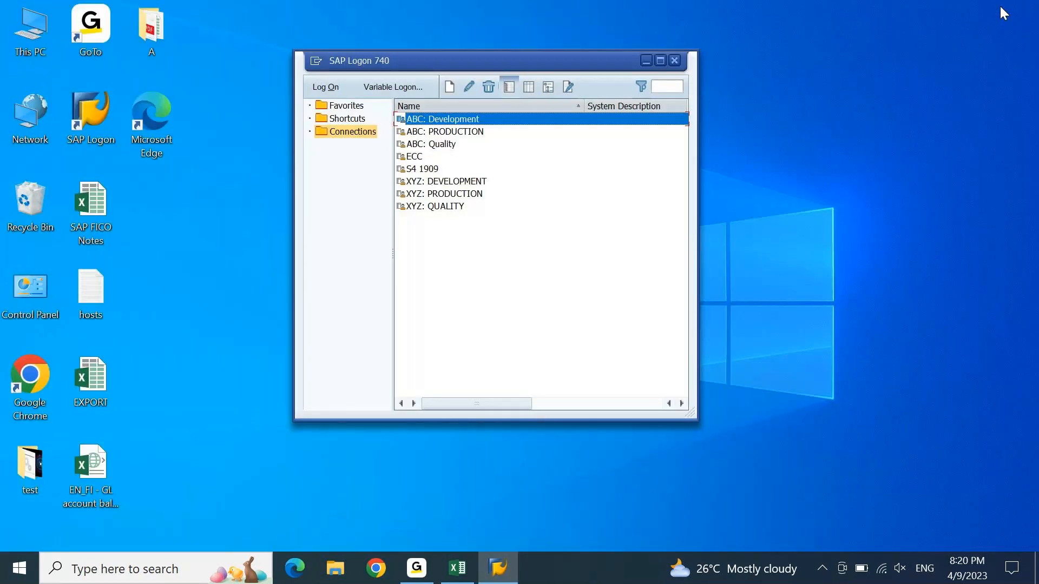
Step: Reopen the ABC: Development connection to its client 800 logon screen
key("Down")
key("Up")
key("Return")
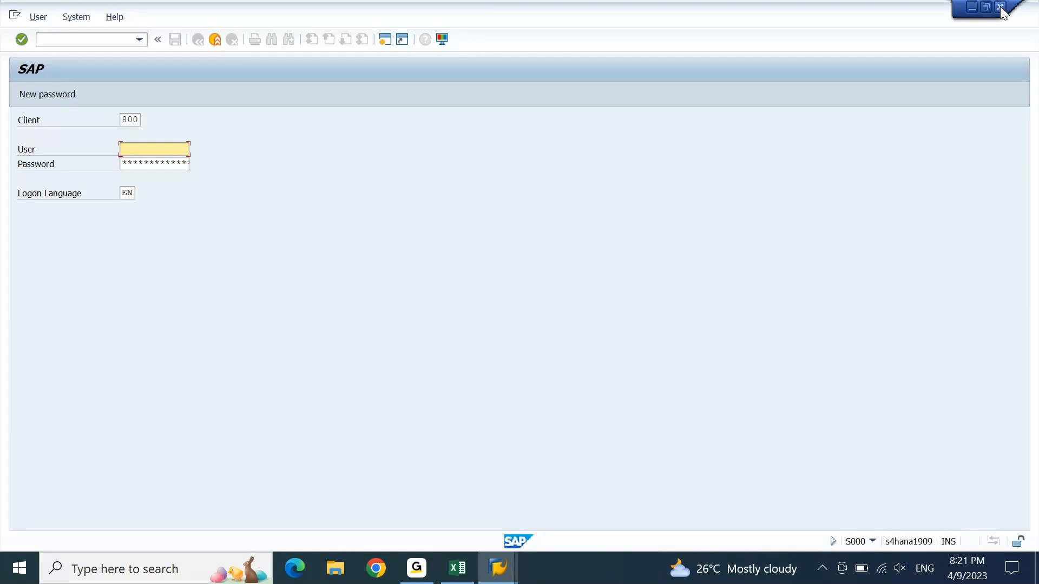
key("Tab")
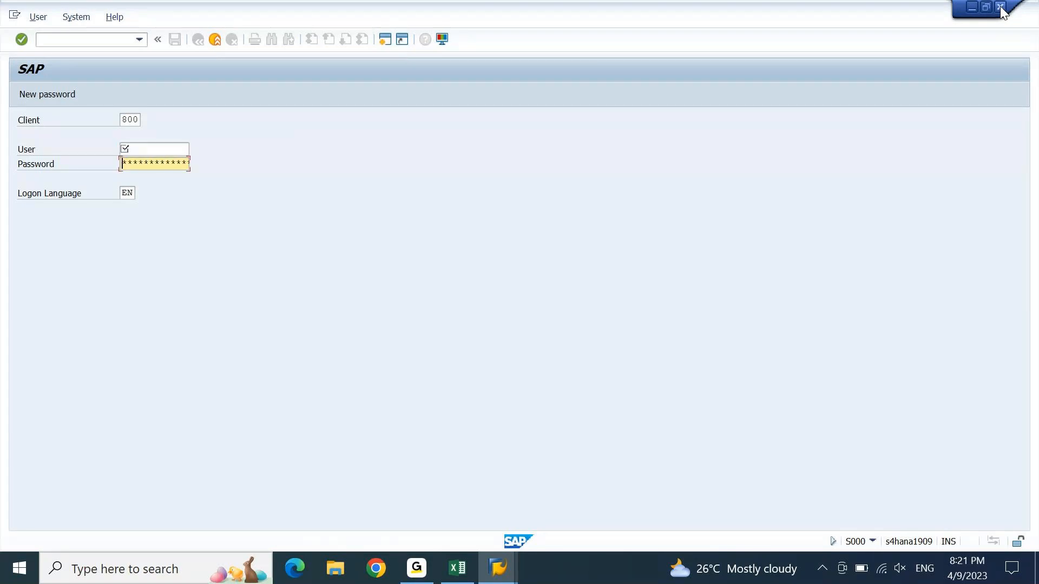
key("alt+u")
key("Escape")
Step: Return to Excel and list Dev, QAS and PRD in A1216:A1218
left_click(460, 566)
type("Dev")
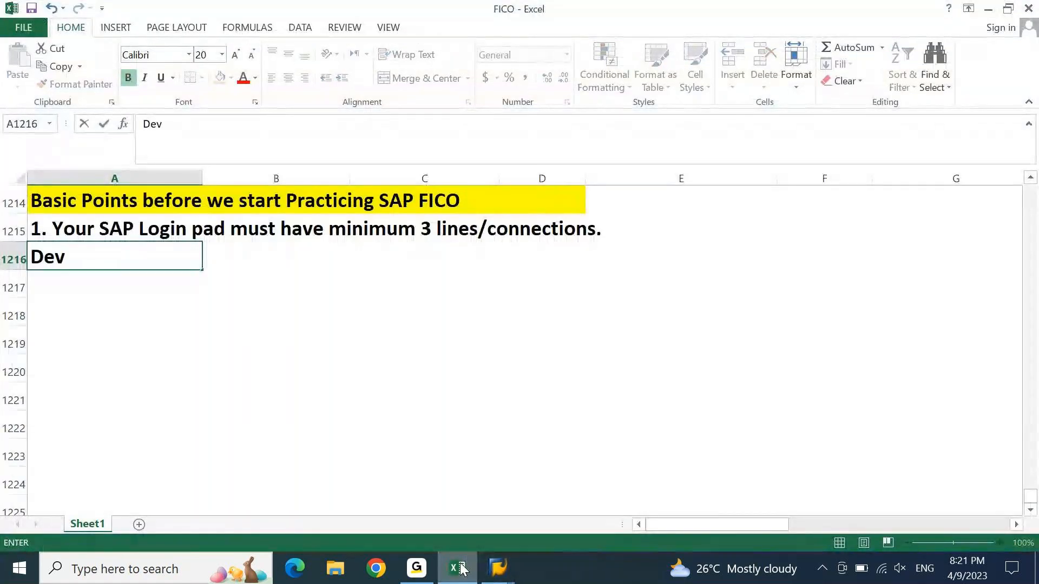
key("Return")
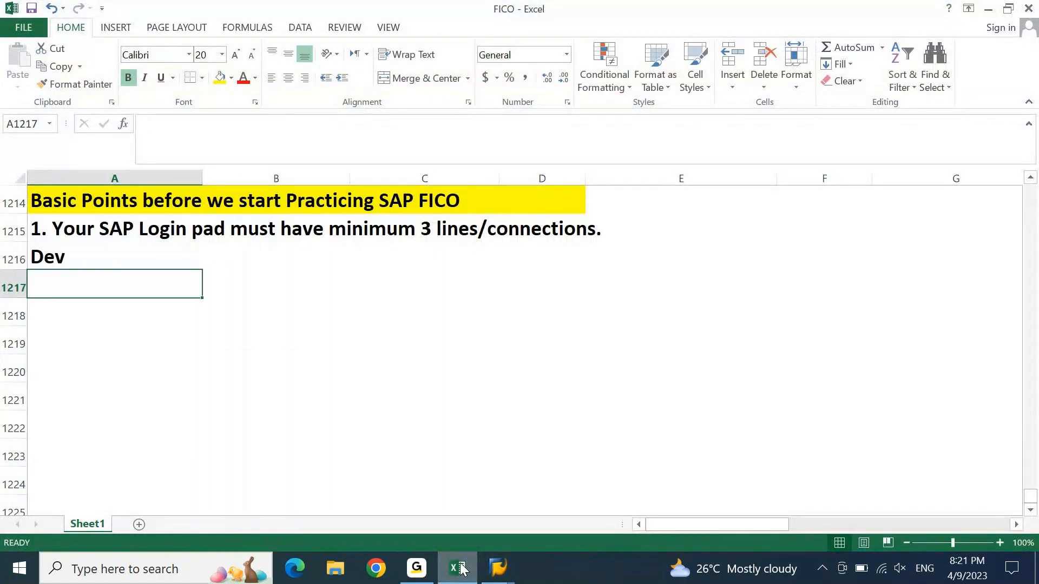
type("QAS")
key("Return")
type("PRD")
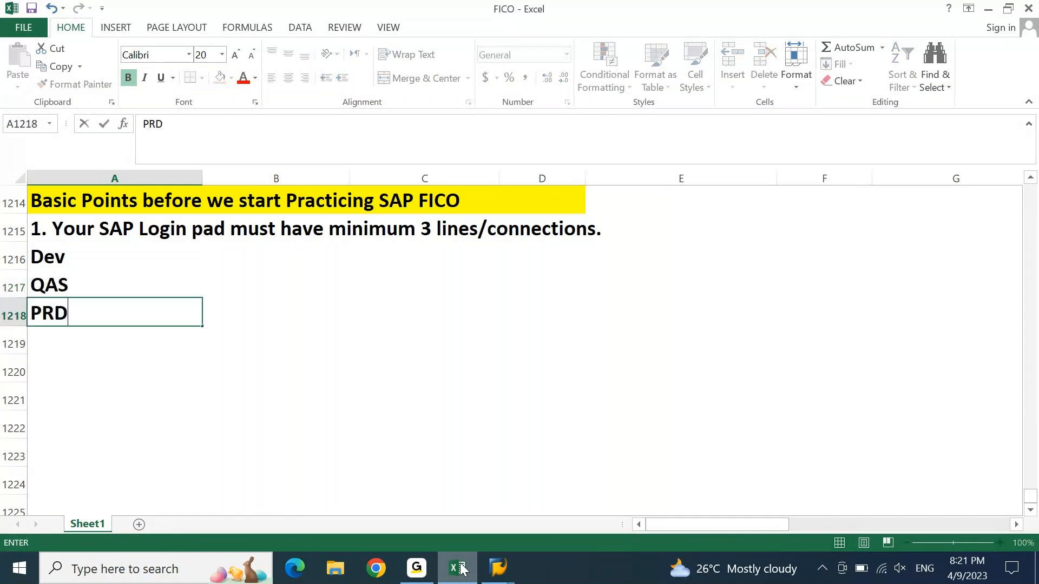
key("Return")
Step: Enter '100/110/200' in B1216 and start the client-purpose description in C1216
key("Up")
key("Up")
key("Up")
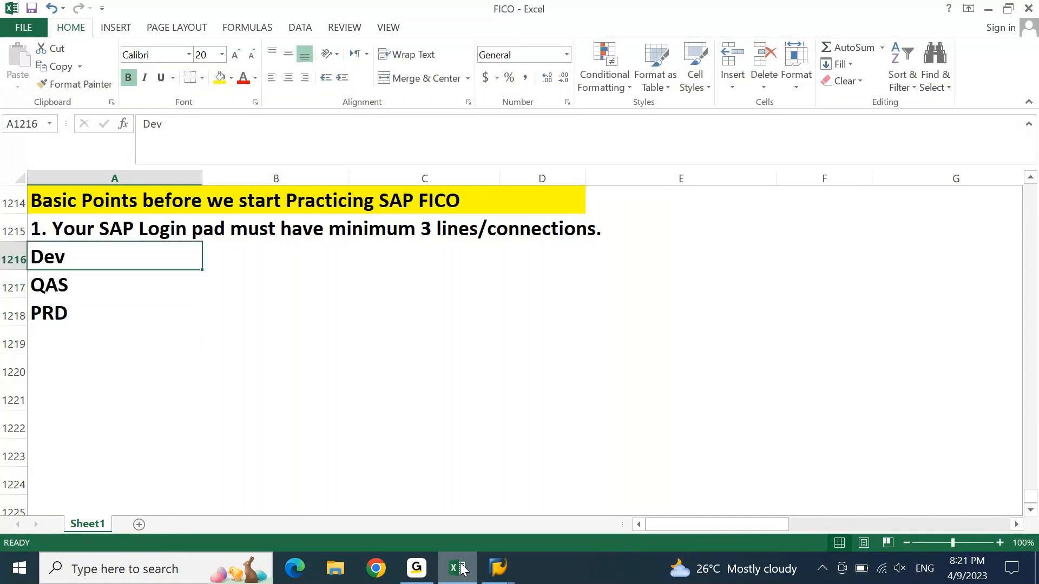
key("Right")
type("100")
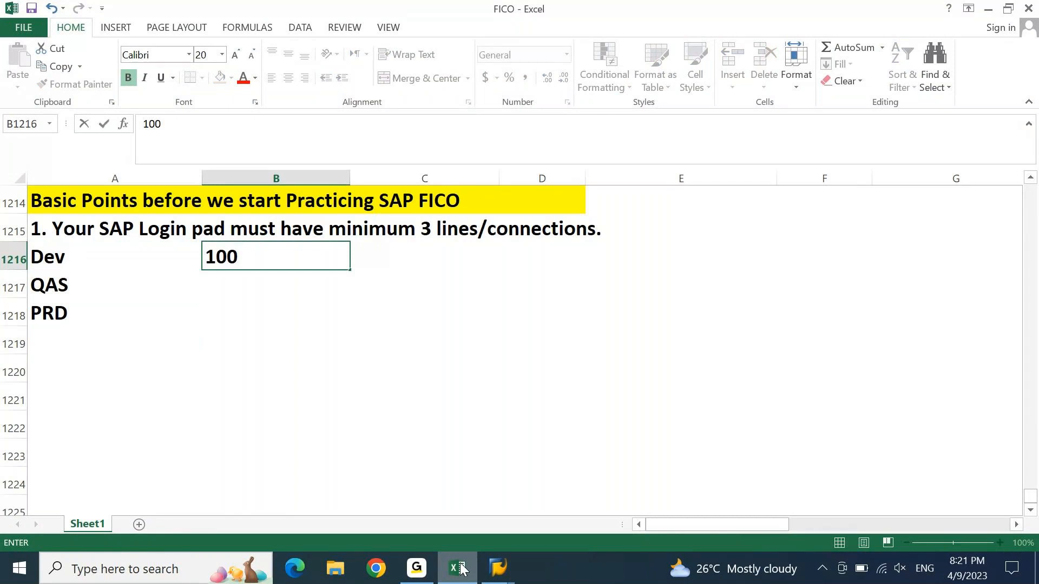
type("/110/200")
key("Return")
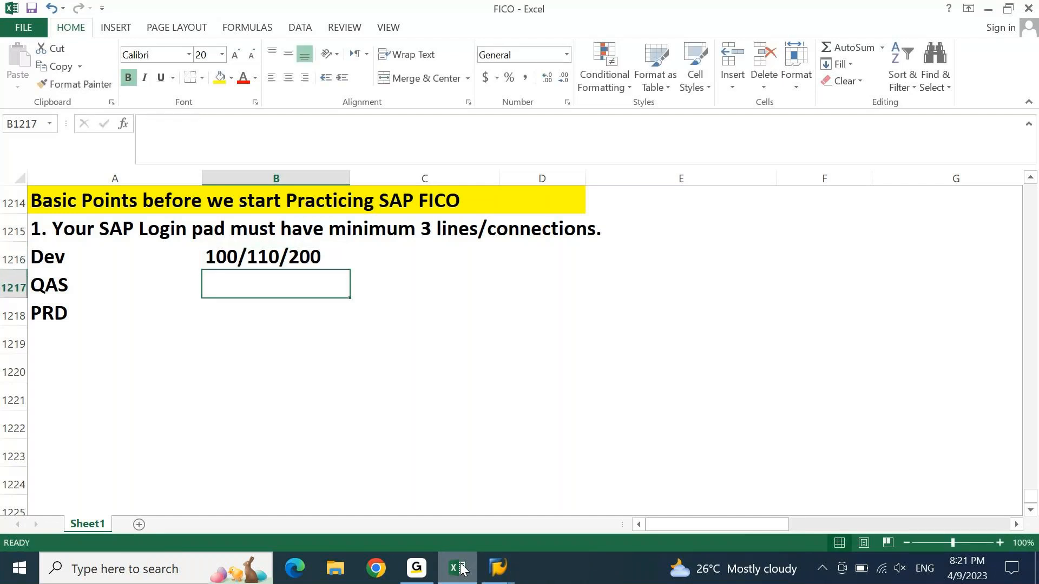
key("Up")
key("Right")
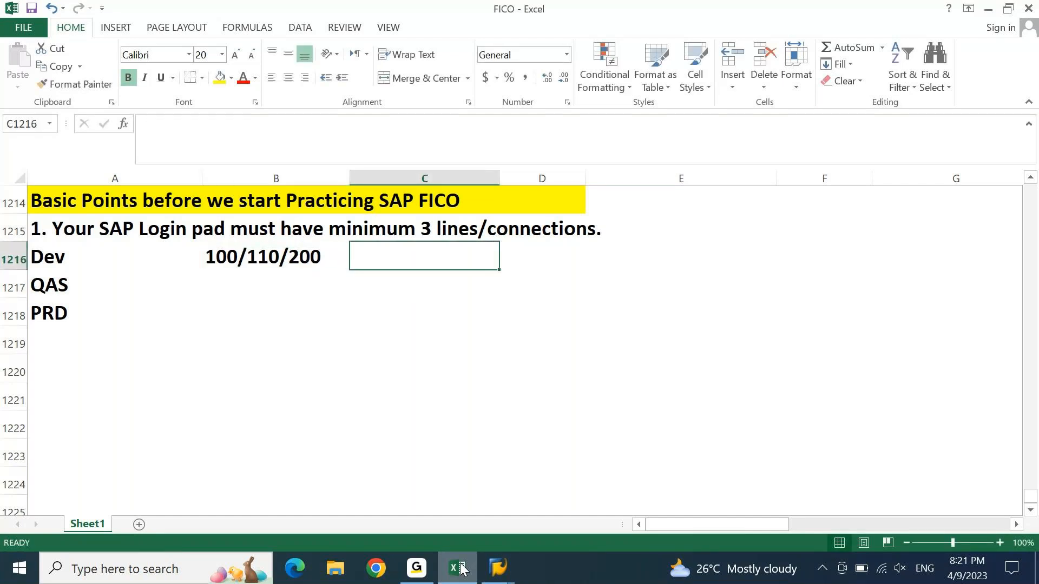
type("100 for Functiona")
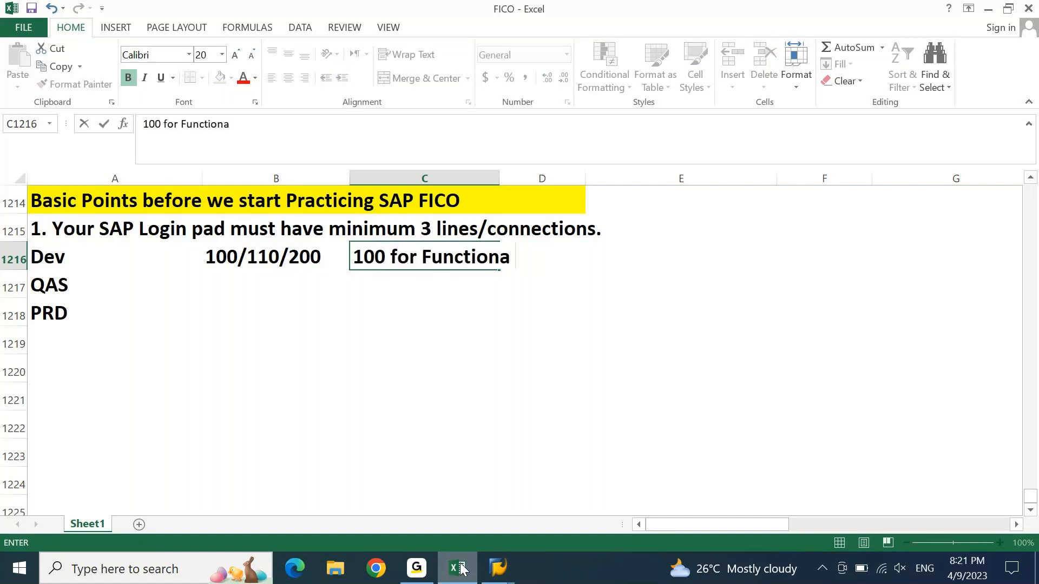
type("l COnf")
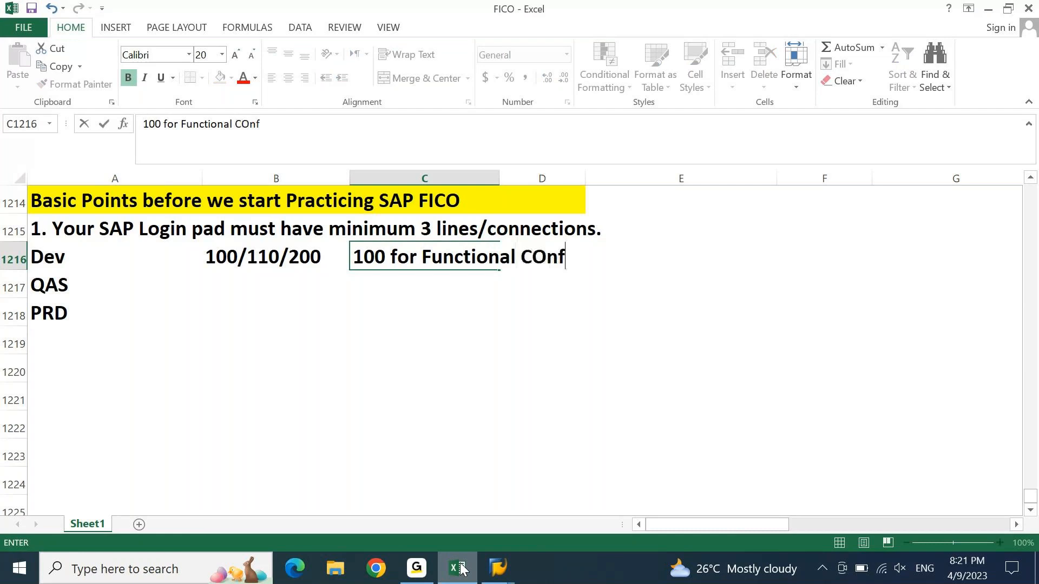
type("ig/110 for")
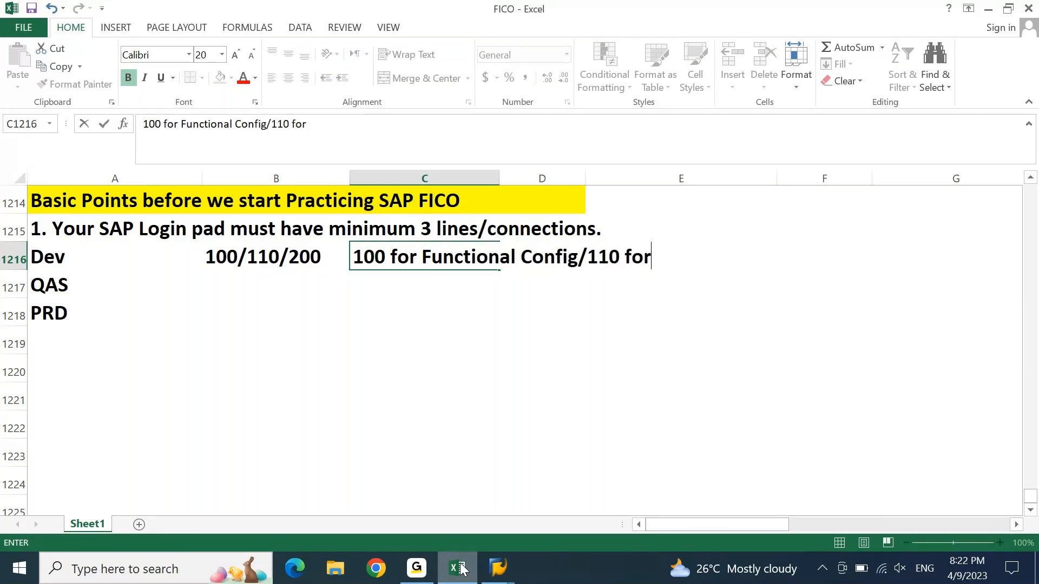
type(" Techinal Co")
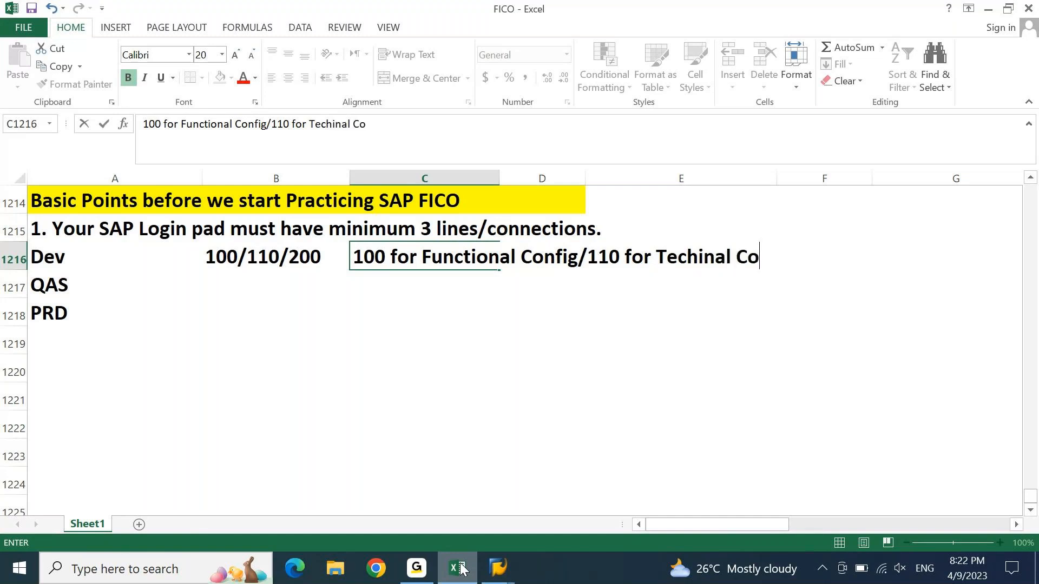
type("ding/")
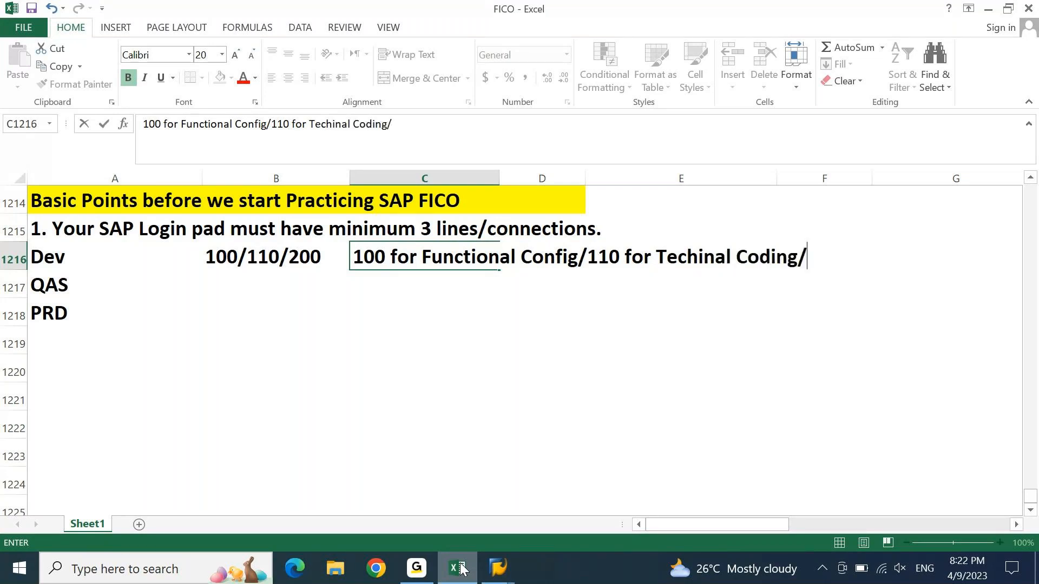
type("200 for F")
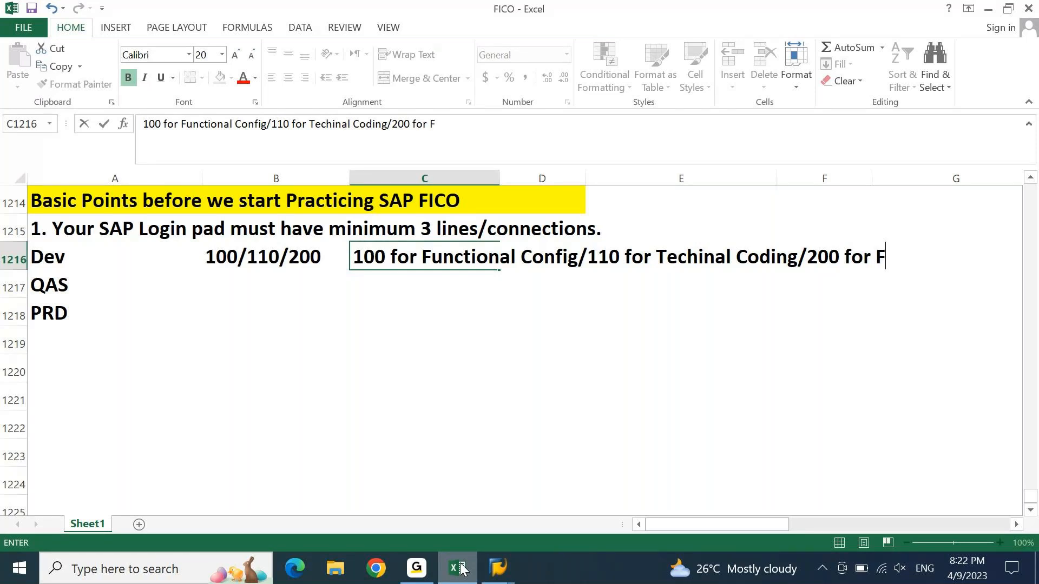
type("unctions Test")
Step: Correct the C1216 description to end with '200 for Functional Testing' and confirm it
key("BackSpace")
key("BackSpace")
key("BackSpace")
key("BackSpace")
key("BackSpace")
key("BackSpace")
type("a")
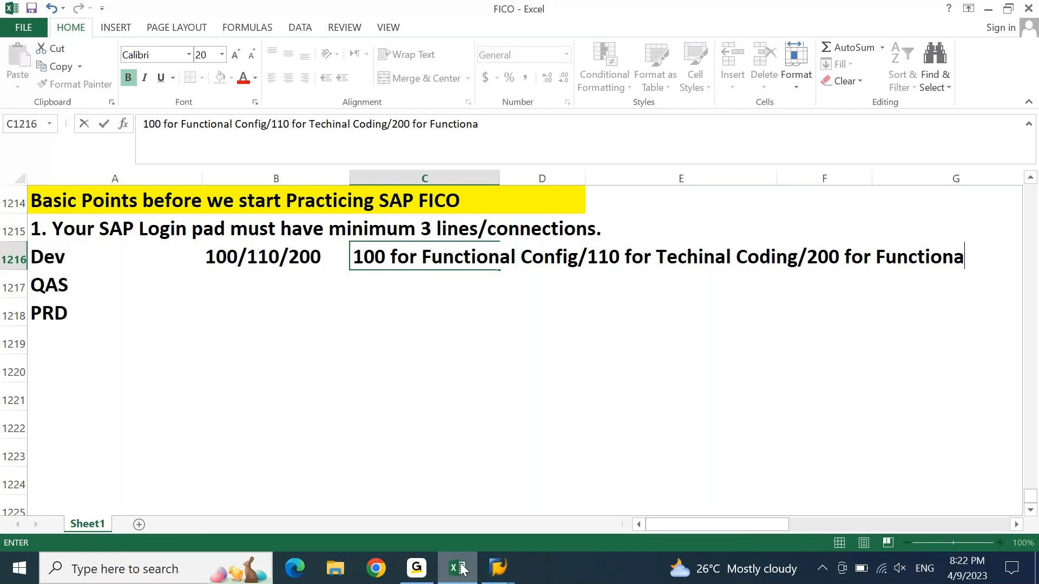
type("l Testing")
key("Return")
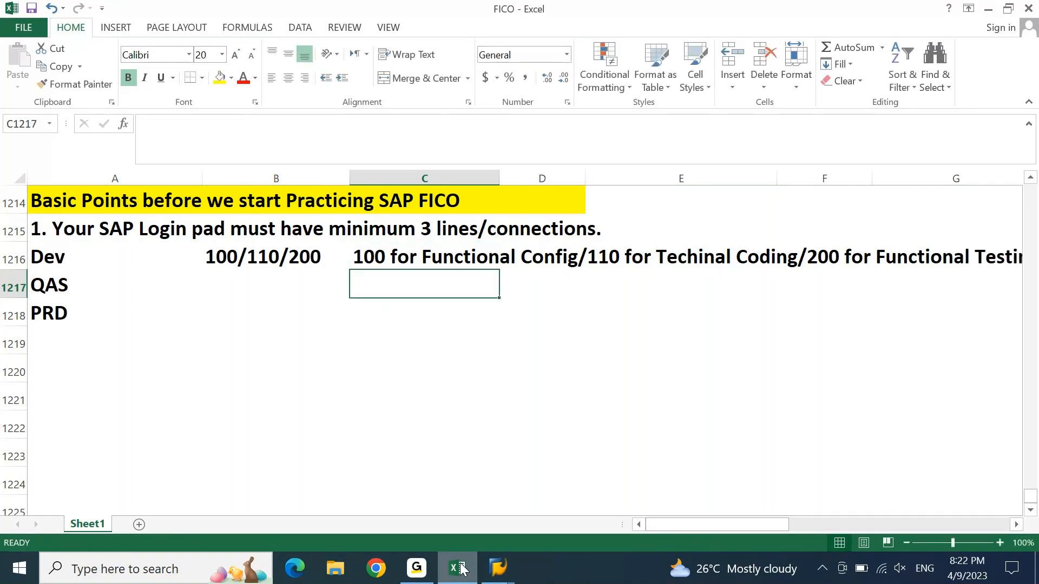
key("Up")
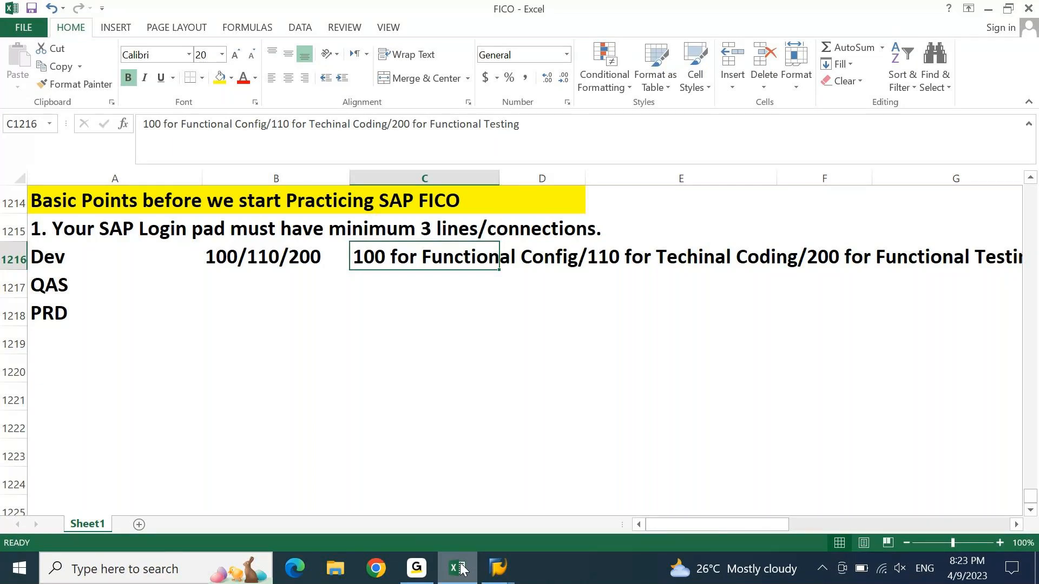
Step: Switch to the SAP logon screen, enter client 100, then close the window
key("alt+Tab")
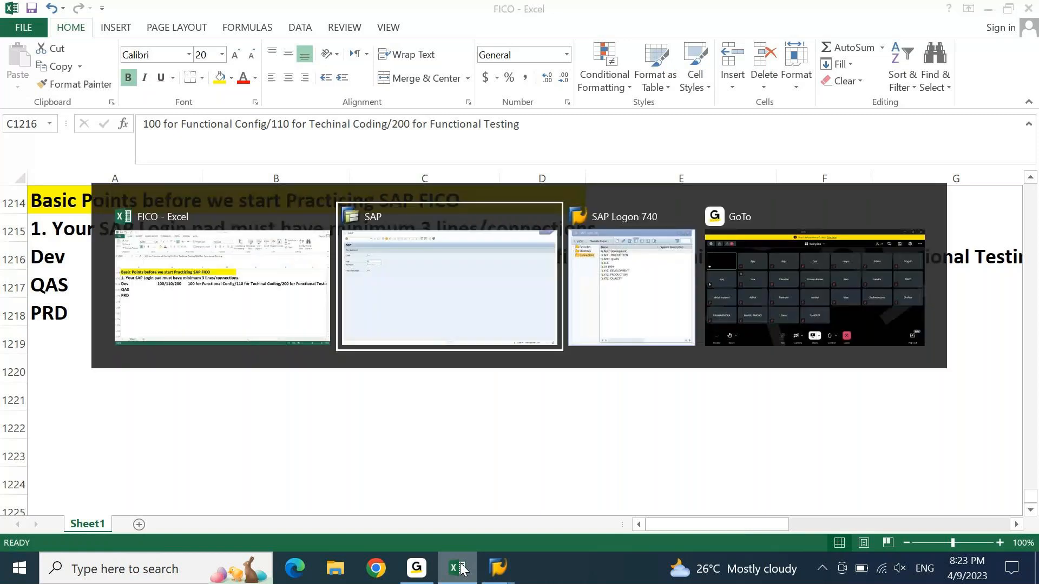
type("100")
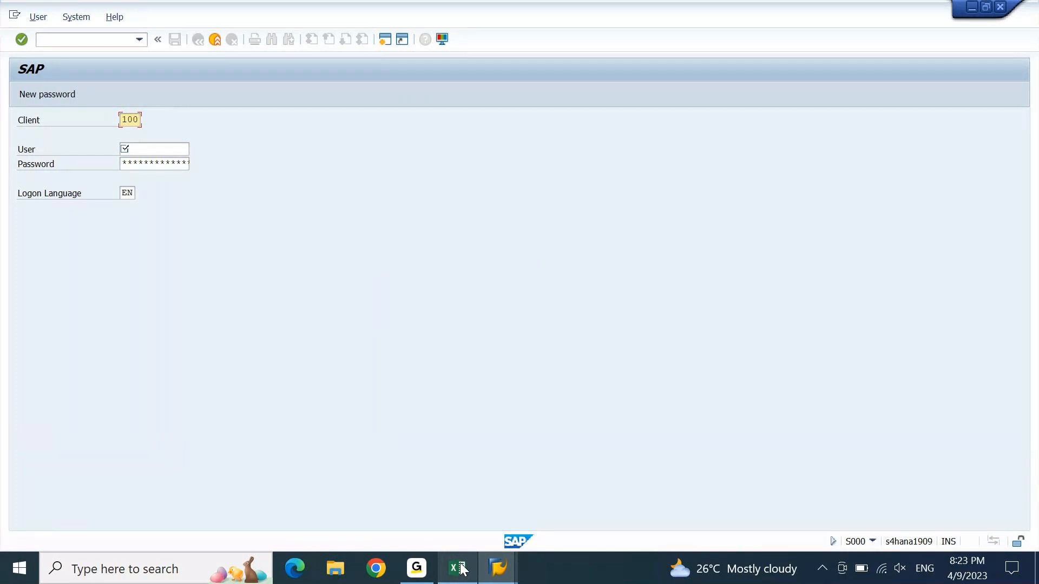
key("Tab")
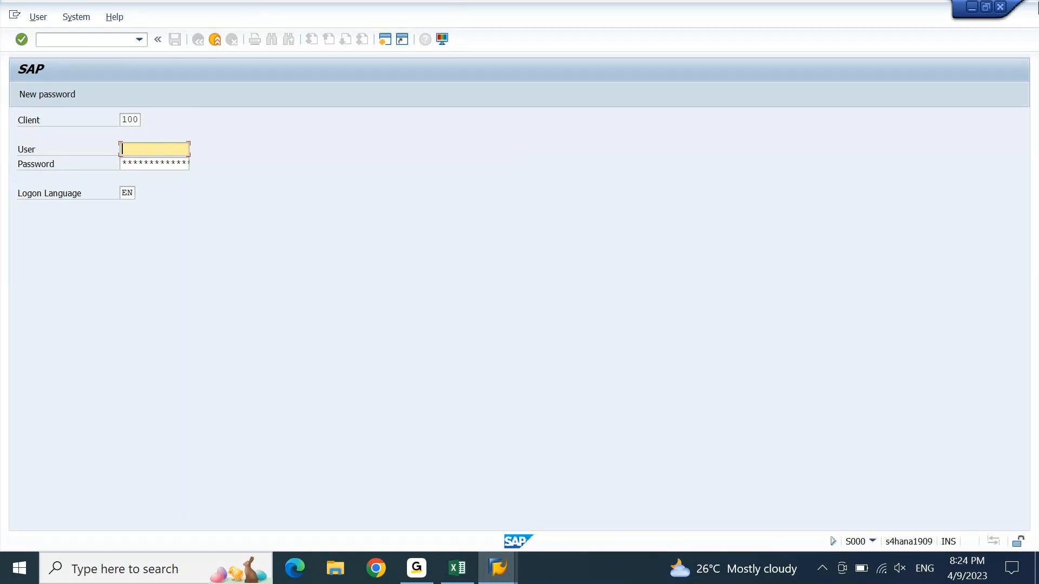
left_click(1007, 10)
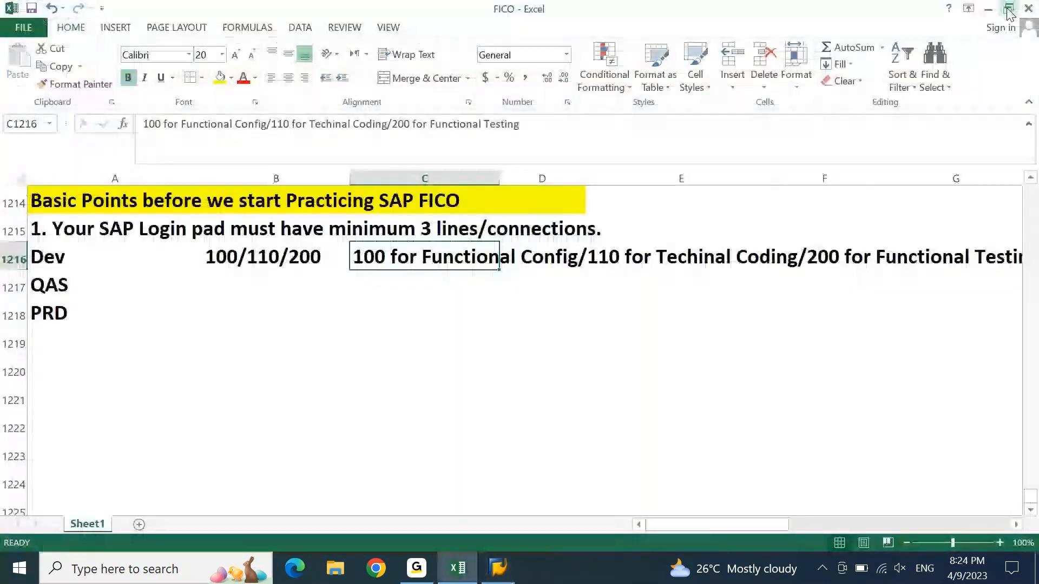
Step: Reopen the ABC: Development logon and change the client from 100 to 200
left_click(579, 330)
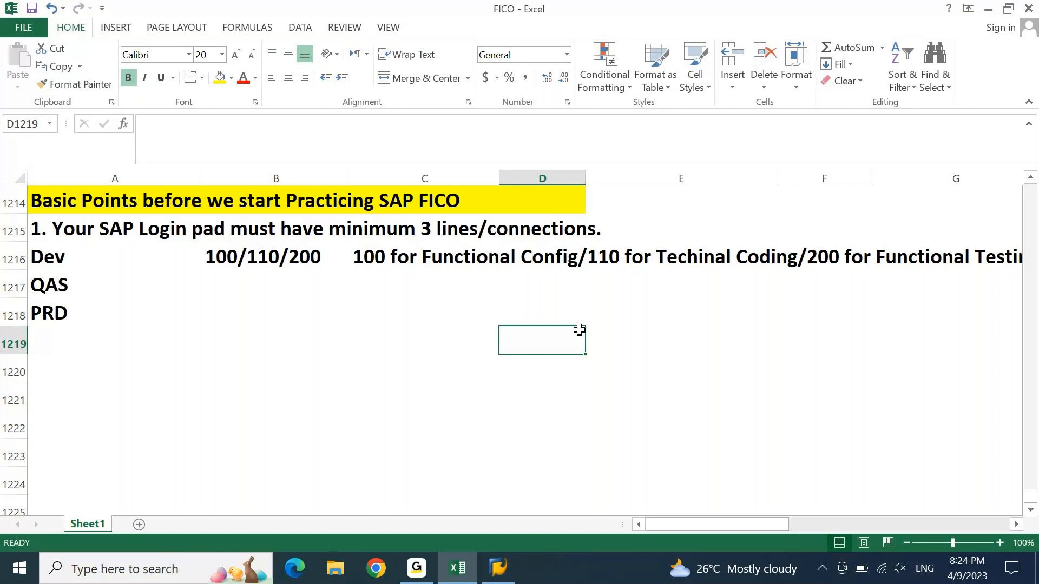
left_click(497, 574)
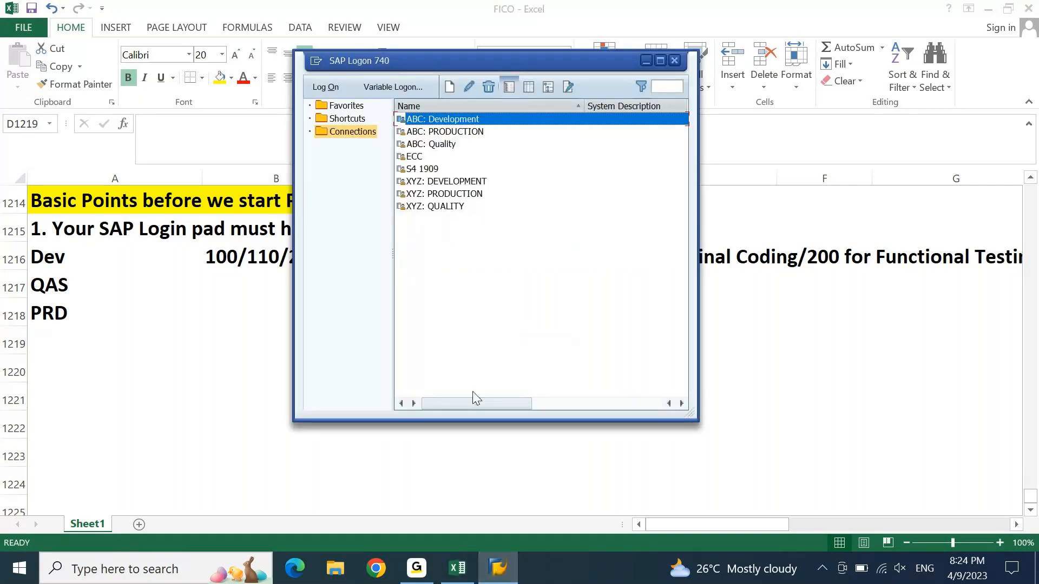
double_click(439, 124)
type("100")
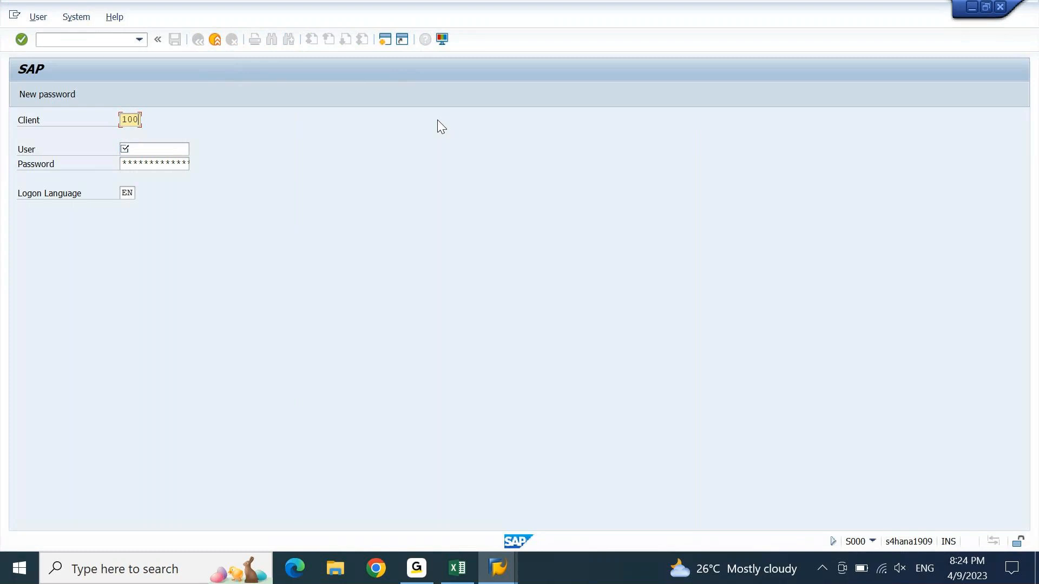
key("Tab")
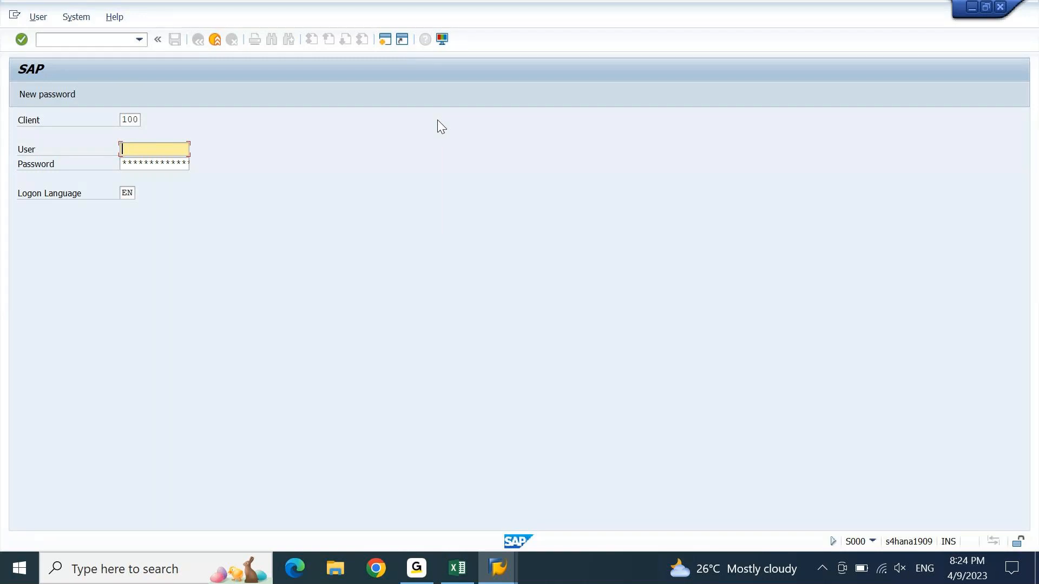
key("shift+Tab")
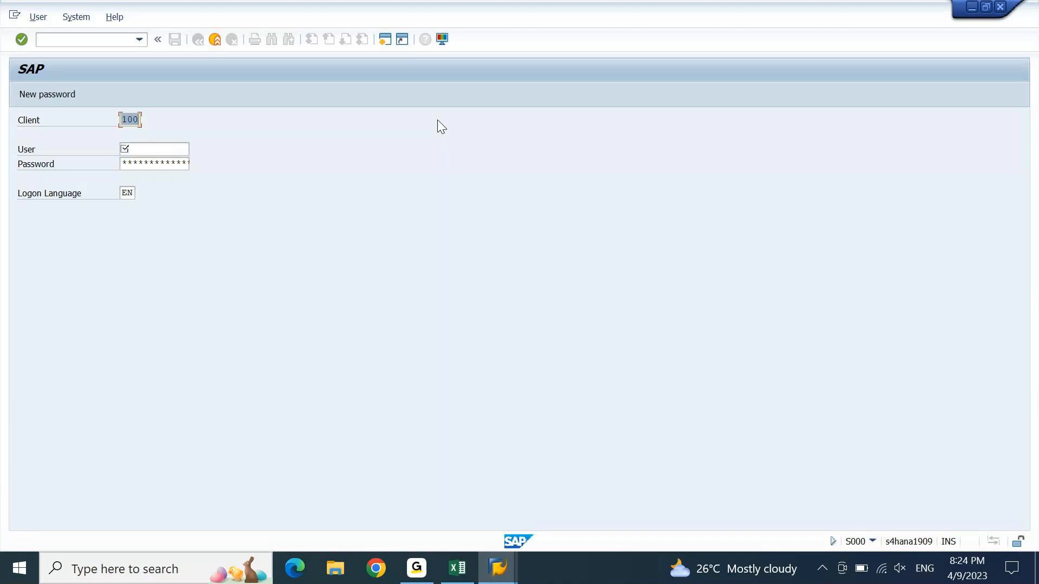
type("200")
key("Tab")
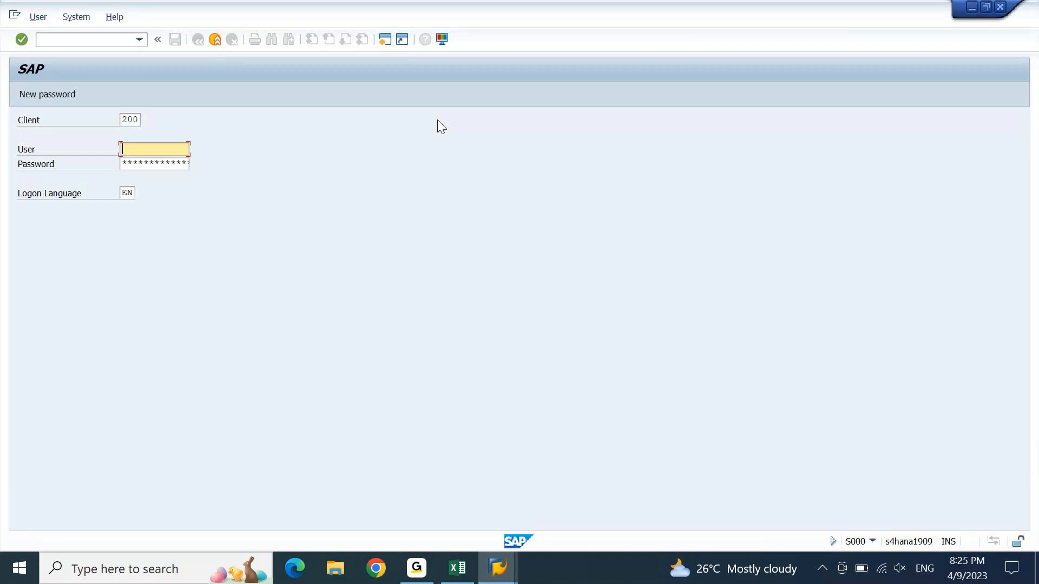
Step: Bring the FICO workbook back in front and return to the Dev line
left_click(464, 572)
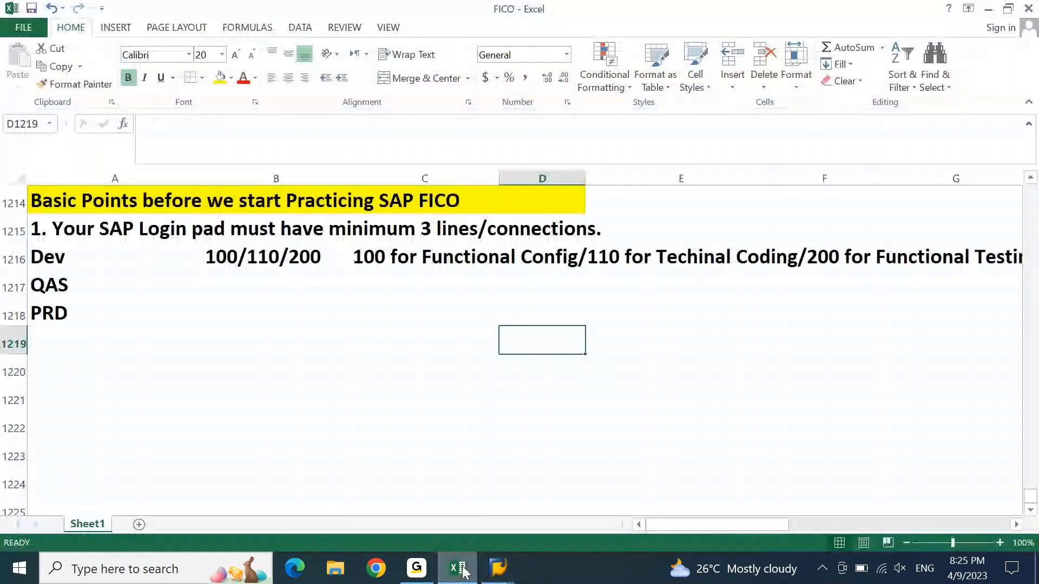
left_click(463, 572)
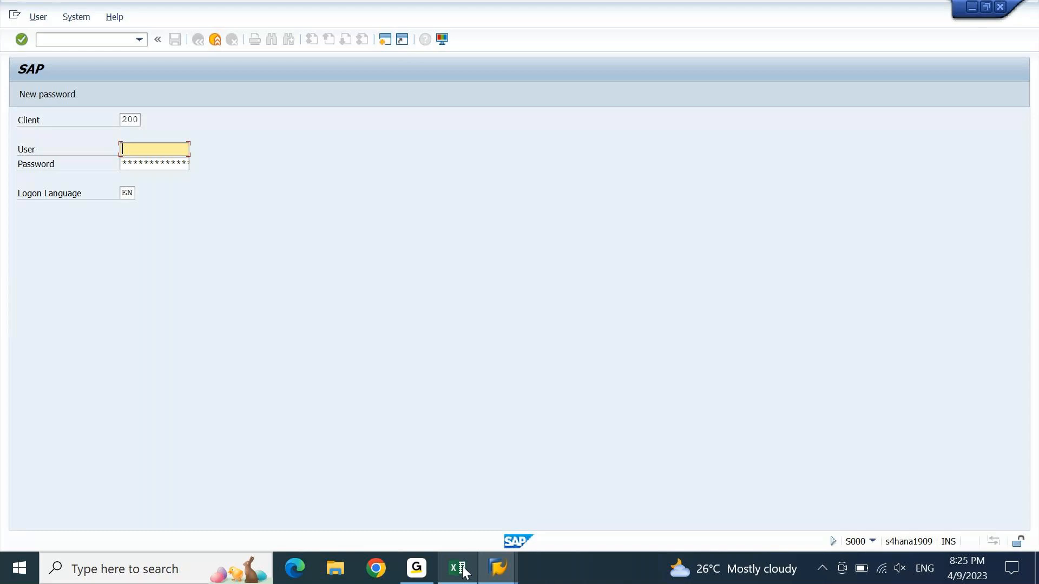
left_click(458, 568)
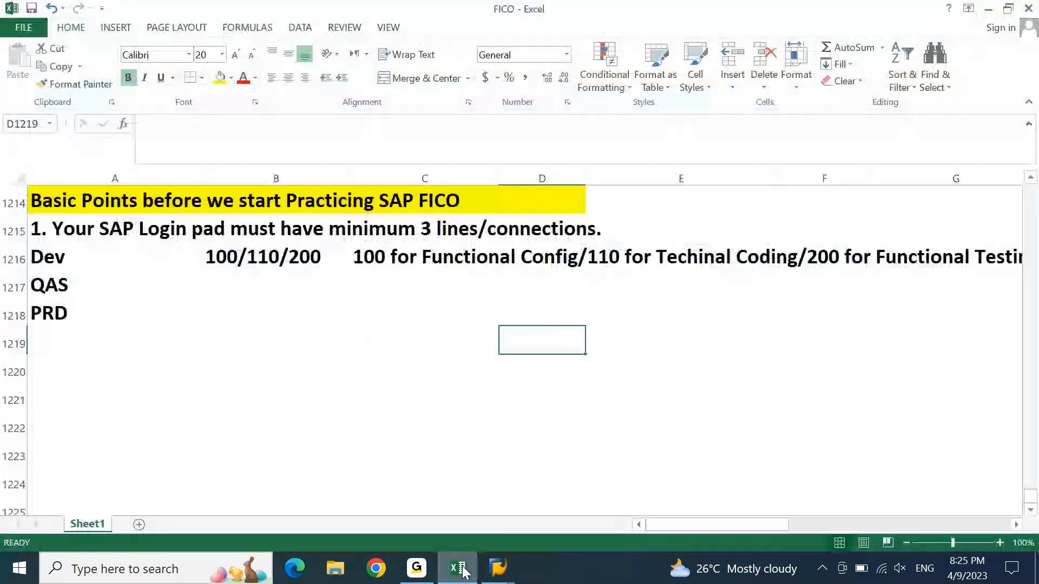
key("Home")
key("Up")
key("Up")
key("Up")
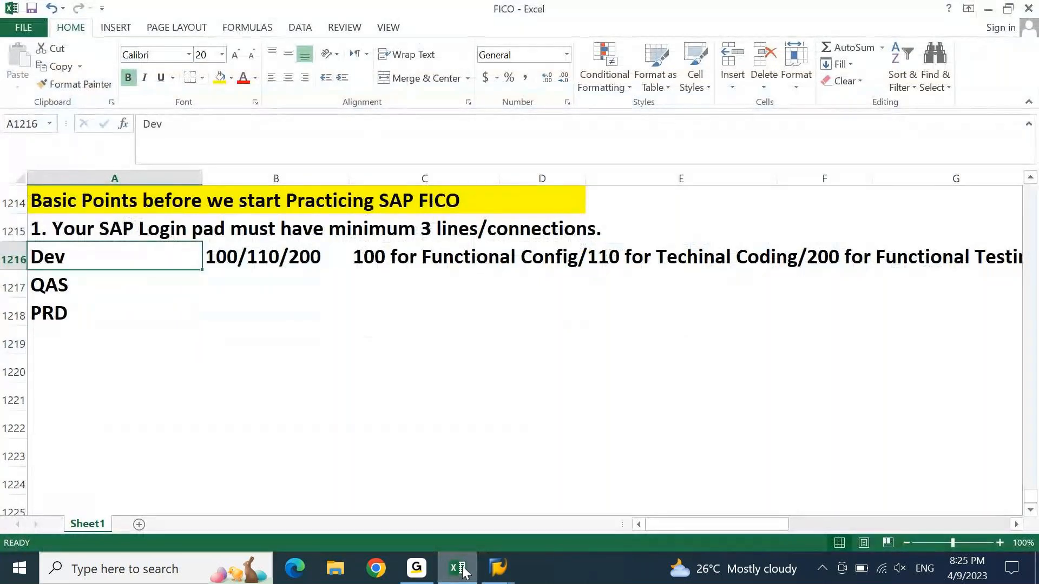
key("shift+Down")
key("shift+Down")
key("shift+Up")
key("shift+Up")
key("Down")
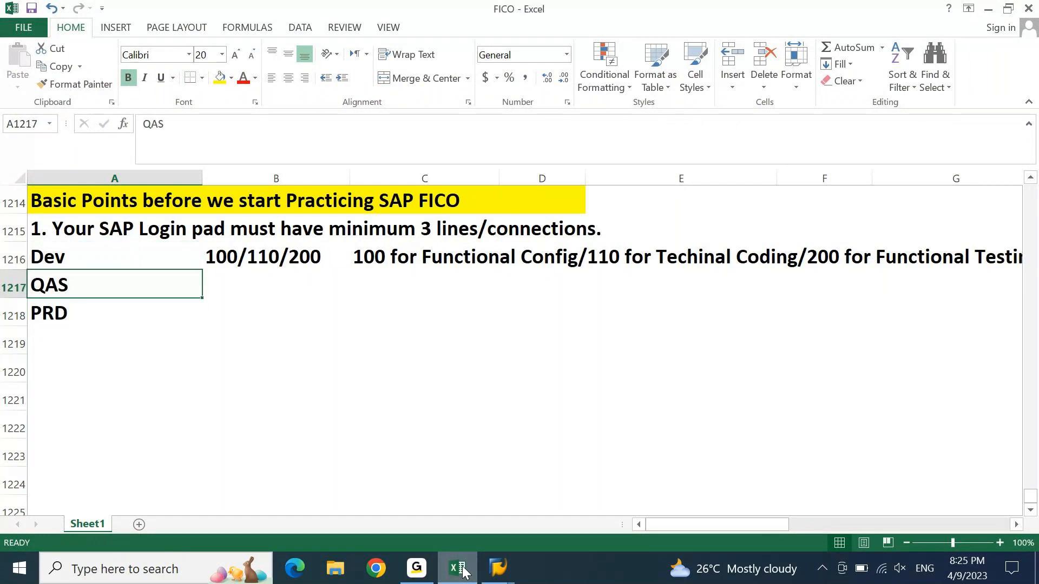
key("ctrl+shift+Right")
key("Down")
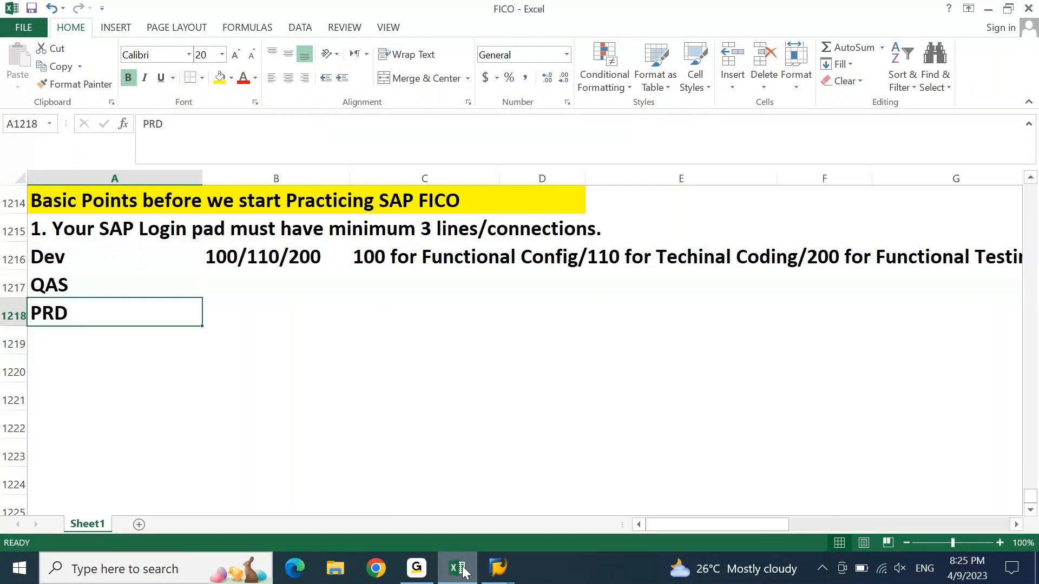
key("ctrl+shift+Right")
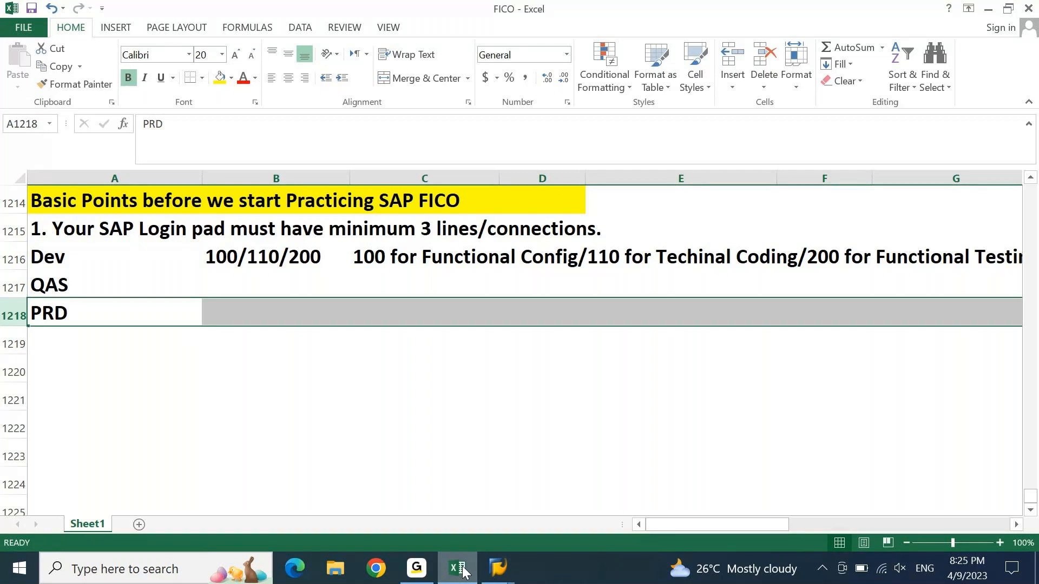
key("shift+Up")
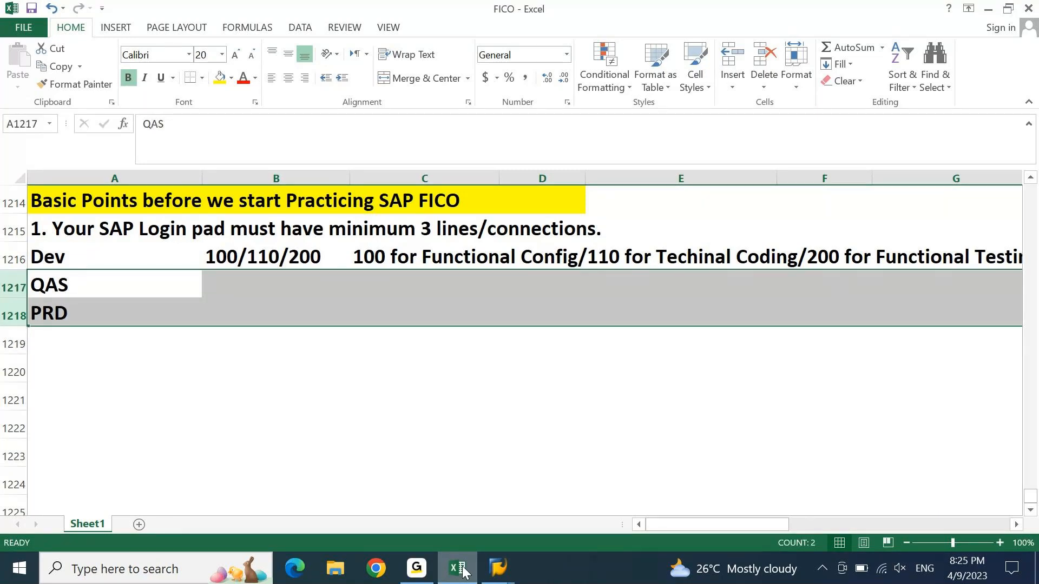
key("Up")
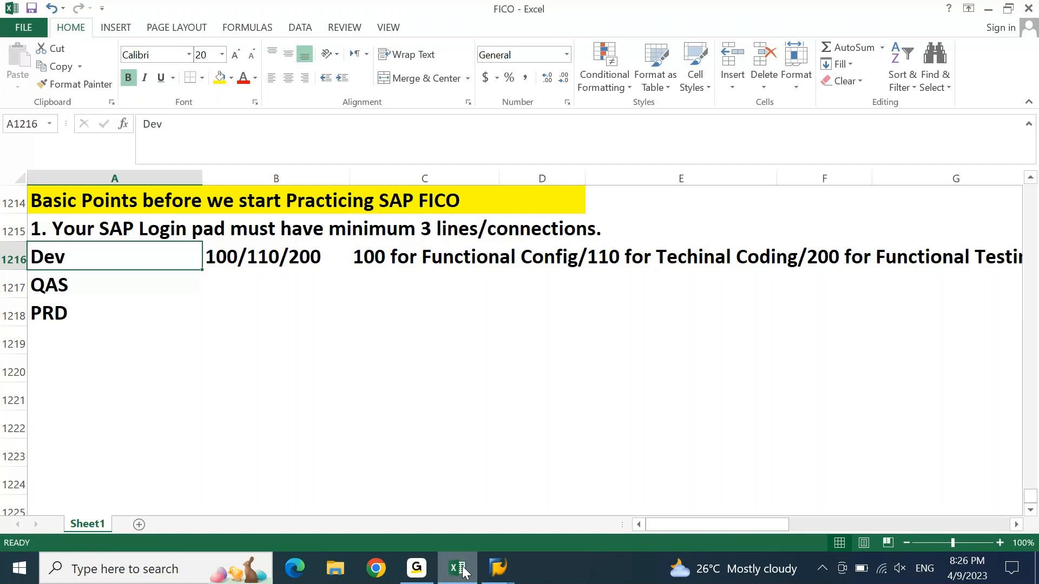
key("Down")
key("Down")
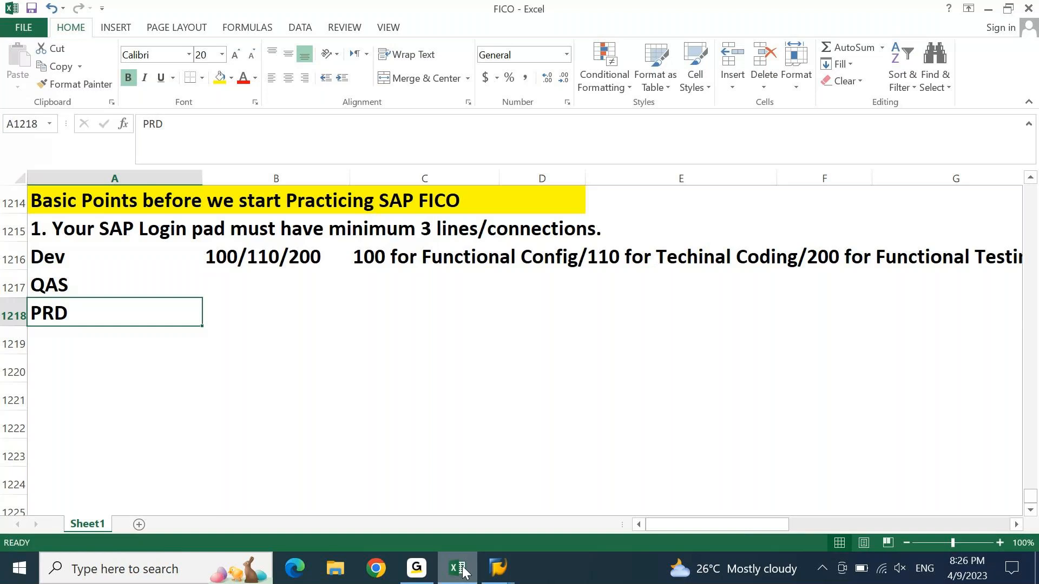
left_click(496, 569)
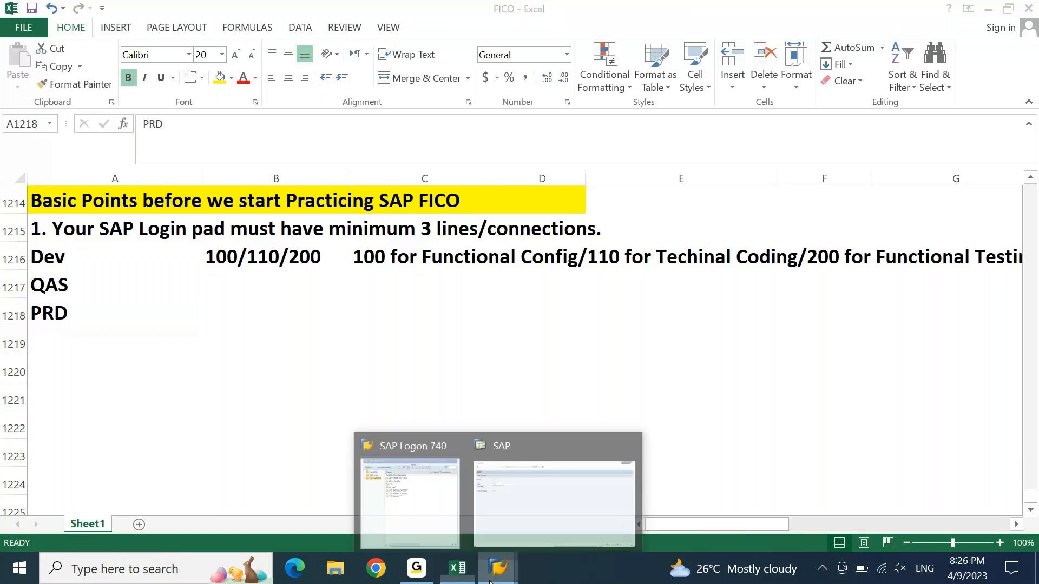
left_click(446, 505)
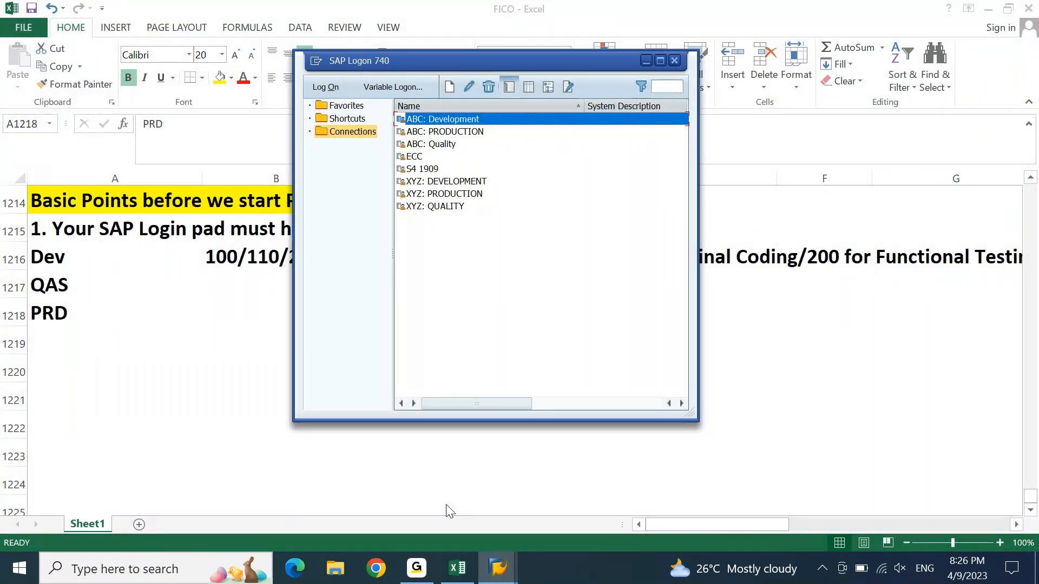
left_click(458, 569)
key("Down")
key("Down")
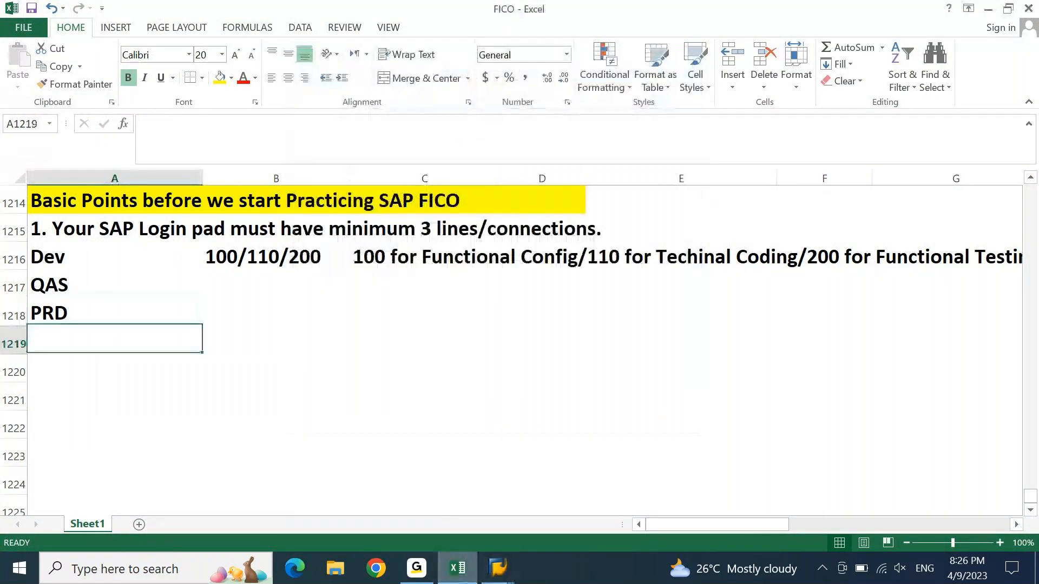
type("2.")
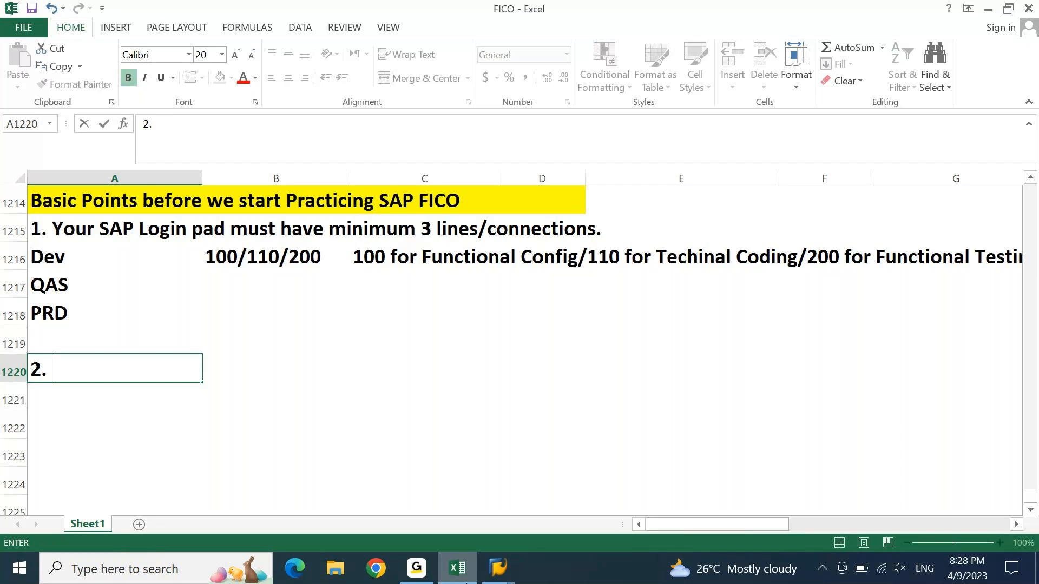
Step: Commit 2. in A1220, then highlight 110/200 in the QAS client numbers
key("Return")
key("Up")
key("Up")
key("Up")
key("Up")
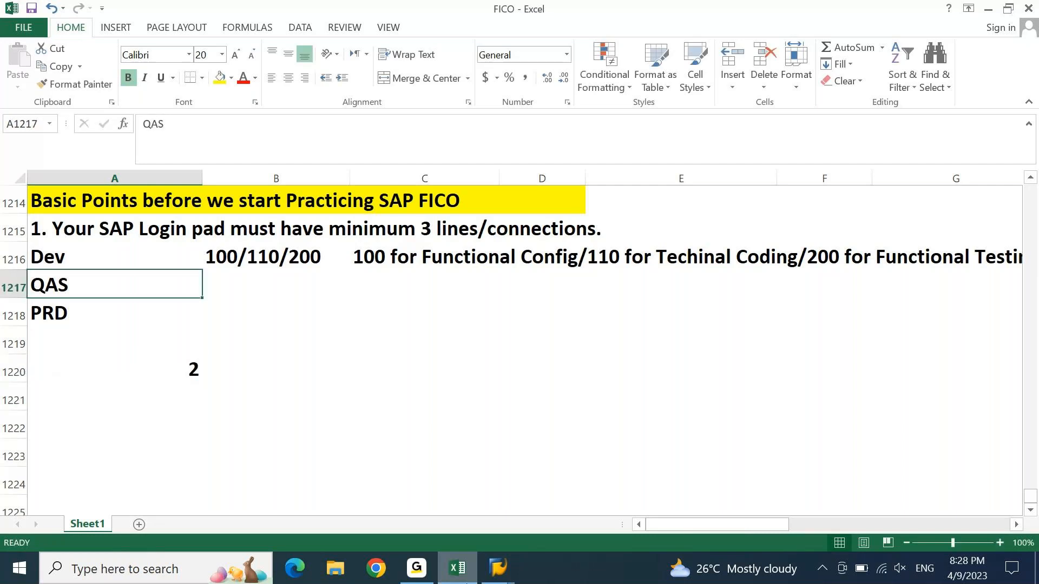
key("Up")
key("Right")
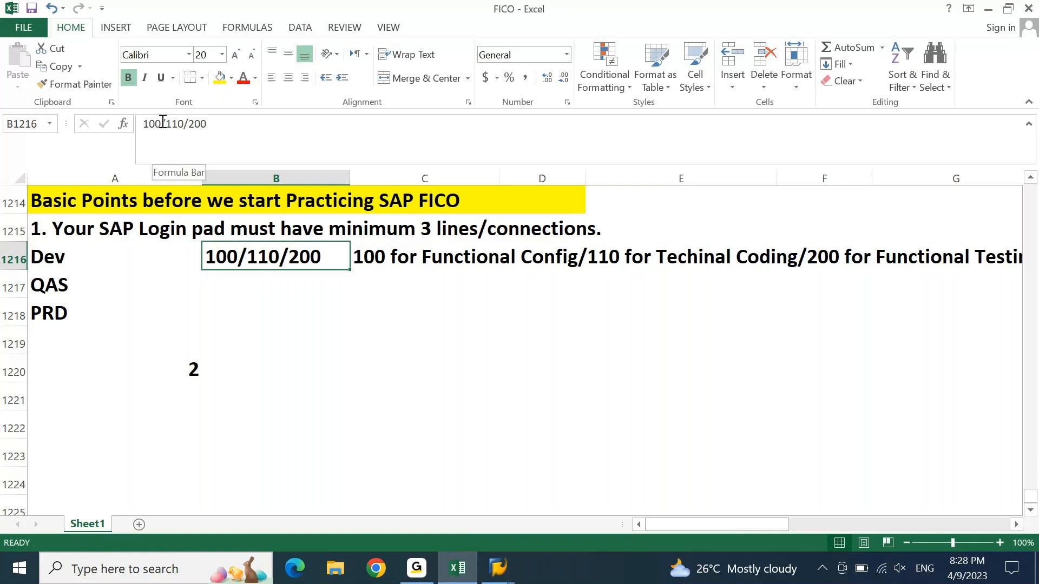
left_click_drag(163, 124, 253, 147)
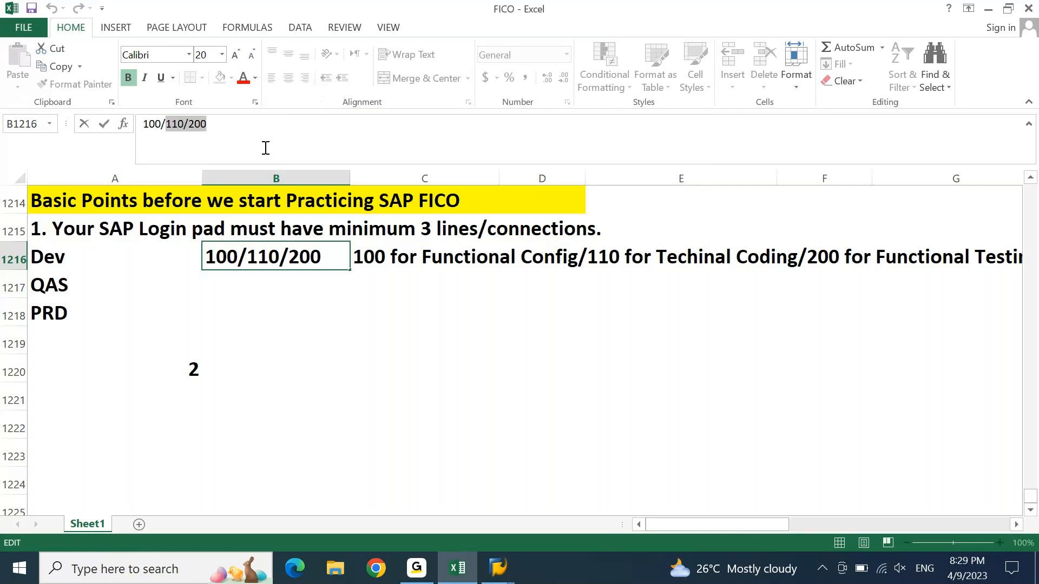
key("Return")
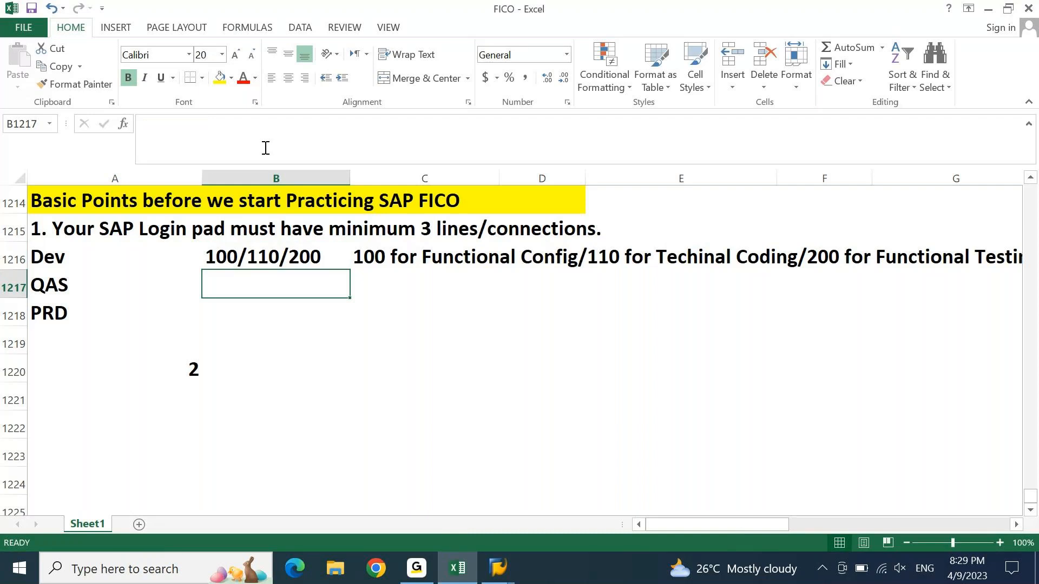
key("Up")
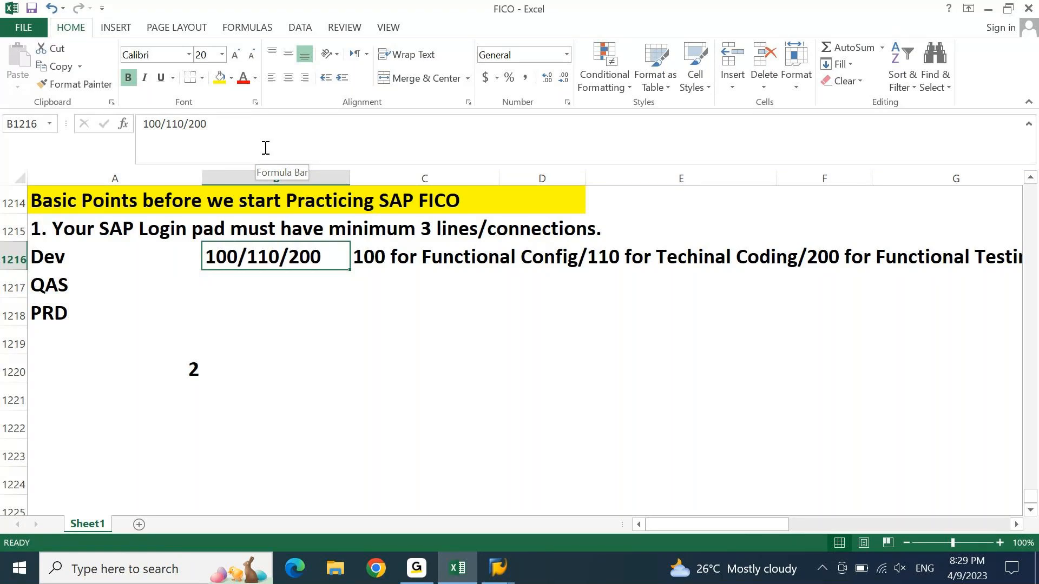
key("Down")
key("Down")
key("Left")
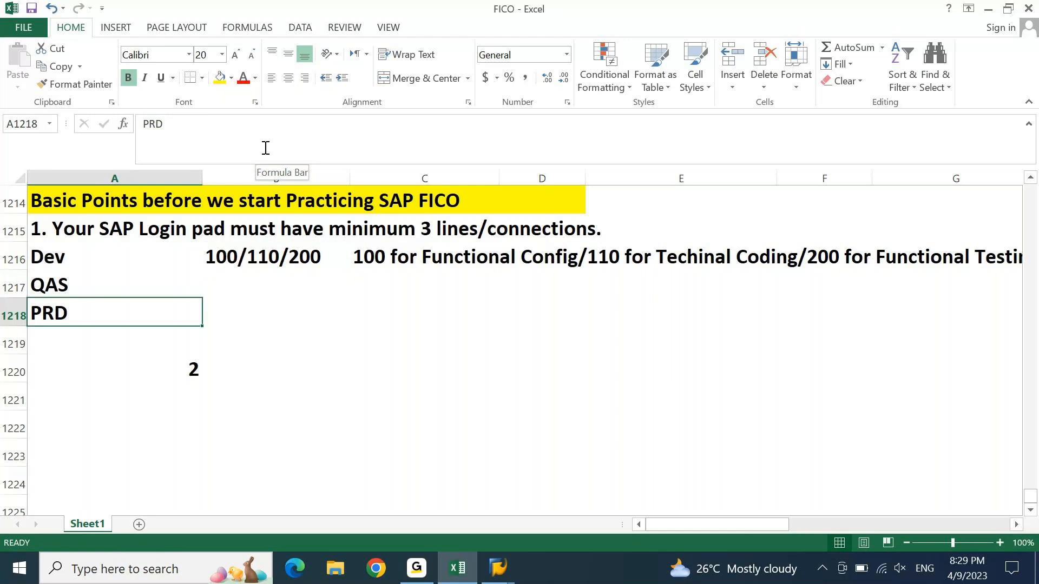
key("Down")
key("Down")
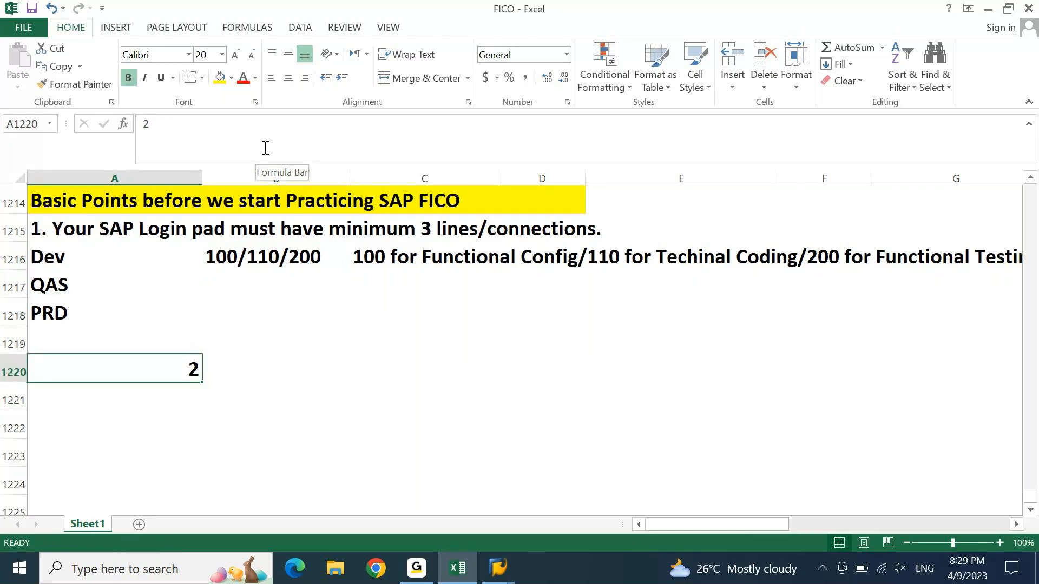
Step: Continue point 2 in A1220 with 'Do not configure anything', fixing typos
left_click(266, 147)
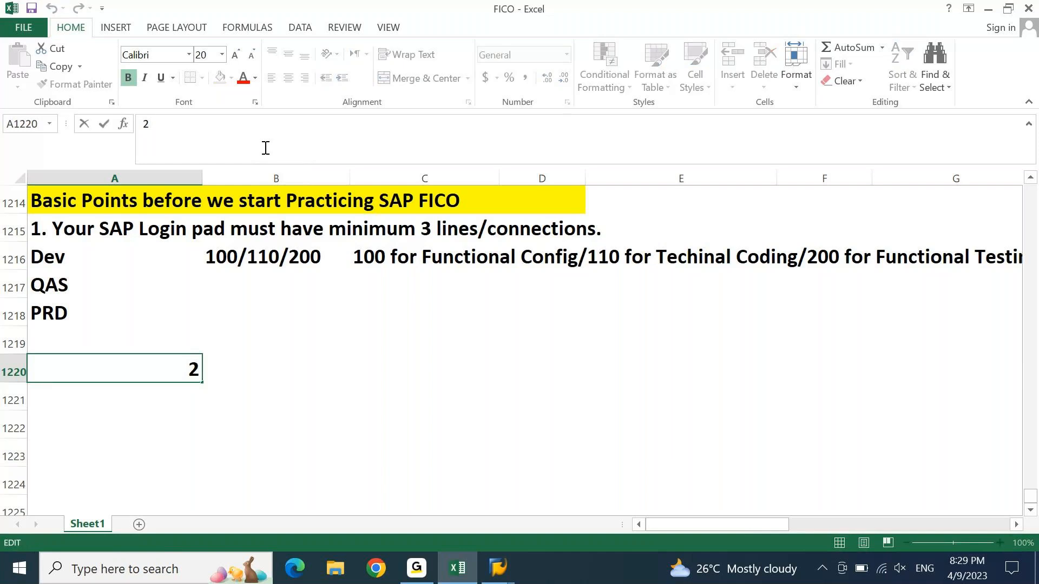
type(". N")
key("BackSpace")
key("BackSpace")
type("DO no")
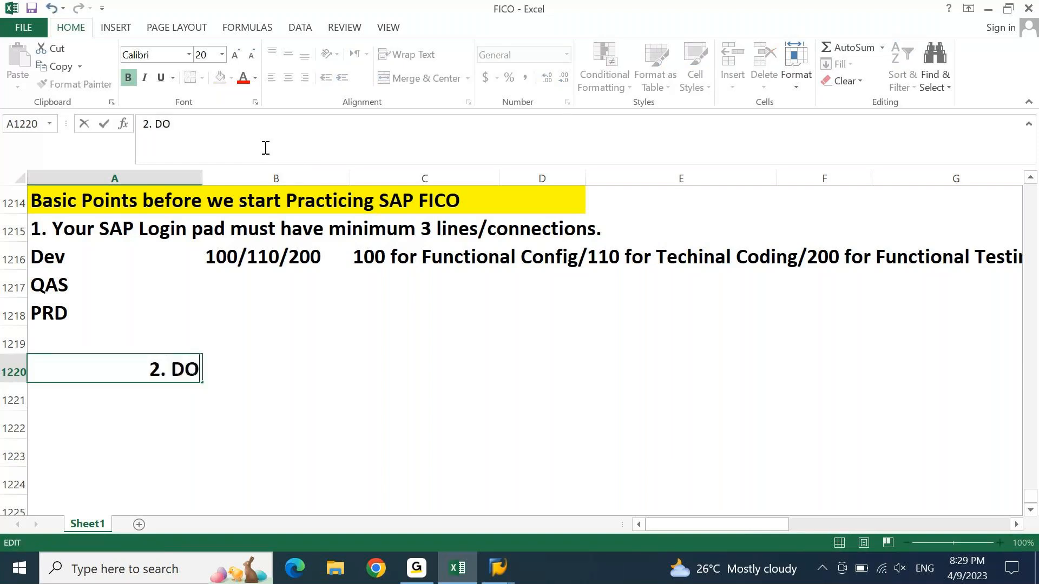
key("BackSpace")
key("BackSpace")
key("BackSpace")
key("BackSpace")
type("o nor co")
key("BackSpace")
key("BackSpace")
key("BackSpace")
key("BackSpace")
type("t configure anyi")
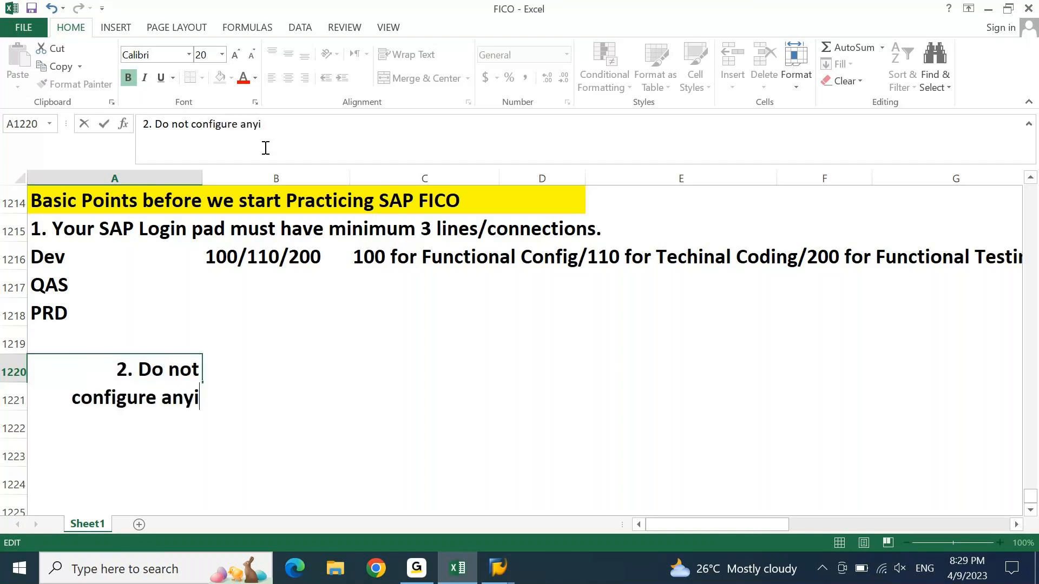
key("BackSpace")
Step: Finish the sentence with 'in SAP without having a valid scenario/requirement.' and commit it
type("thing")
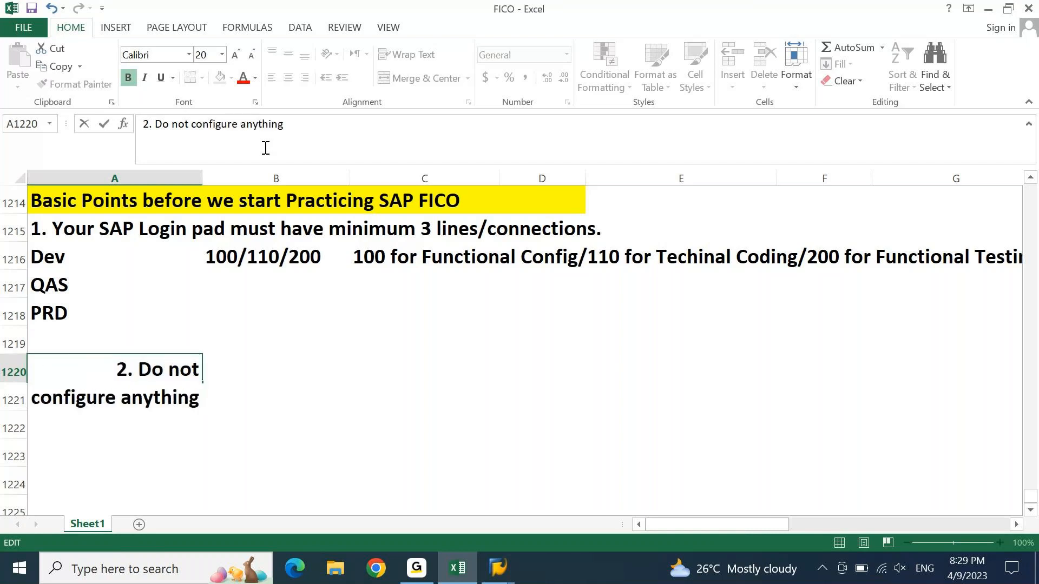
type(" in SAP without")
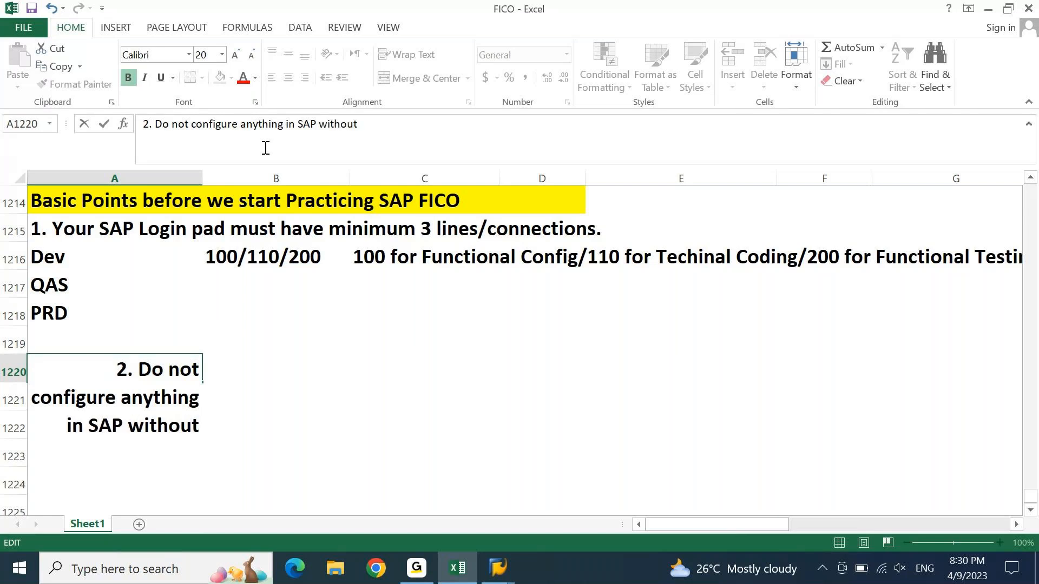
type(" having a valid")
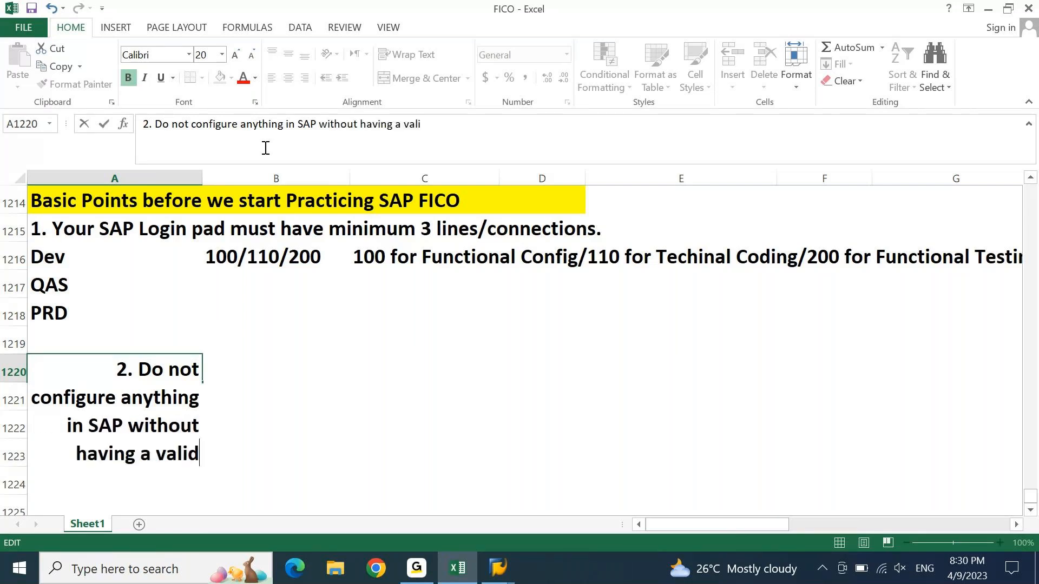
type(" scenario")
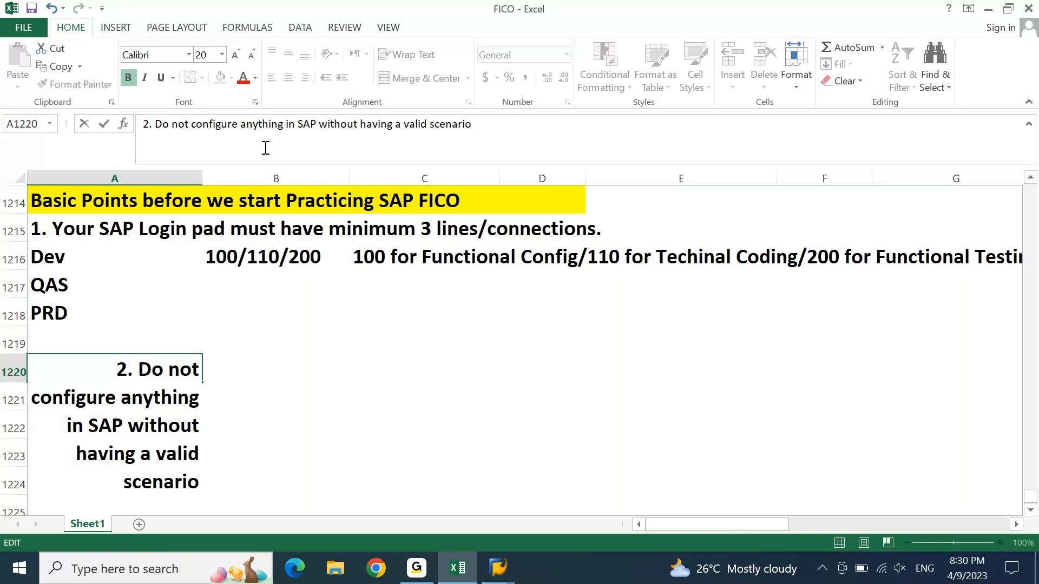
type("/requirme")
key("BackSpace")
key("BackSpace")
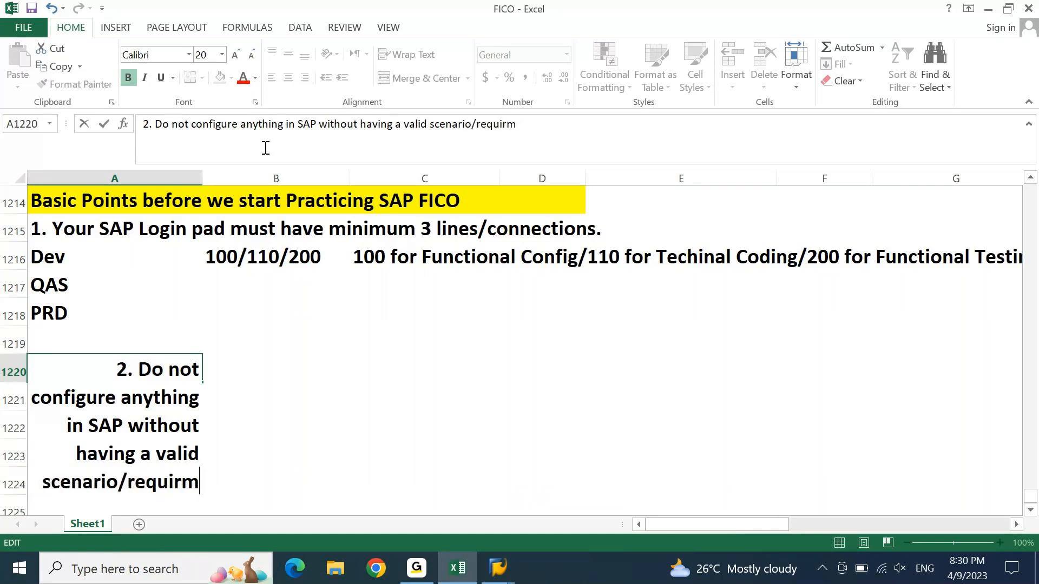
type("emen")
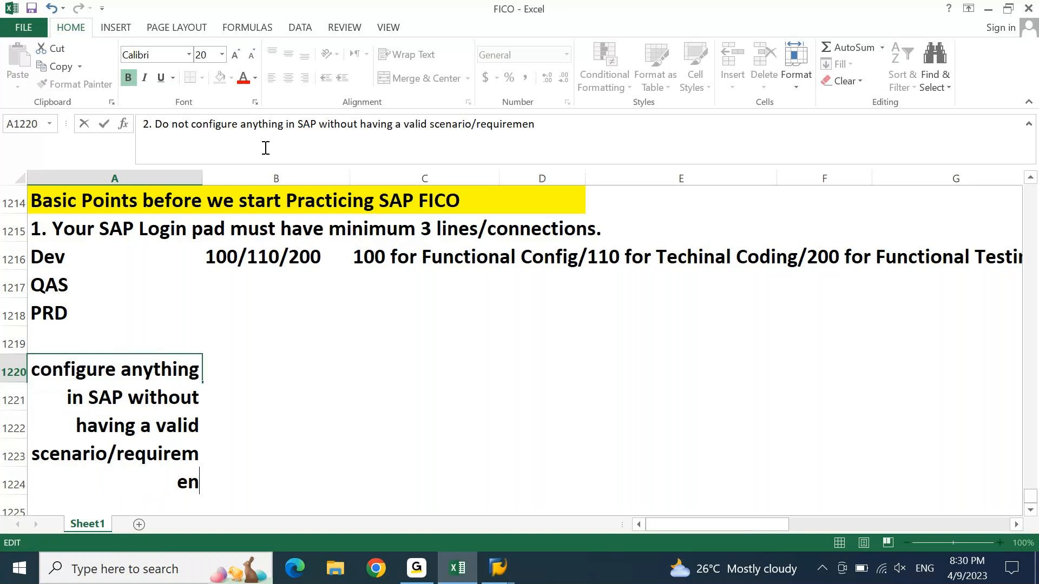
type("t.")
key("Return")
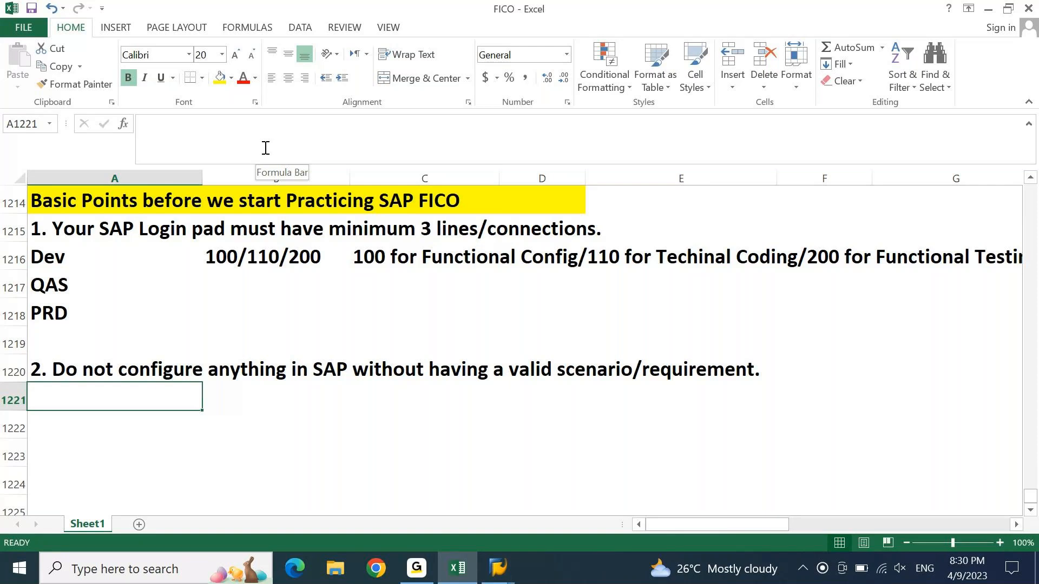
left_click(487, 581)
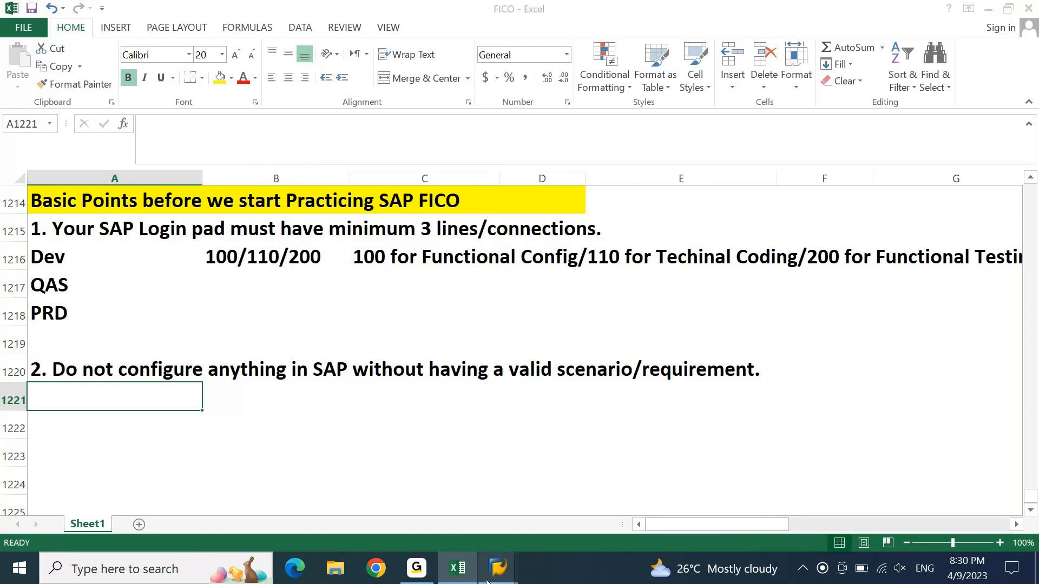
Step: Log on to SAP with a saved user and password, changing the client to 800
key("Down")
key("Down")
key("Return")
type("*******")
key("Return")
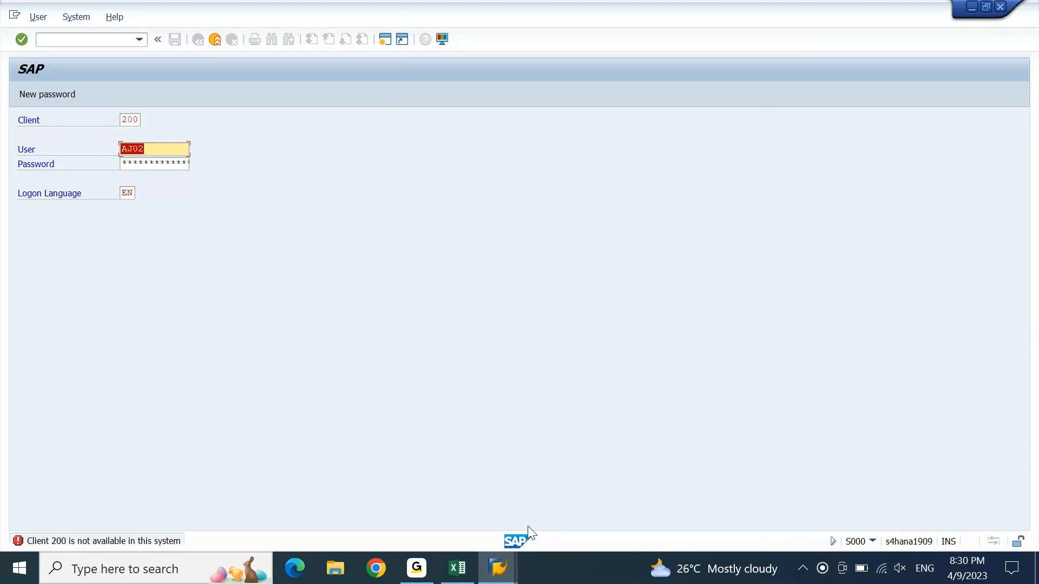
key("shift+Tab")
type("800")
key("Tab")
key("Tab")
key("Return")
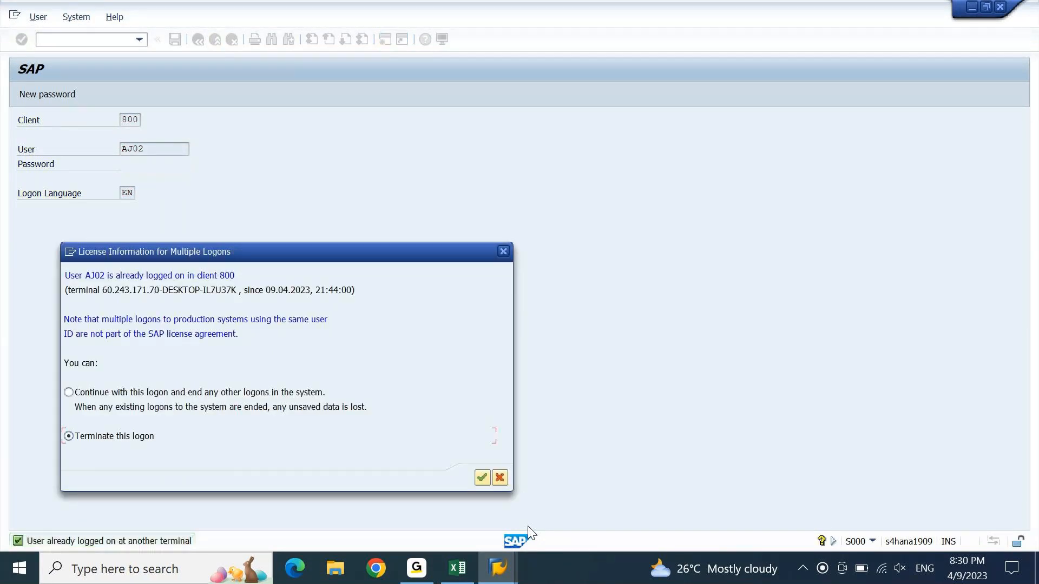
Step: Drop the duplicate logon and log on again with a different saved user
key("alt+Tab")
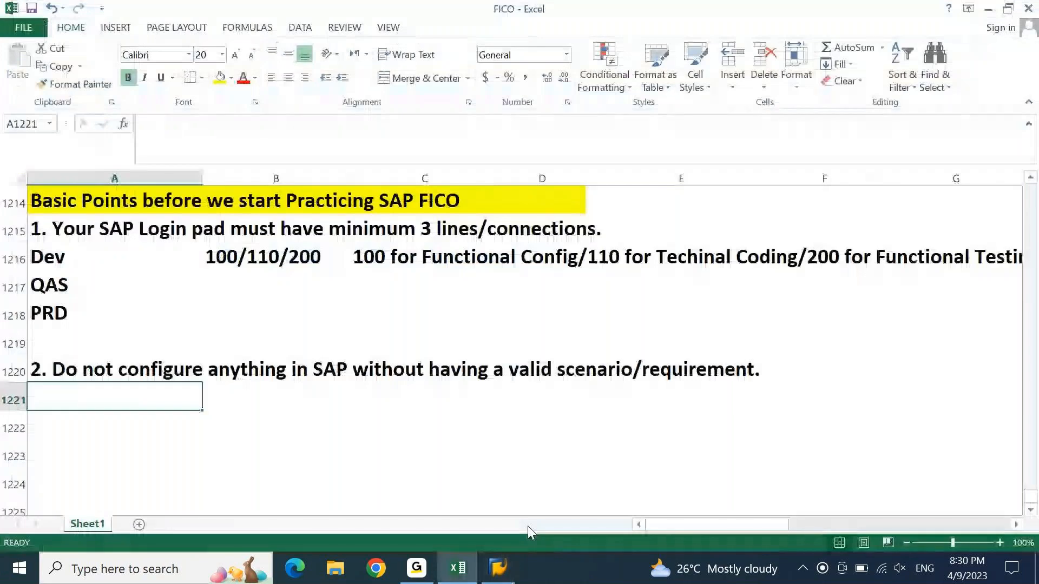
left_click(504, 563)
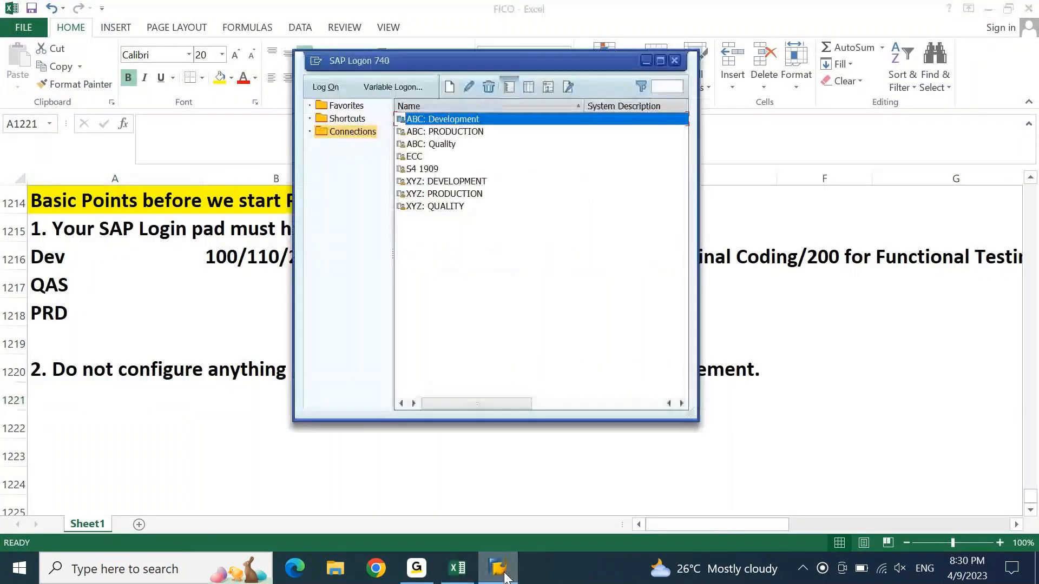
left_click(506, 569)
type("a")
key("Down")
key("Down")
key("Down")
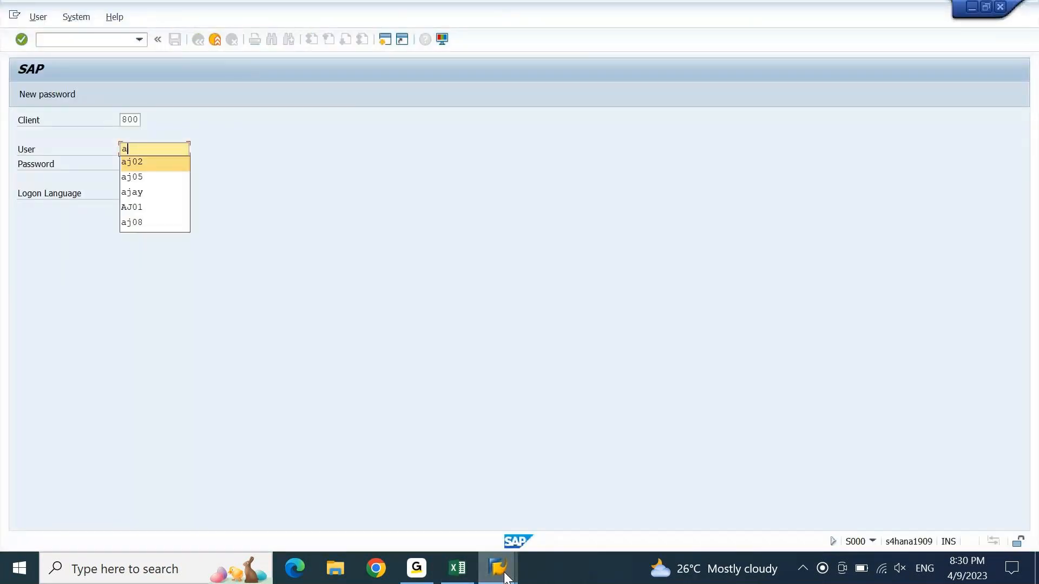
key("Return")
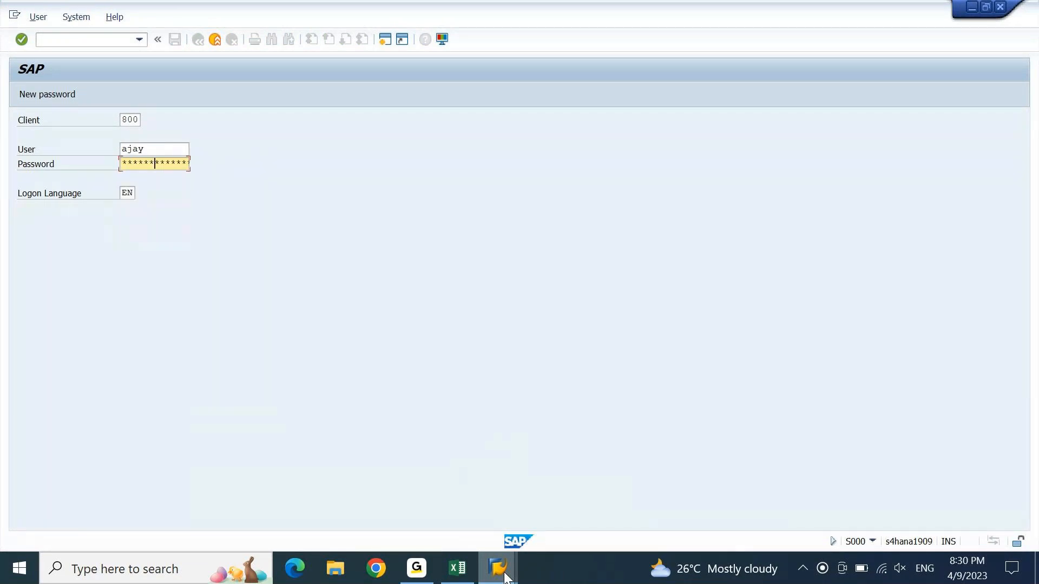
key("Return")
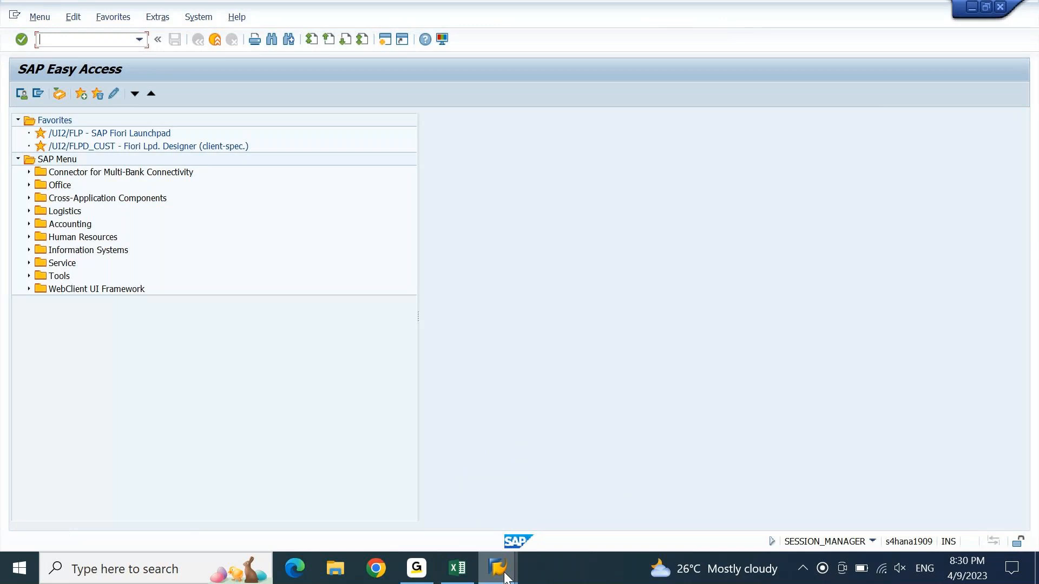
Step: In OX02, add a new company code ab90 with company name 'testing'
type("OX02")
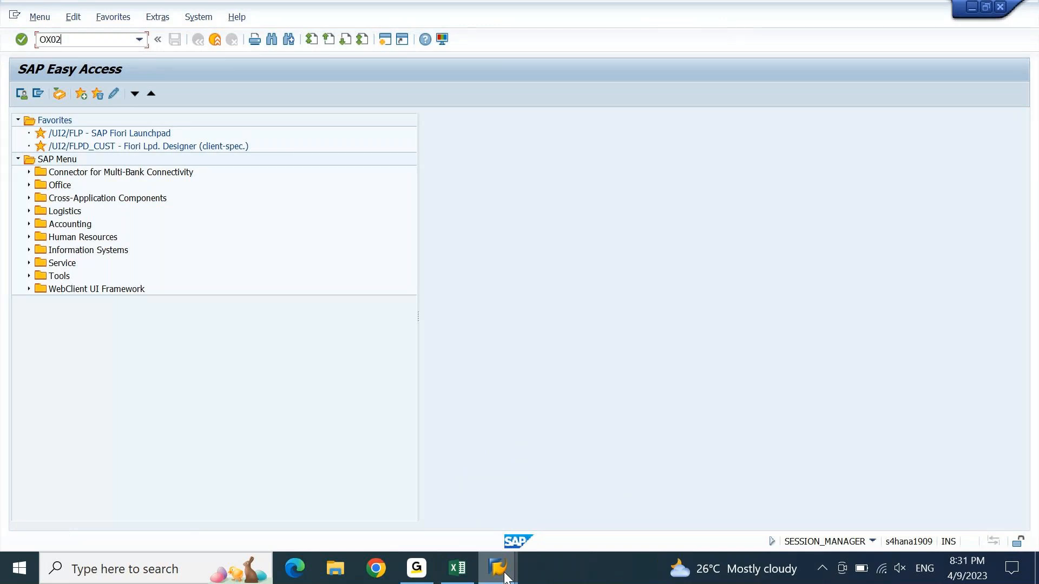
key("Return")
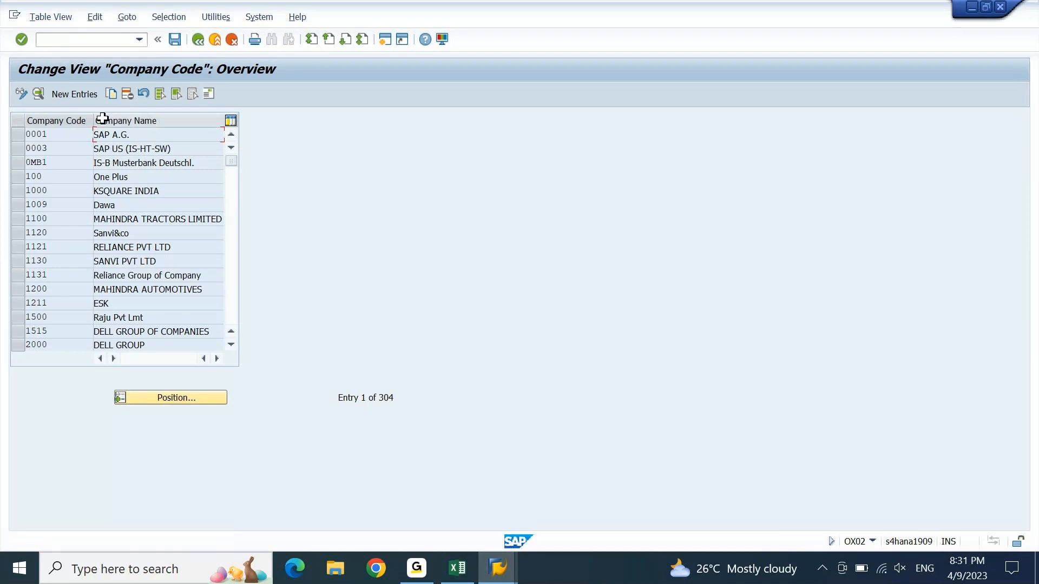
left_click(89, 101)
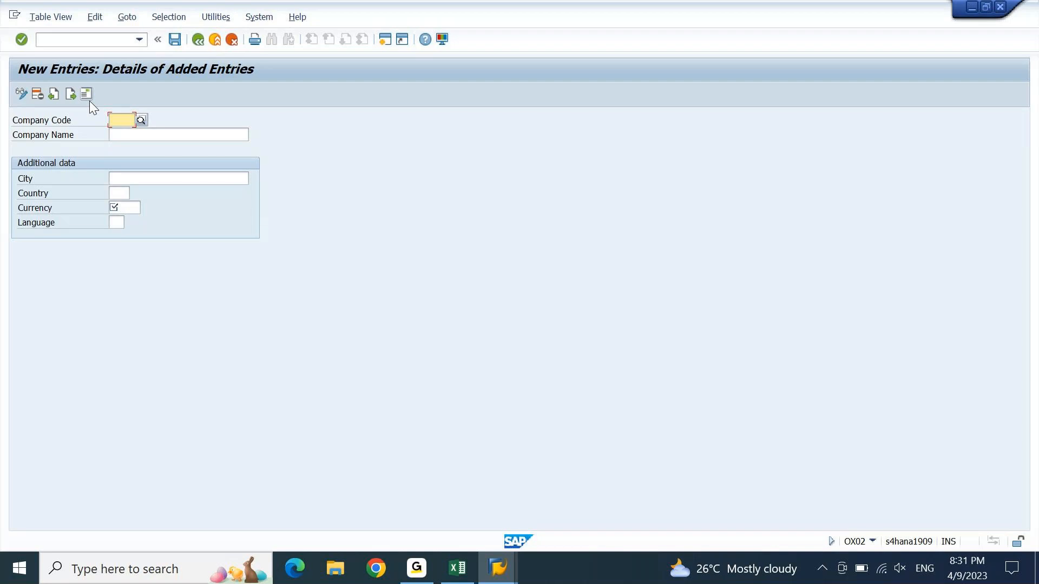
type("ab")
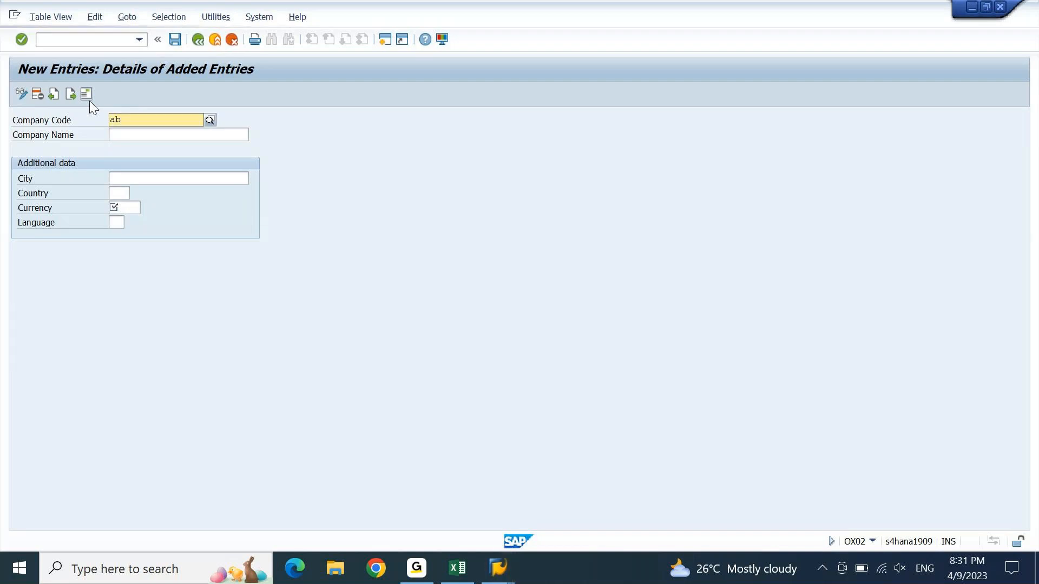
type("90")
key("Return")
type("testint")
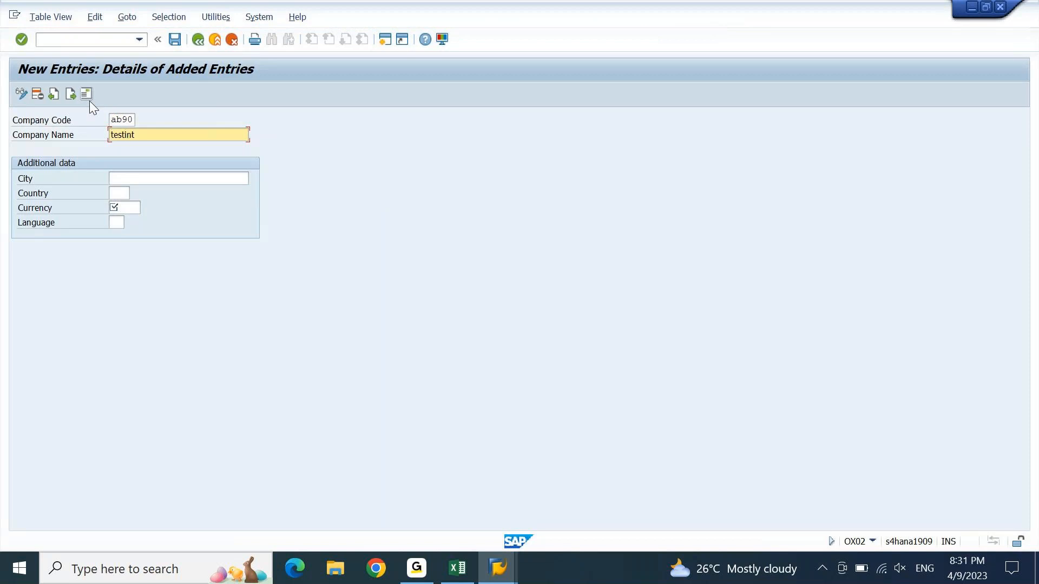
type("g")
key("Tab")
key("Tab")
key("Tab")
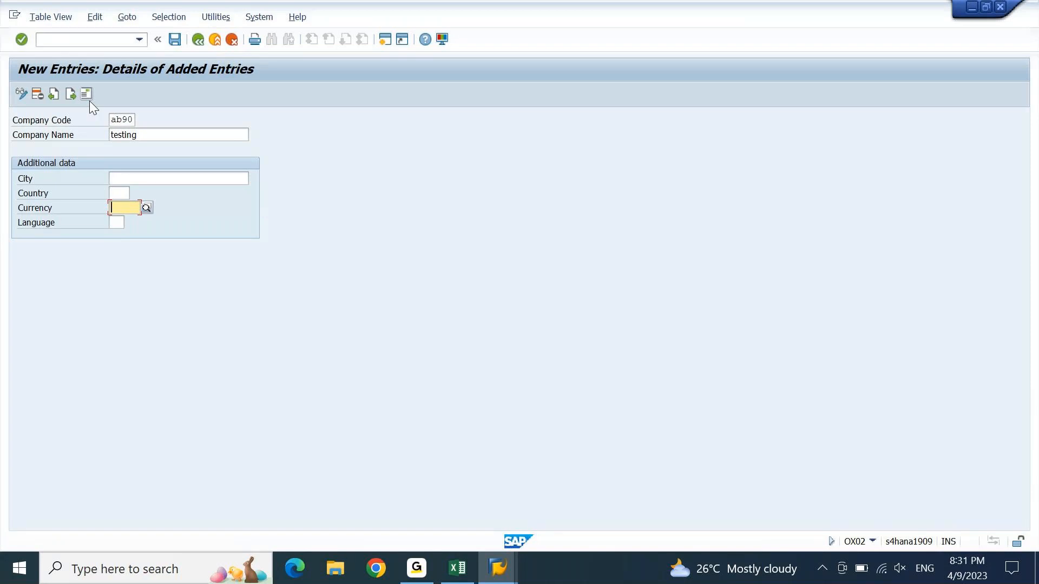
key("Return")
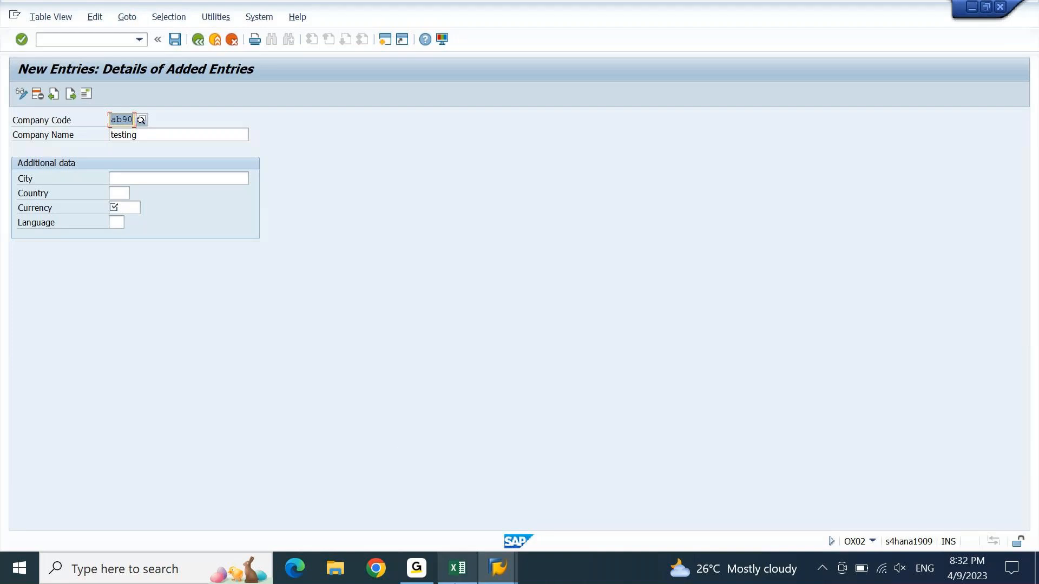
Step: Compare the FICO workbook with SAP, ending on empty cell A1221 below point 2
left_click(457, 569)
left_click(143, 370)
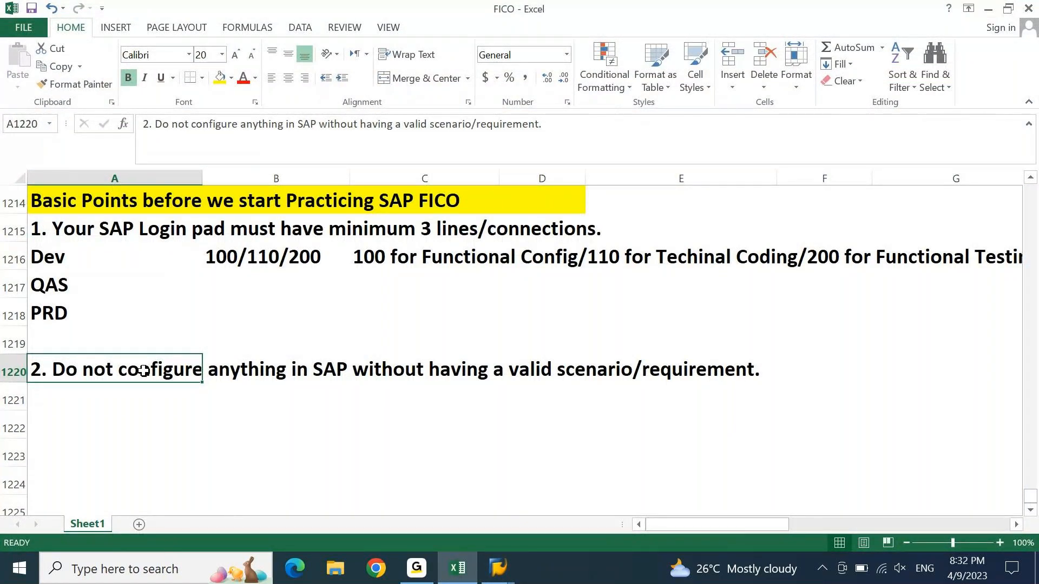
key("alt+Tab")
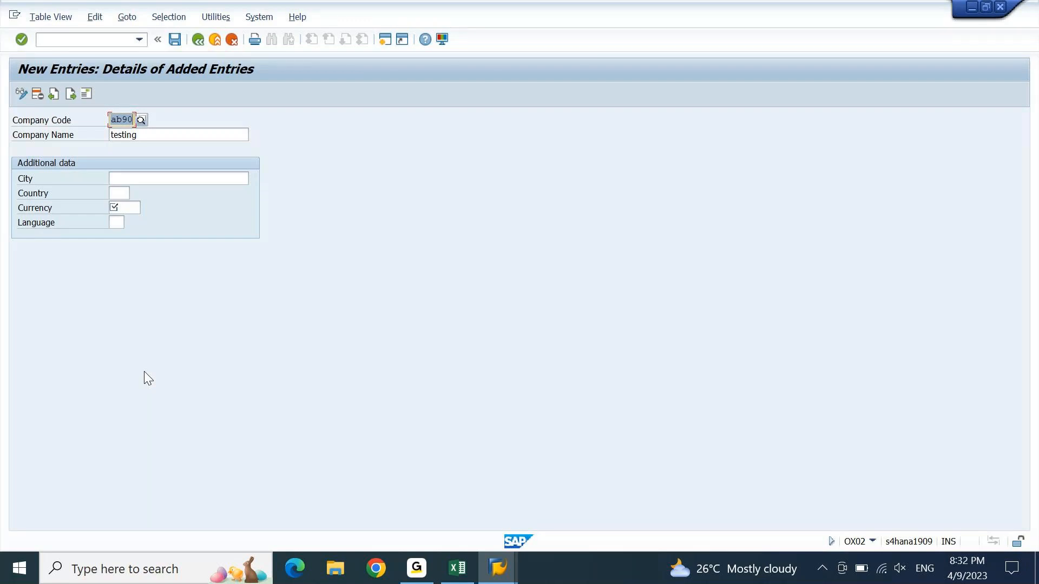
left_click(457, 569)
key("Down")
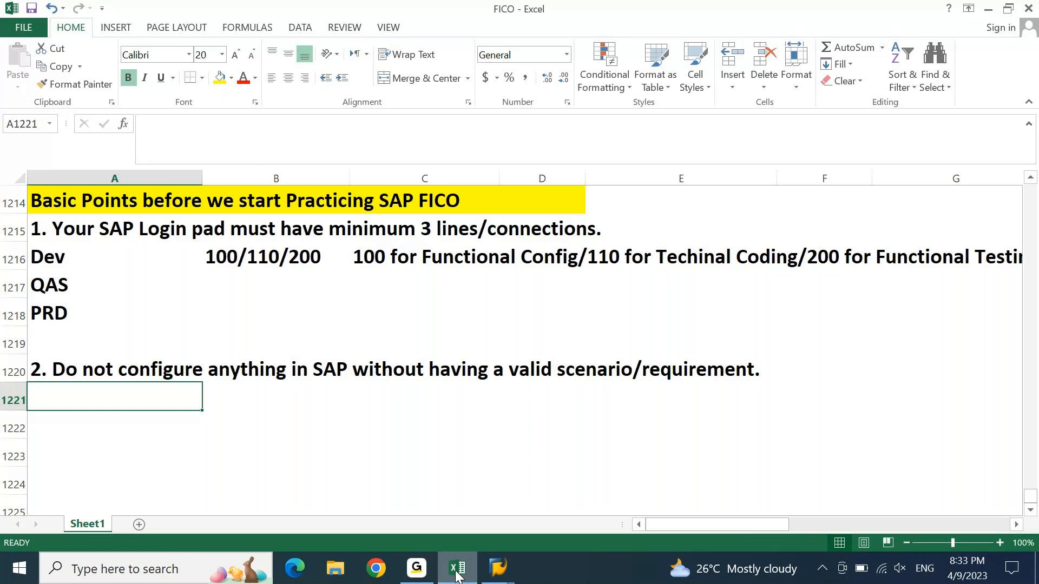
left_click(456, 574)
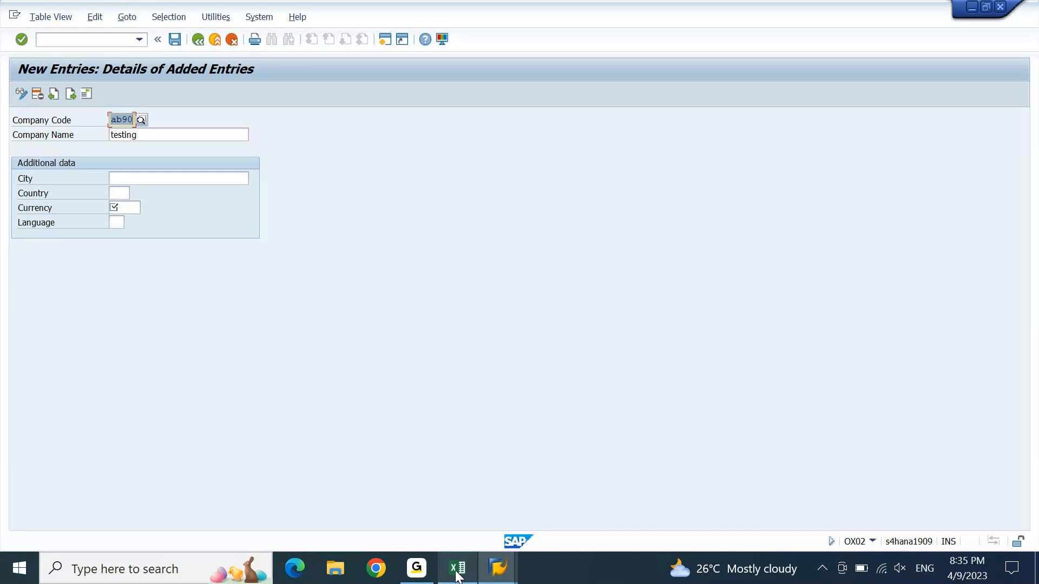
left_click(457, 568)
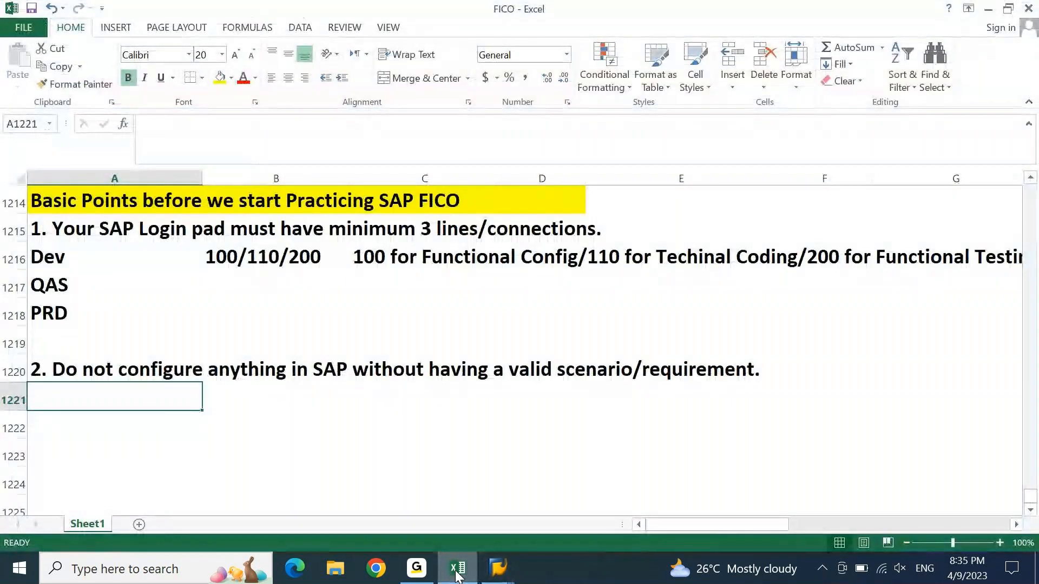
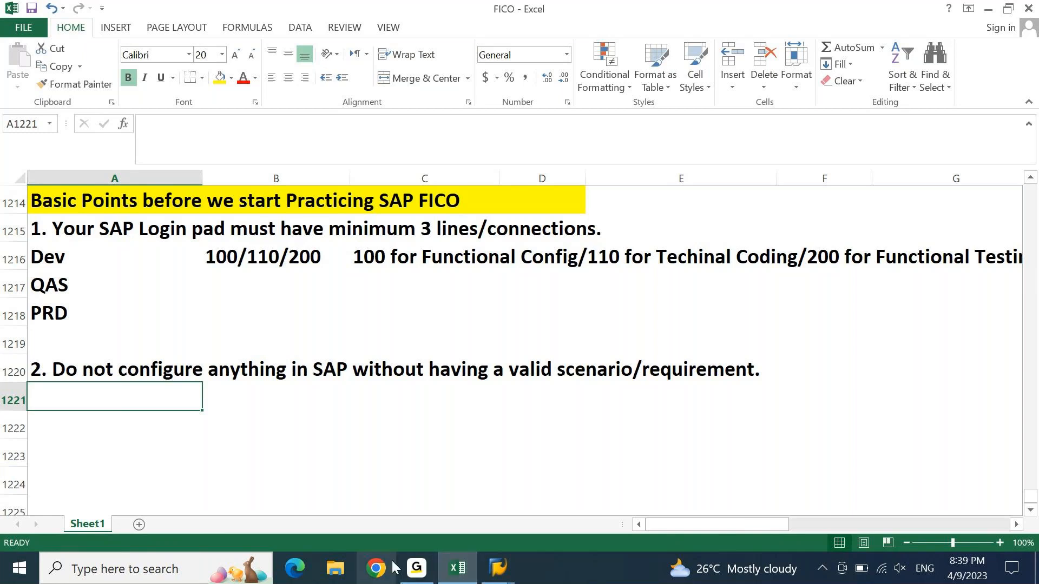
Step: Enter SE16N in A1222 below point 2, correcting the lowercase n to uppercase
left_click(622, 387)
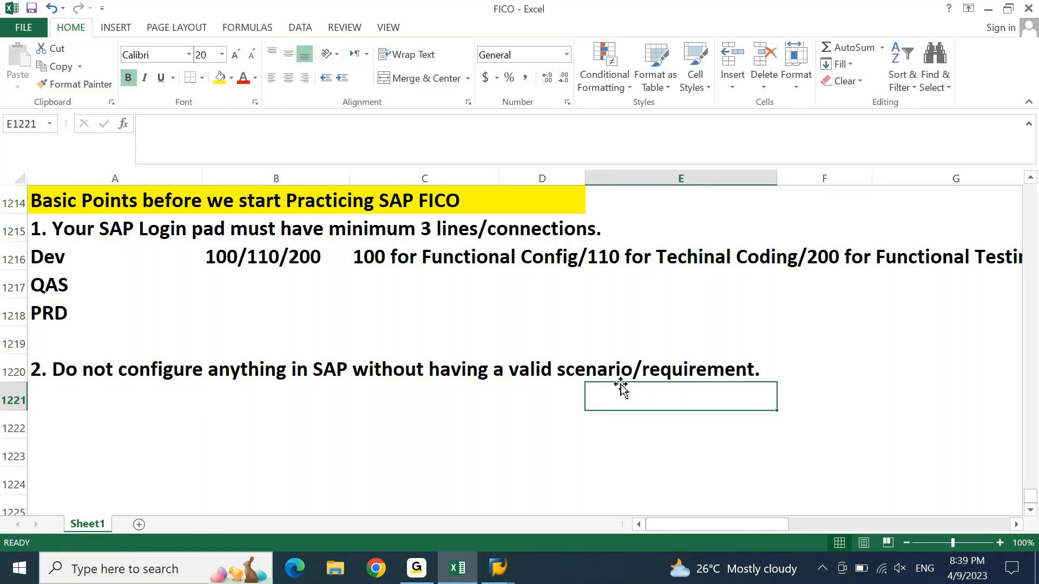
key("Home")
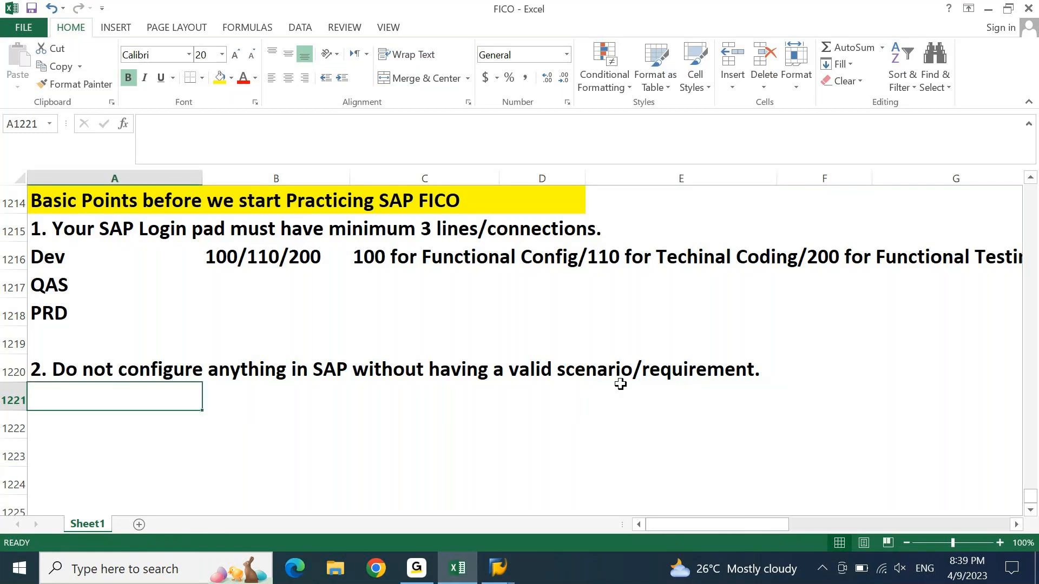
key("Up")
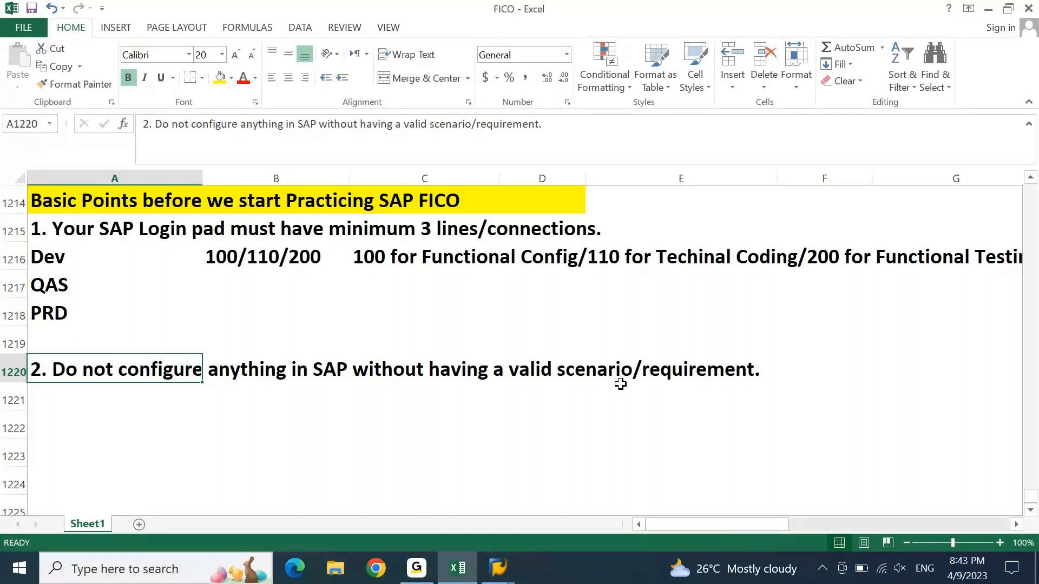
key("Down")
key("Down")
type("SE1")
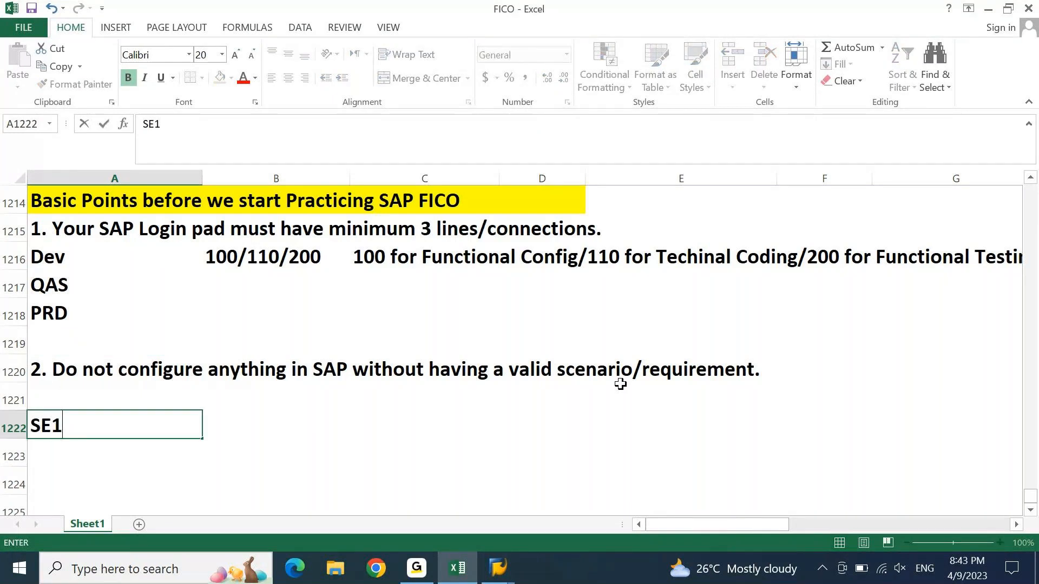
type("6n")
key("Return")
key("Up")
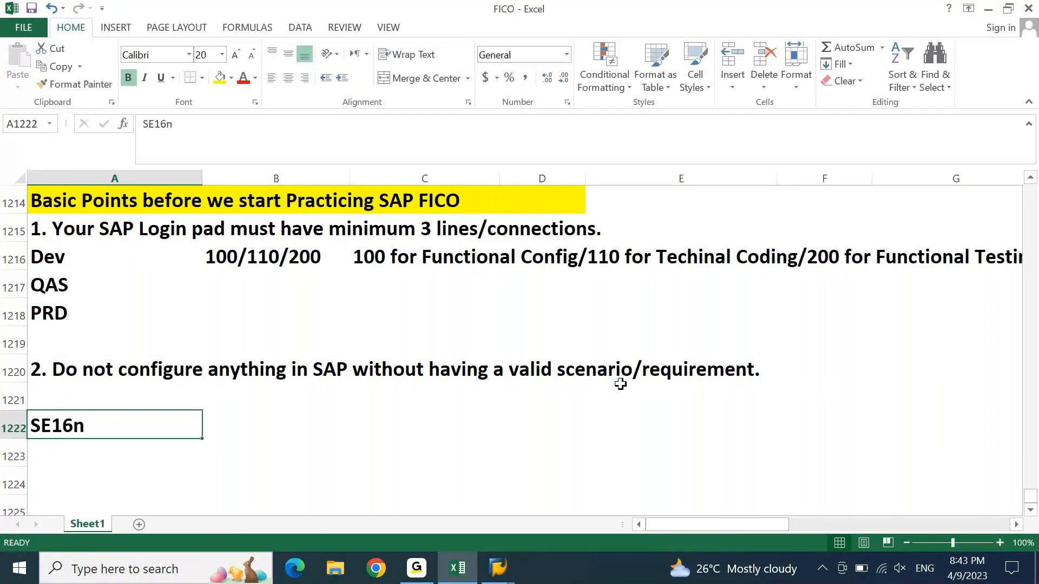
key("F2")
key("BackSpace")
type("N")
key("Return")
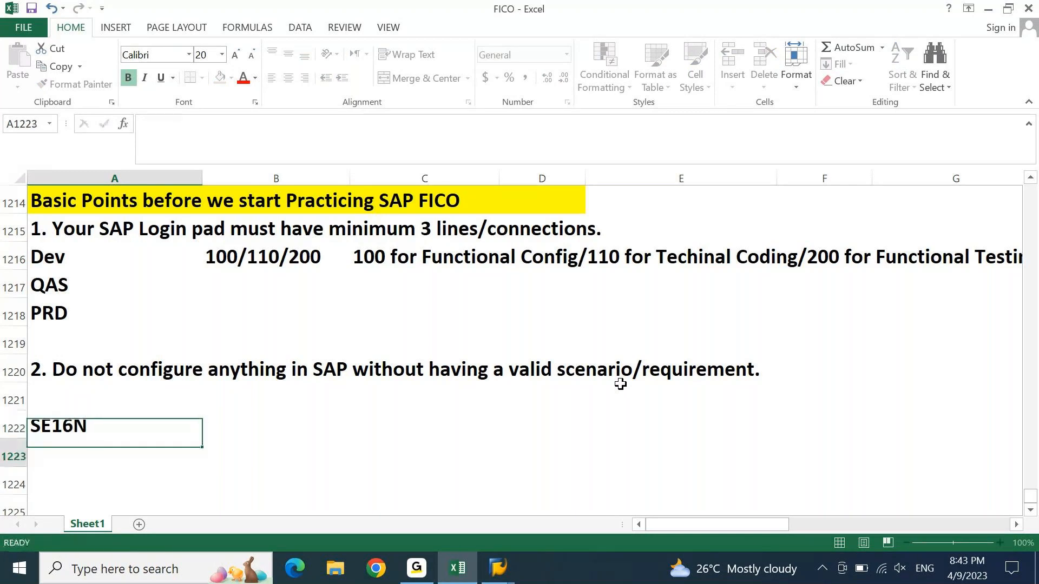
Step: Add T001 in A1223 directly beneath SE16N
type("T001")
key("Return")
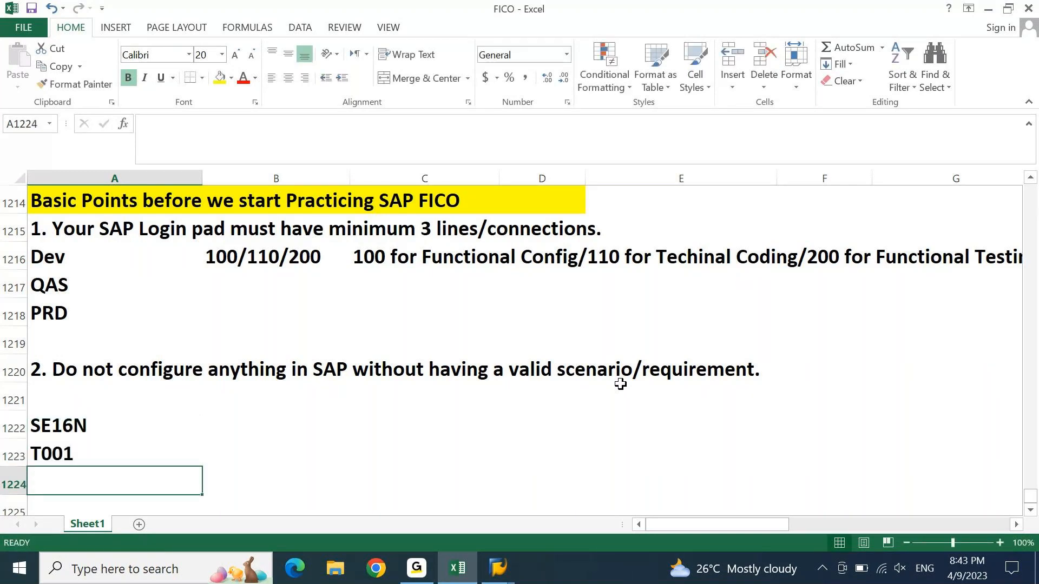
key("Up")
key("Up")
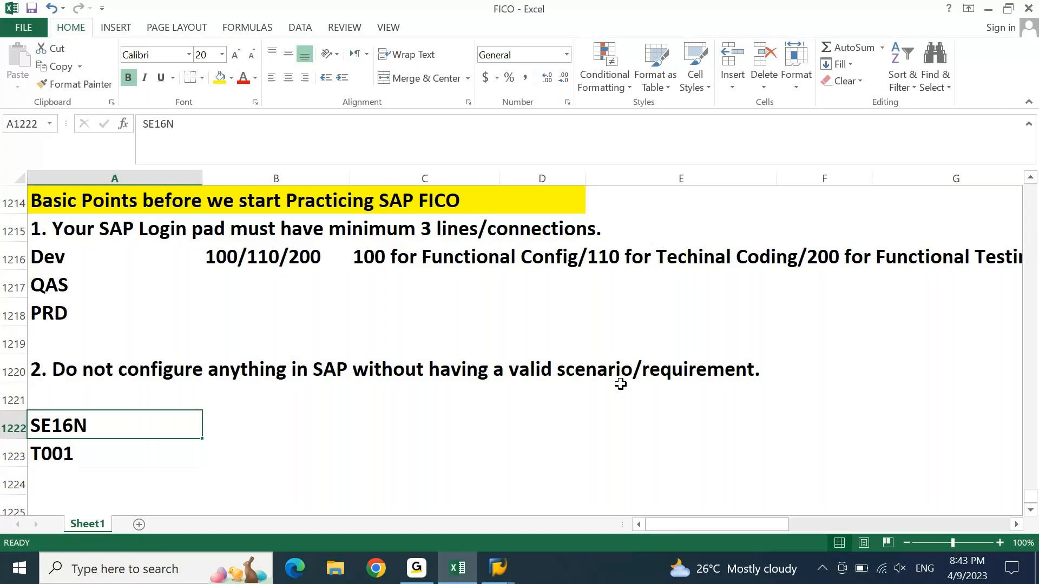
key("Down")
key("Right")
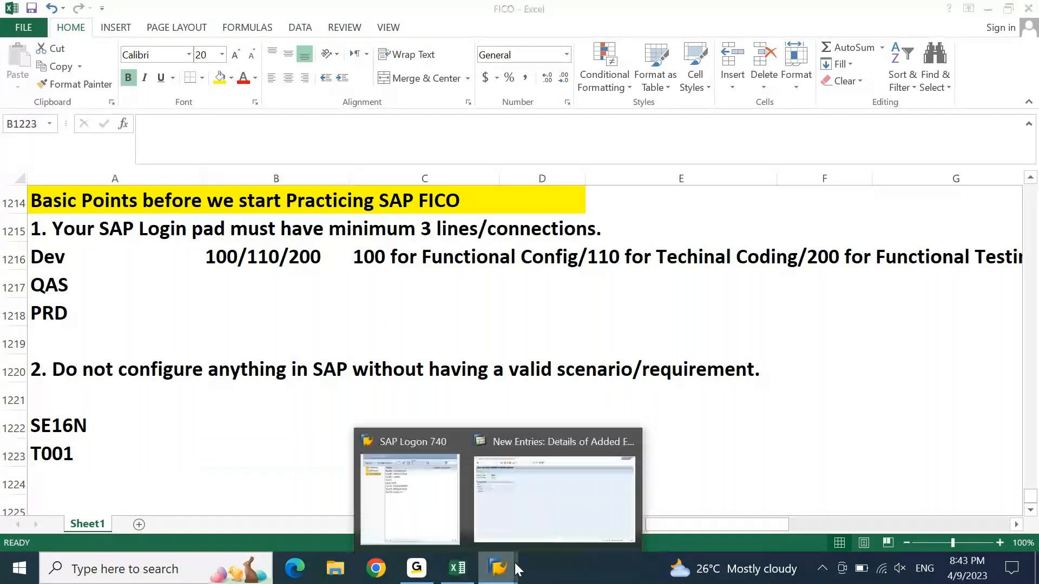
Step: In SAP, start F-02 via /nd and list the 303 available company codes
left_click(518, 541)
left_click(55, 39)
type("/nd")
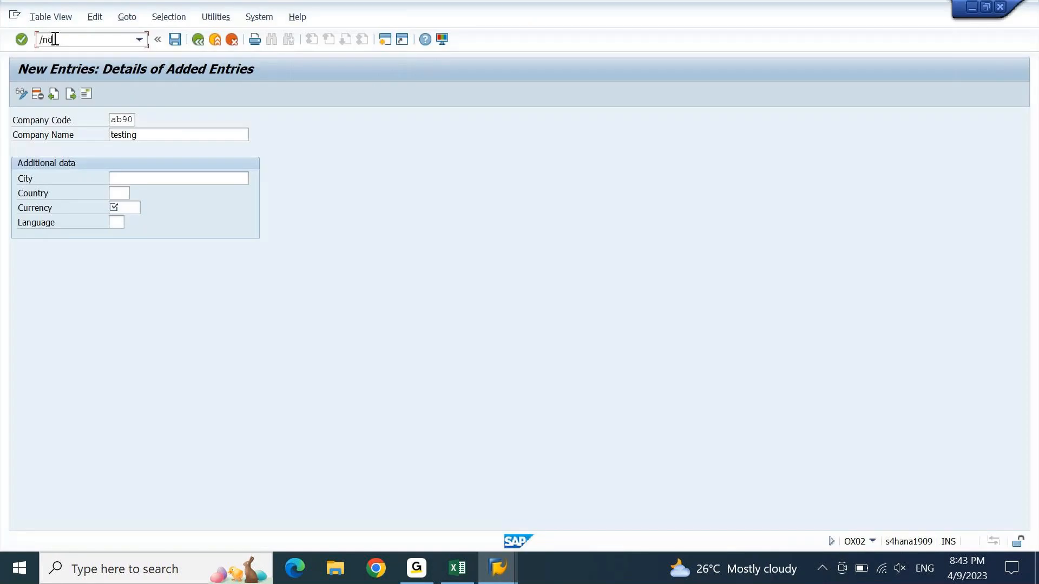
key("Return")
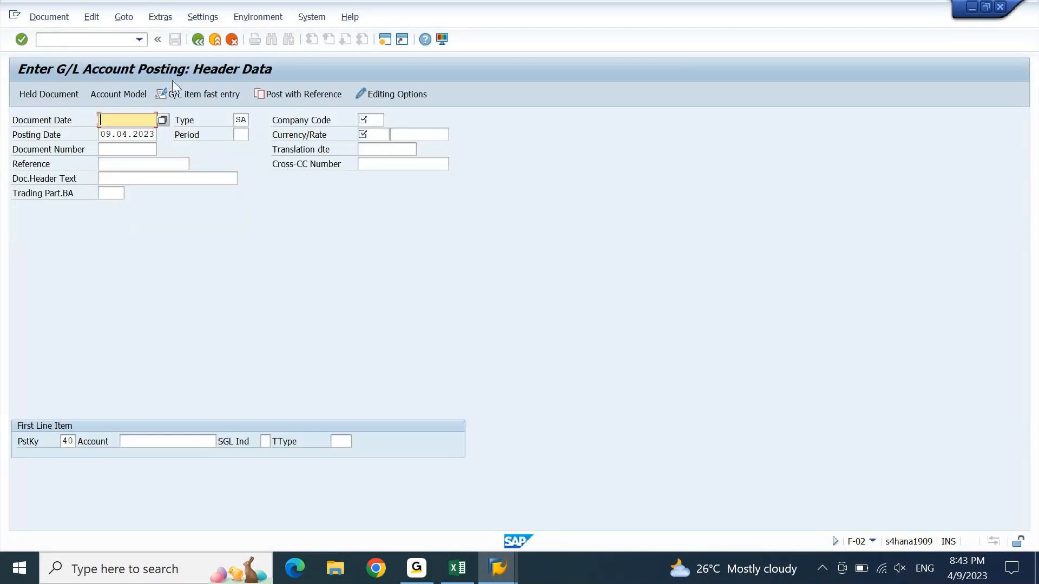
left_click(364, 120)
left_click(390, 121)
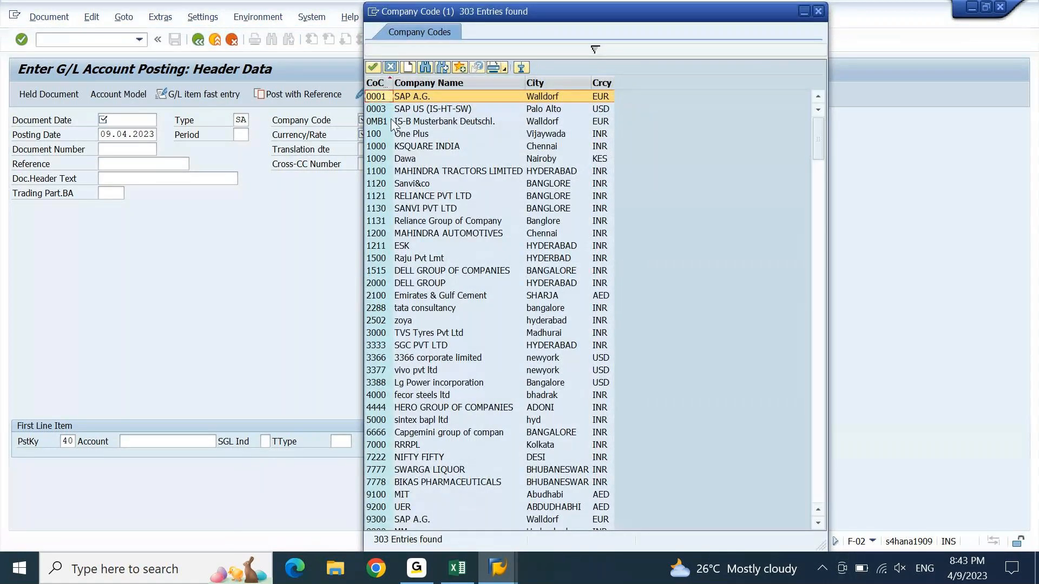
Step: Highlight company code 1121 RELIANCE PVT LTD in the list, then return to Excel
left_click(377, 196)
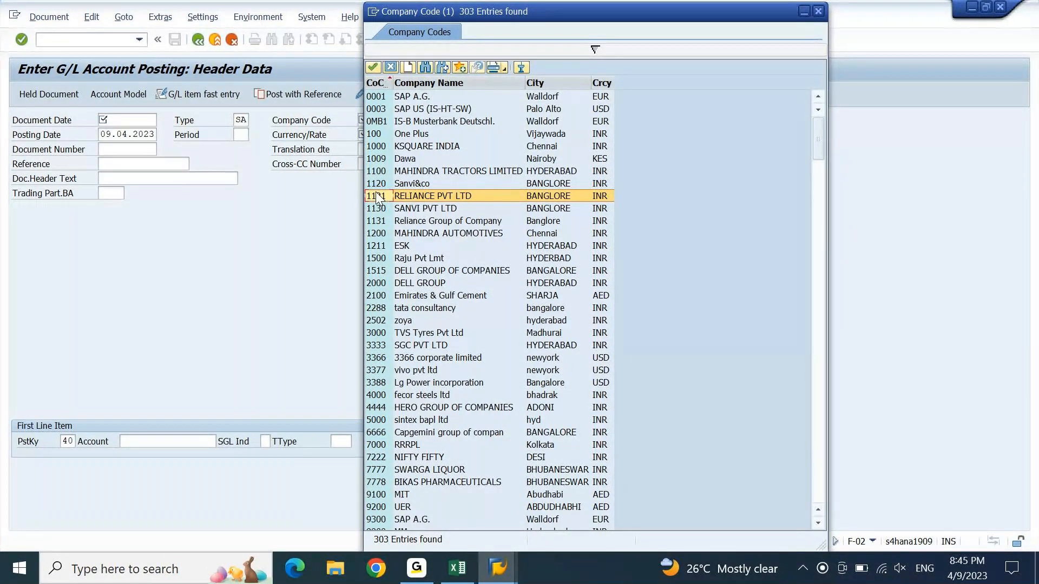
key("alt+Tab")
Step: Clear the SE16N and T001 entries, leaving empty rows below point 2 in A1220
key("Up")
key("shift+Up")
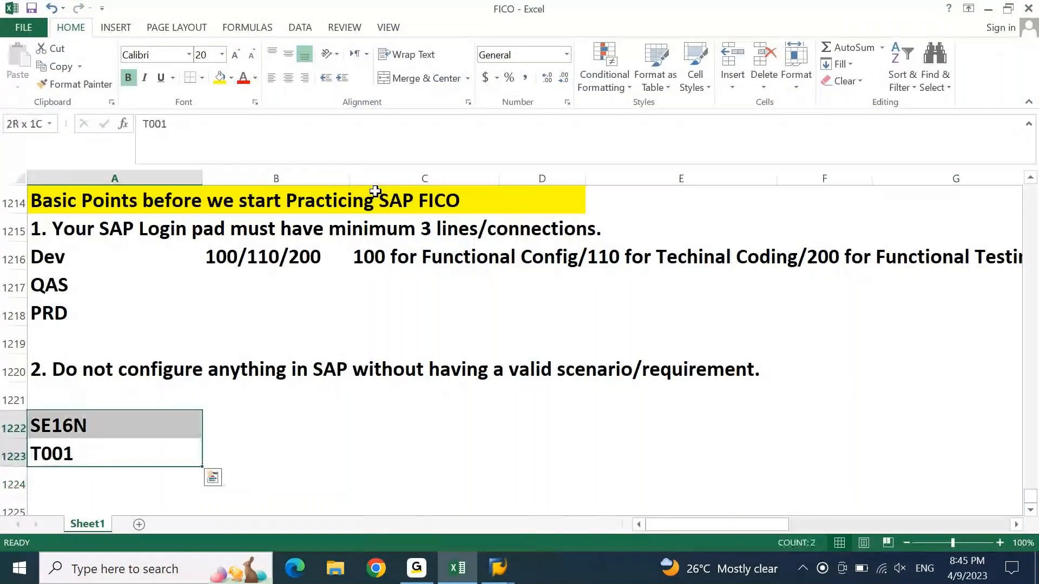
key("Delete")
key("Up")
key("Up")
key("Up")
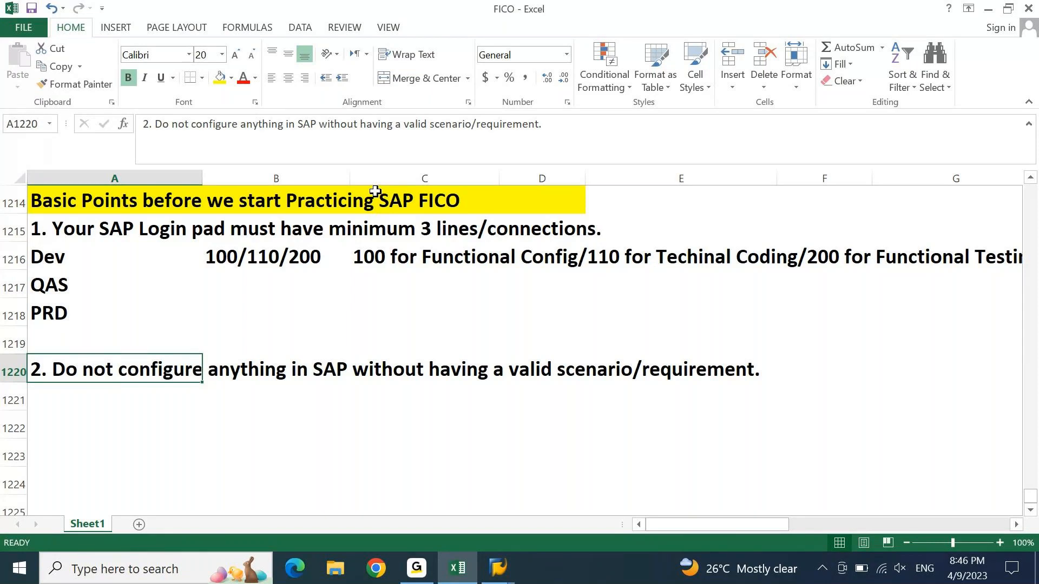
left_click(239, 400)
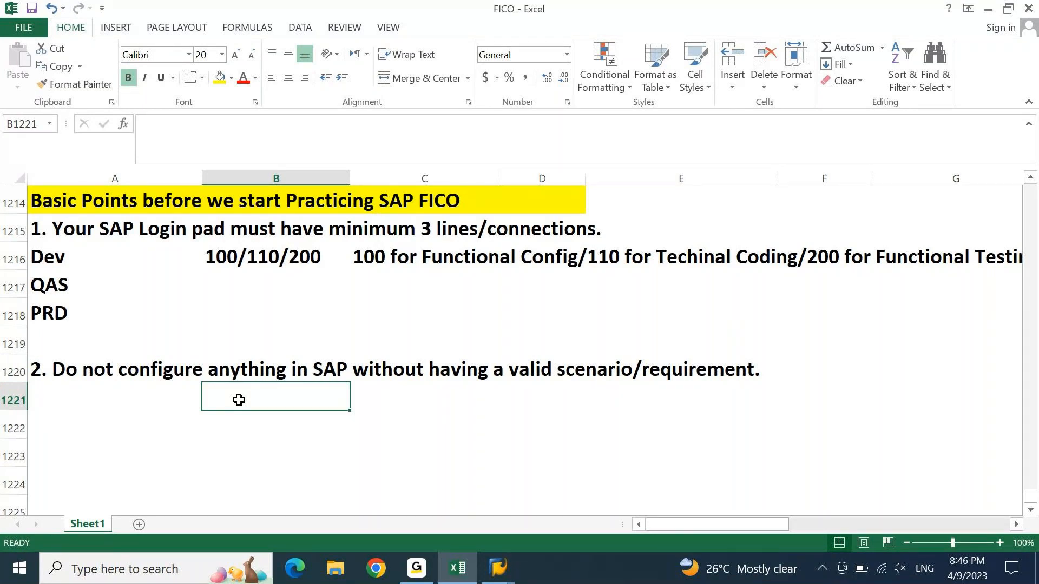
Step: Fill the F-02 header with document date 07.04.2023, company code AJ10 and currency INR
left_click(498, 570)
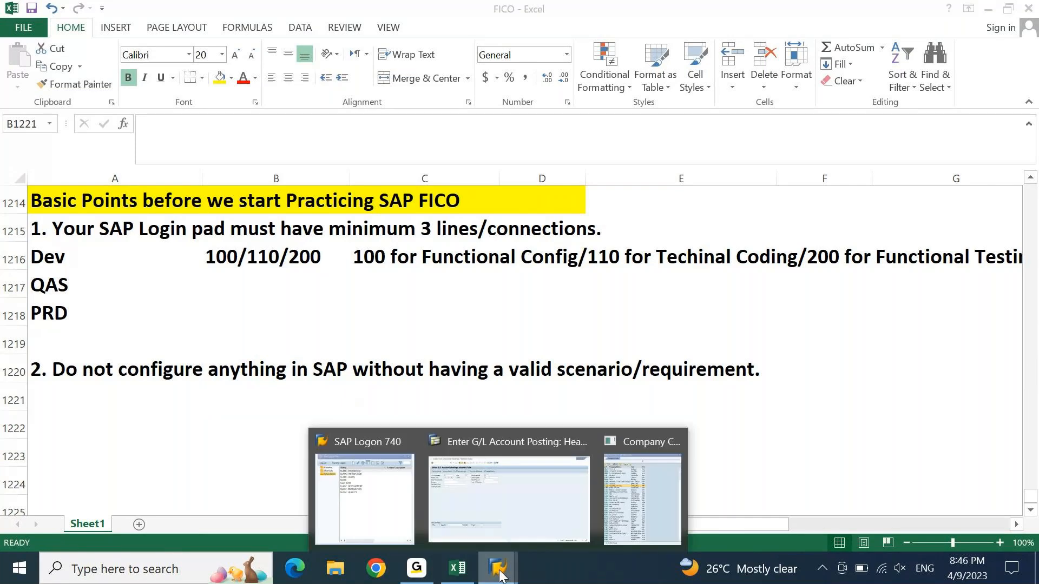
left_click(550, 524)
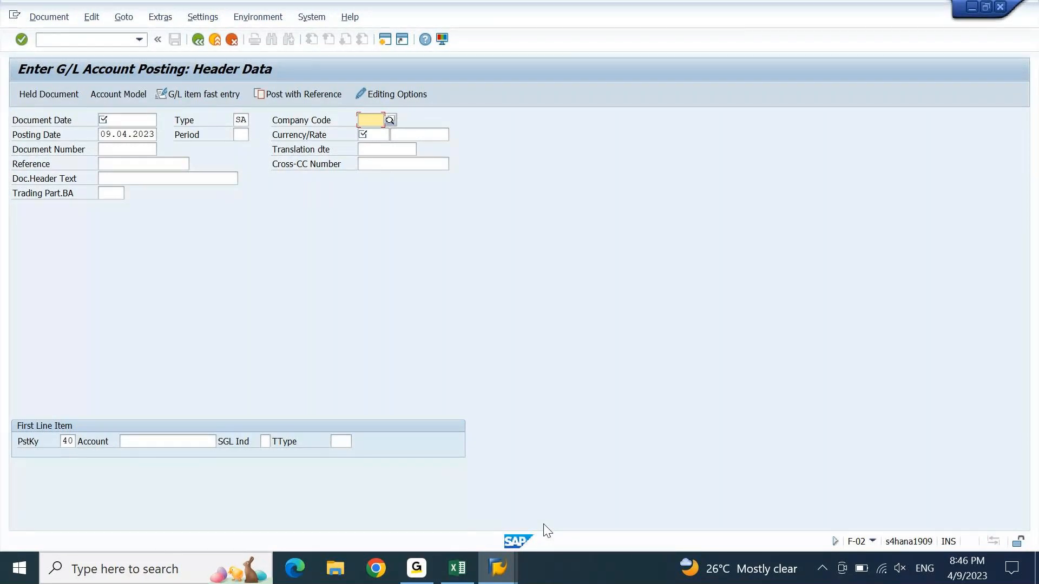
key("shift+Tab")
key("shift+Tab")
key("Down")
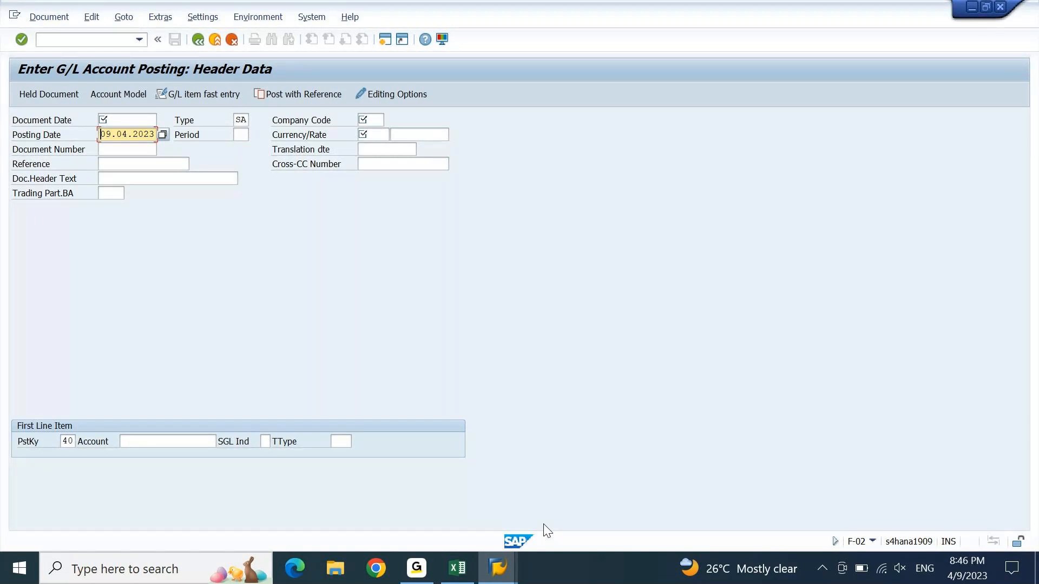
key("Up")
key("BackSpace")
key("Down")
key("Tab")
key("Tab")
key("BackSpace")
key("Down")
key("Down")
key("Return")
key("Down")
type("inr")
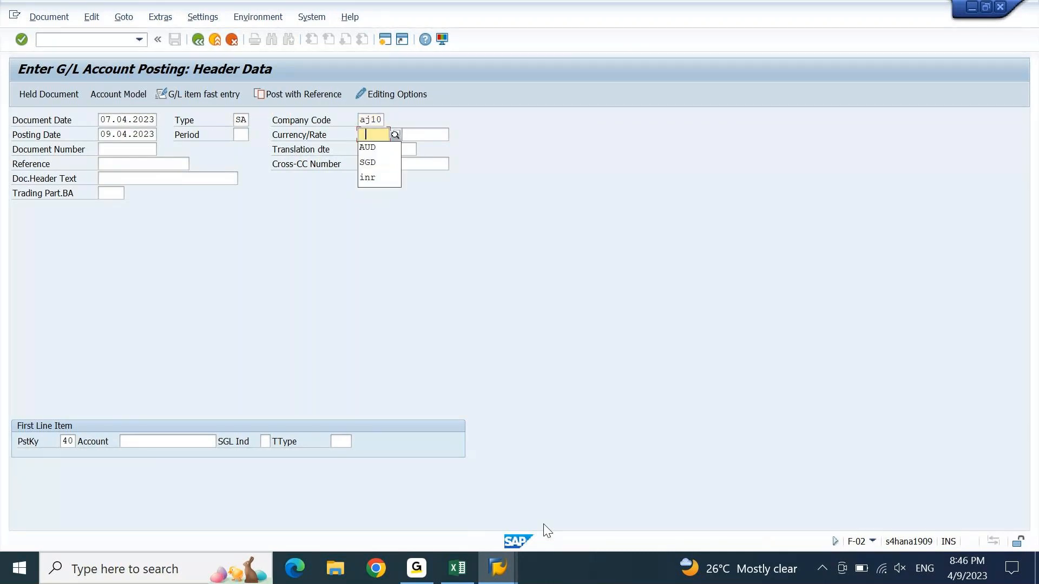
Step: Enter Reference 1 and document header text 2
key("Down")
key("Down")
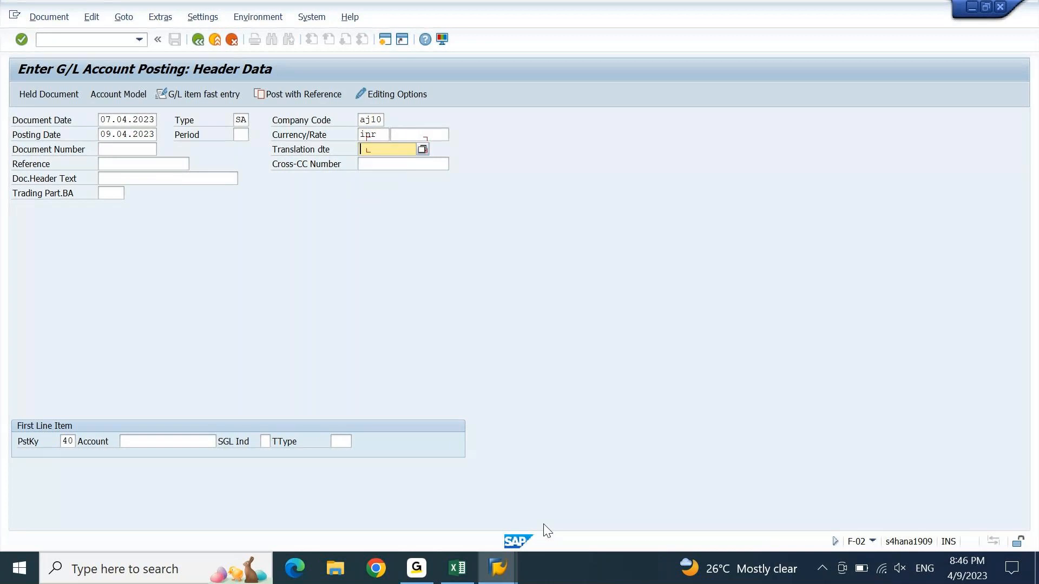
key("Left")
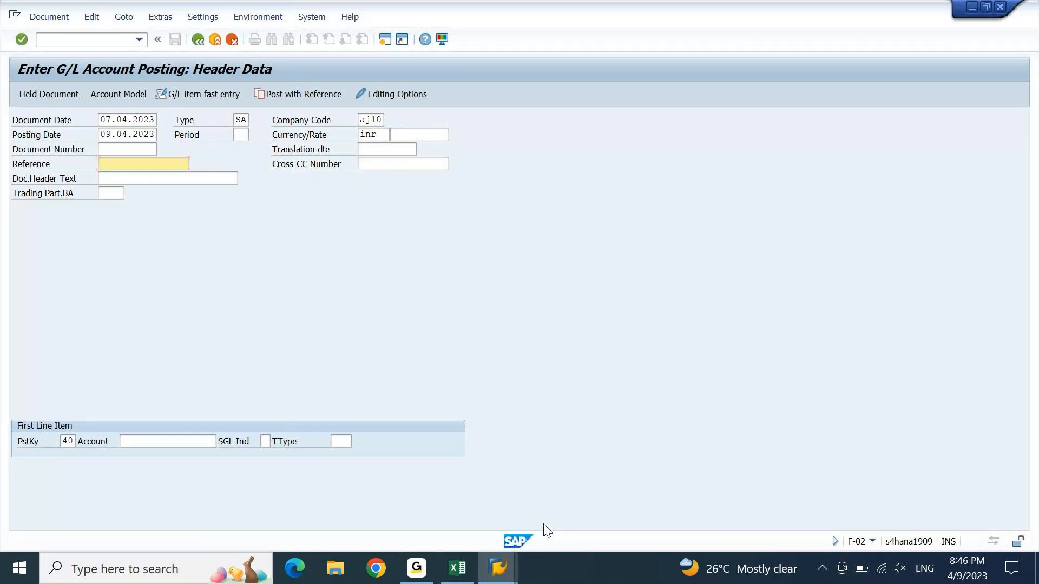
key("Down")
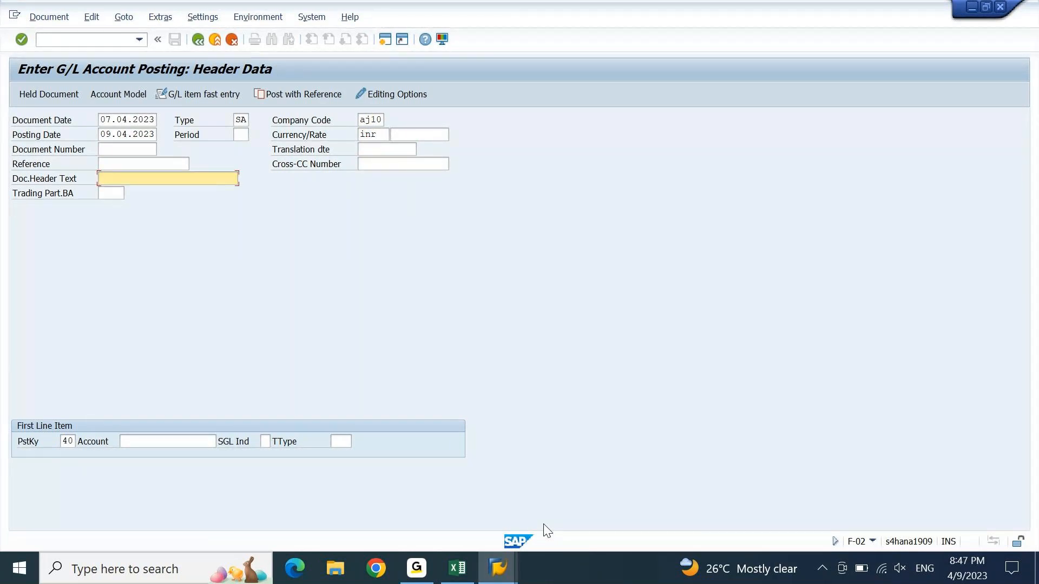
key("Up")
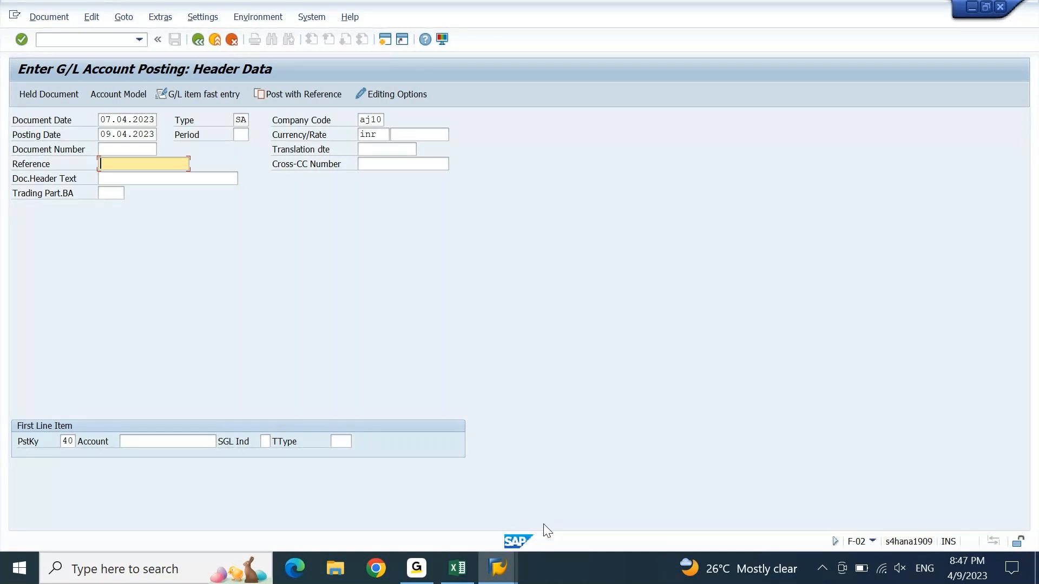
type("1")
key("Tab")
type("2")
key("Tab")
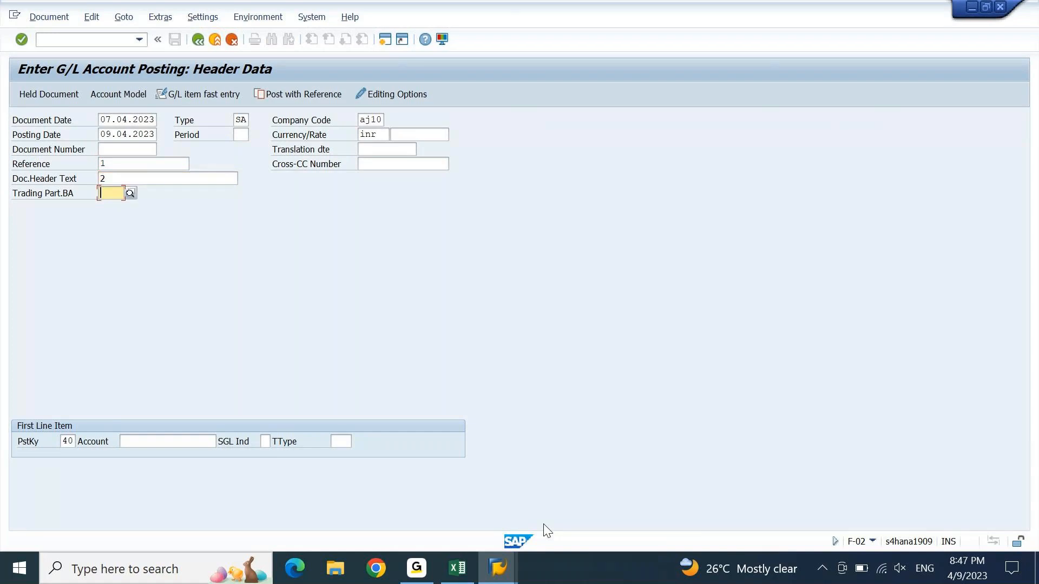
Step: Start the key 40 debit line on account 12000013, replacing the rejected 10000000
key("Tab")
key("Down")
key("Down")
key("Down")
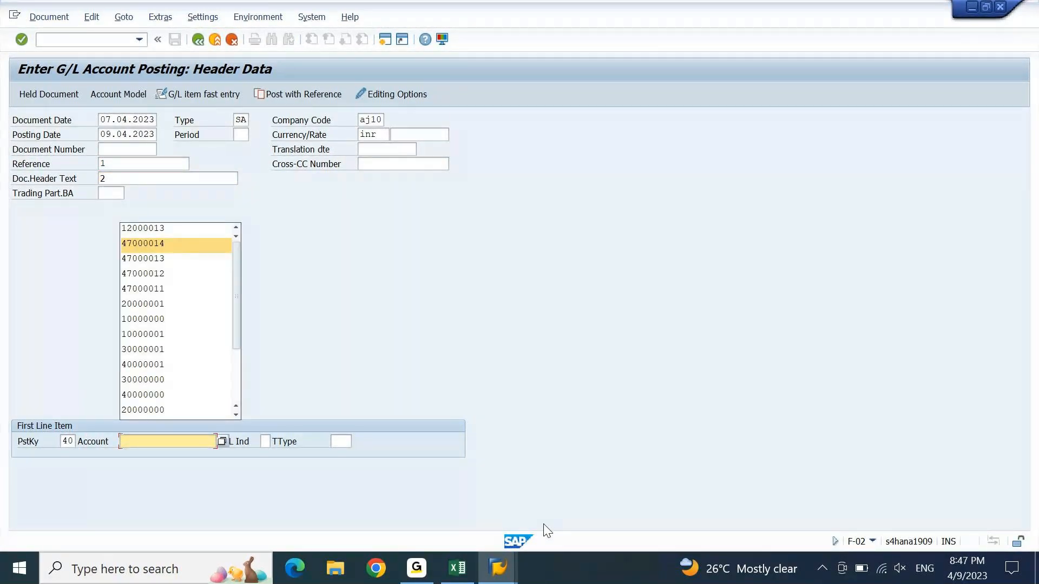
key("Down")
key("Down")
key("Down")
key("Down")
key("Down")
key("Return")
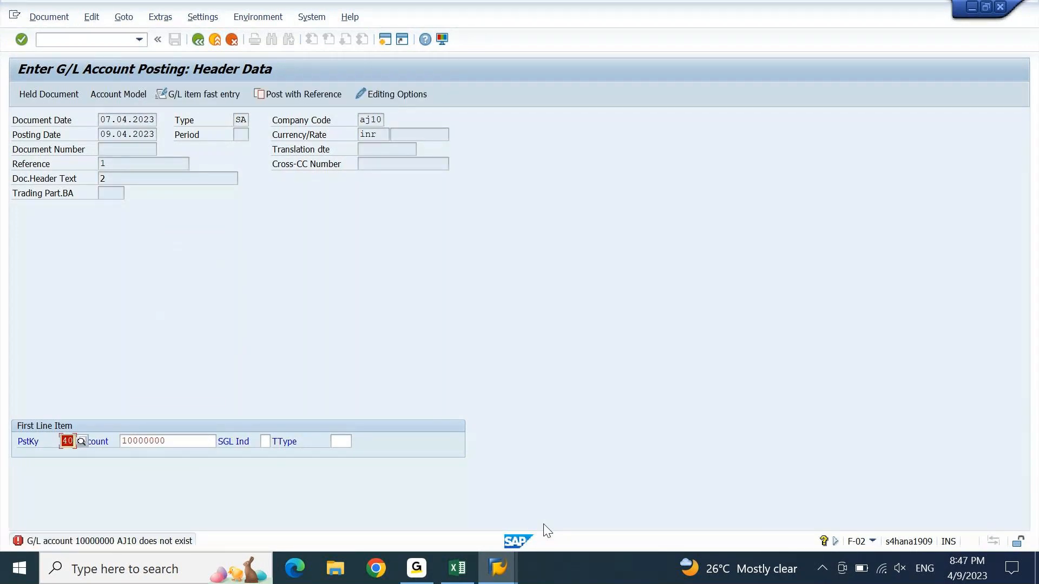
key("Tab")
key("BackSpace")
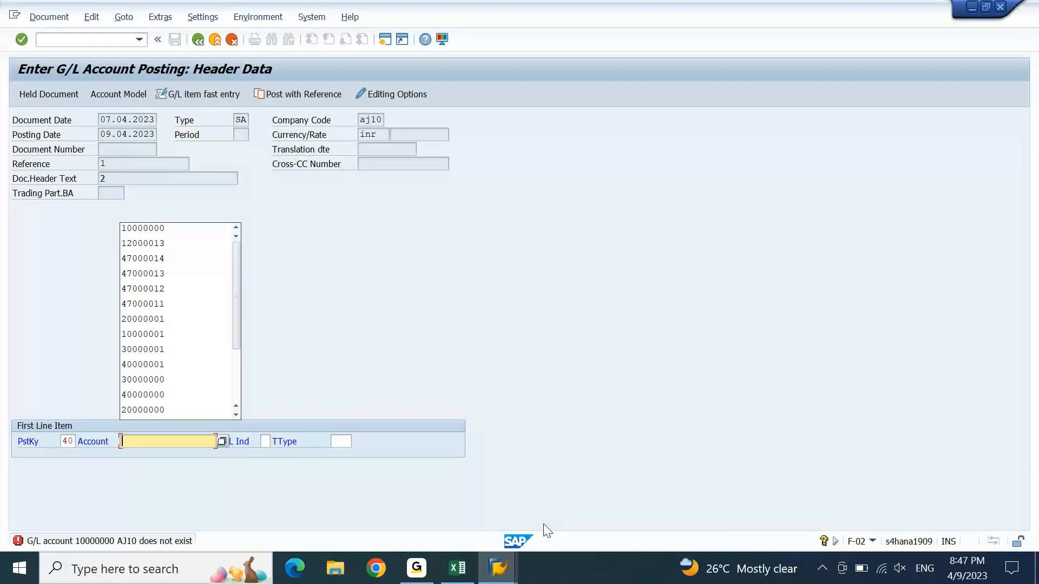
key("Down")
key("Down")
key("Return")
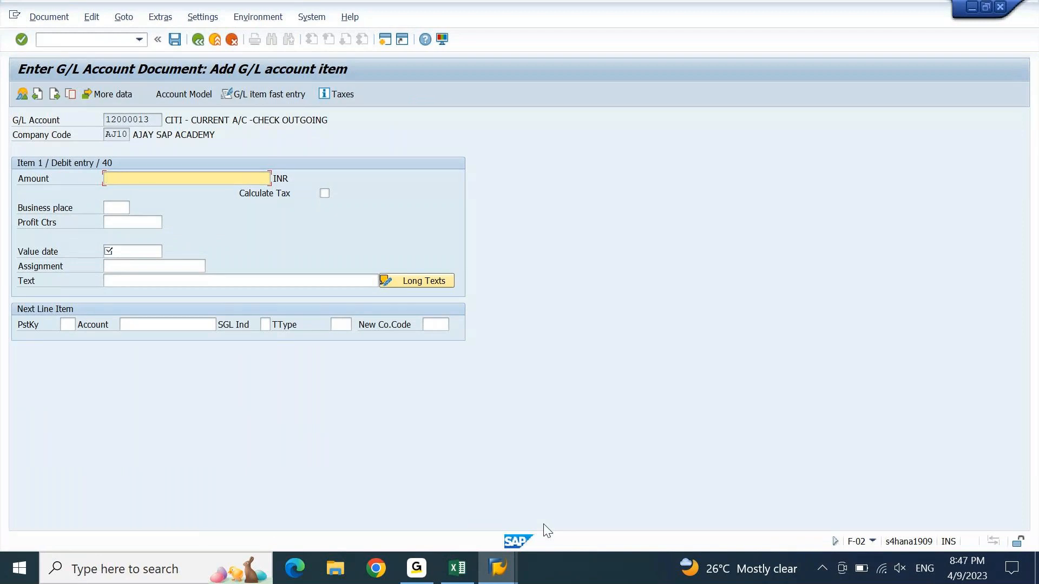
type("384347387837")
key("BackSpace")
key("BackSpace")
key("BackSpace")
key("BackSpace")
key("BackSpace")
key("BackSpace")
key("BackSpace")
key("BackSpace")
key("BackSpace")
key("BackSpace")
key("BackSpace")
key("BackSpace")
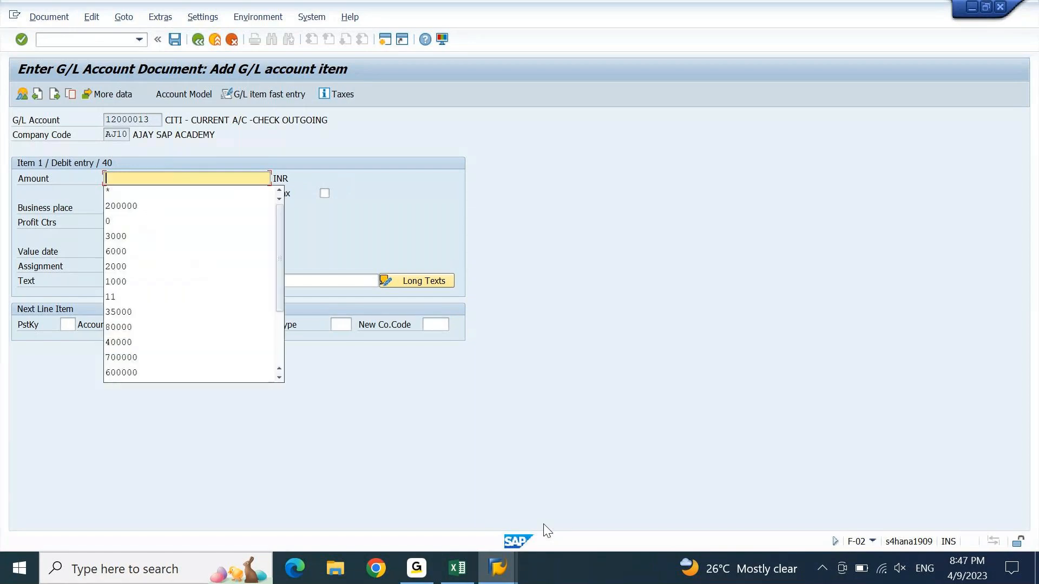
key("Down")
key("Down")
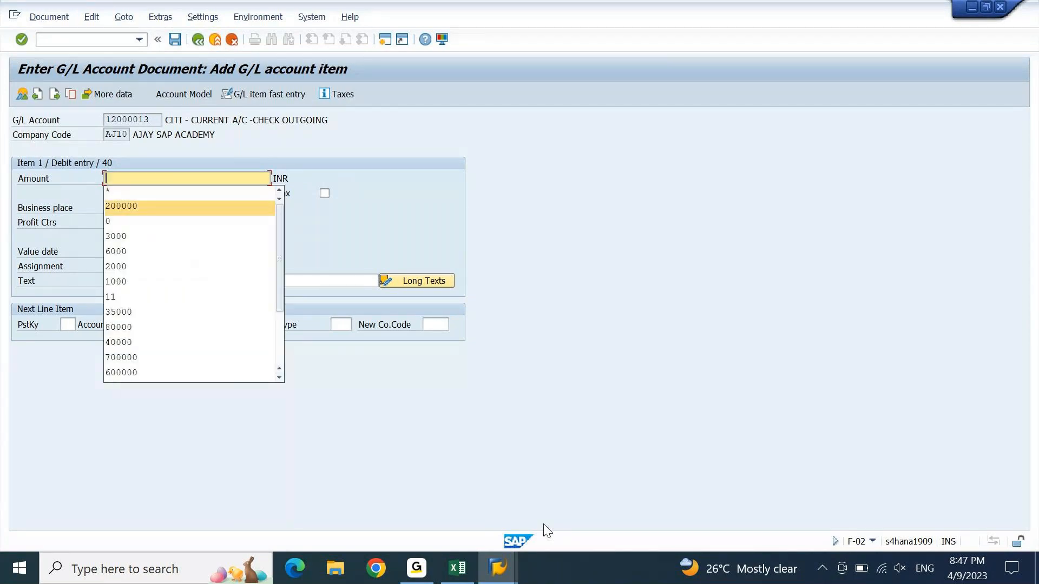
key("Return")
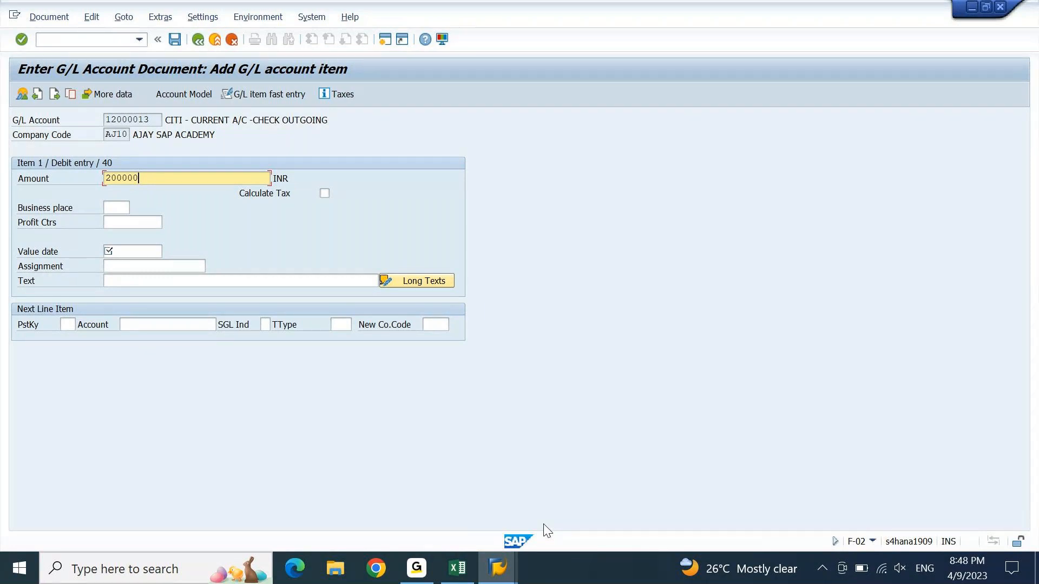
key("shift+Home")
key("BackSpace")
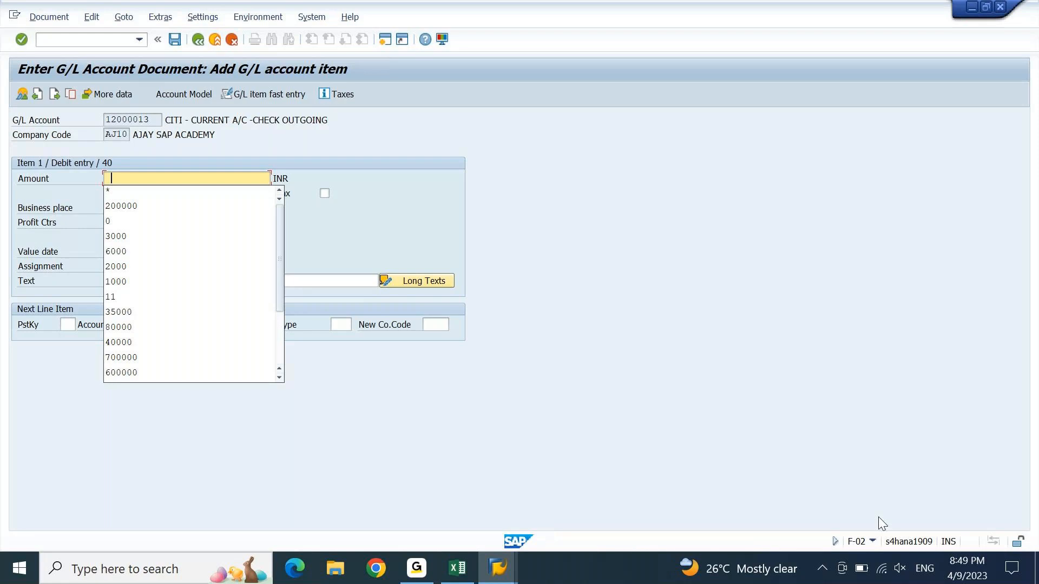
left_click(629, 423)
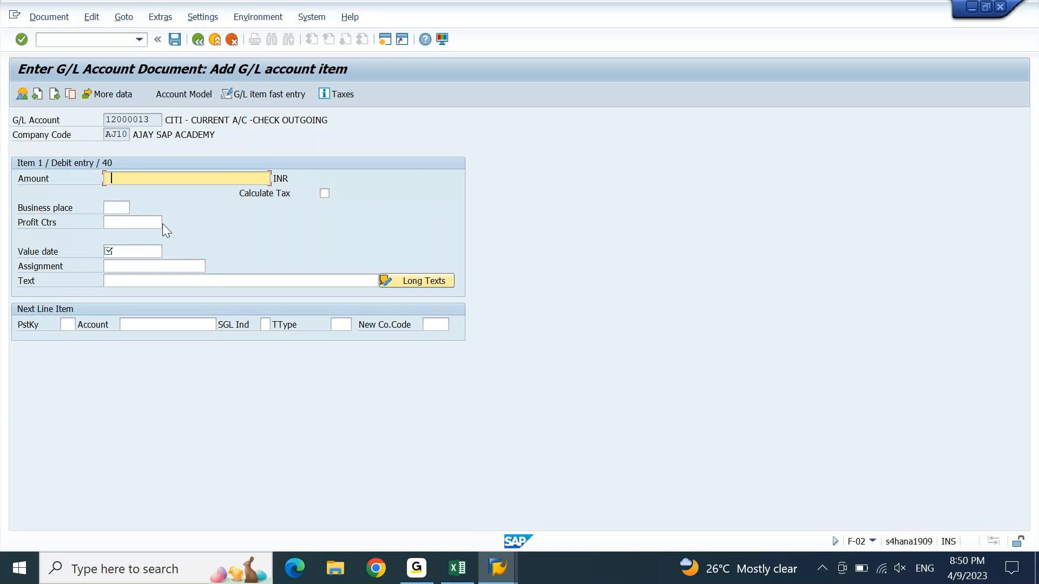
left_click(161, 178)
Step: Enter 4438 as the debit line item's amount
type("4438")
key("Tab")
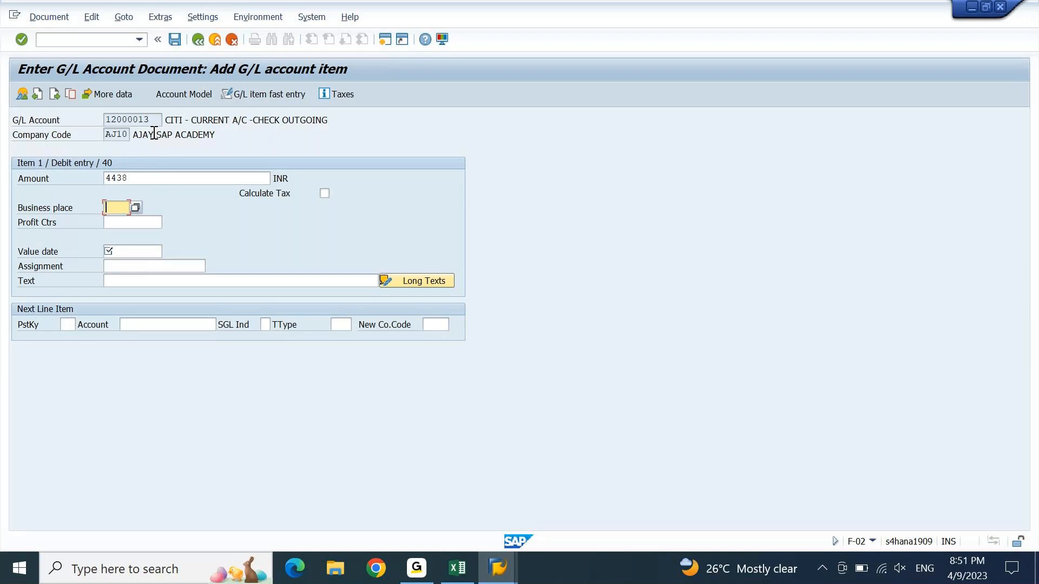
left_click(50, 18)
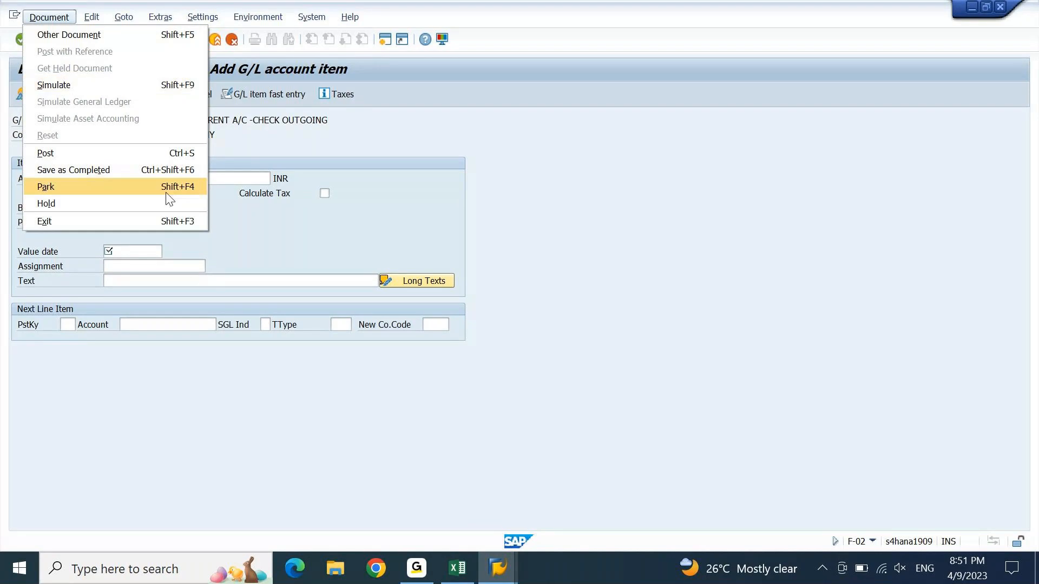
left_click(237, 244)
Step: Set the debit item's value date to 20.06.2023 and its text to '.'
left_click(126, 249)
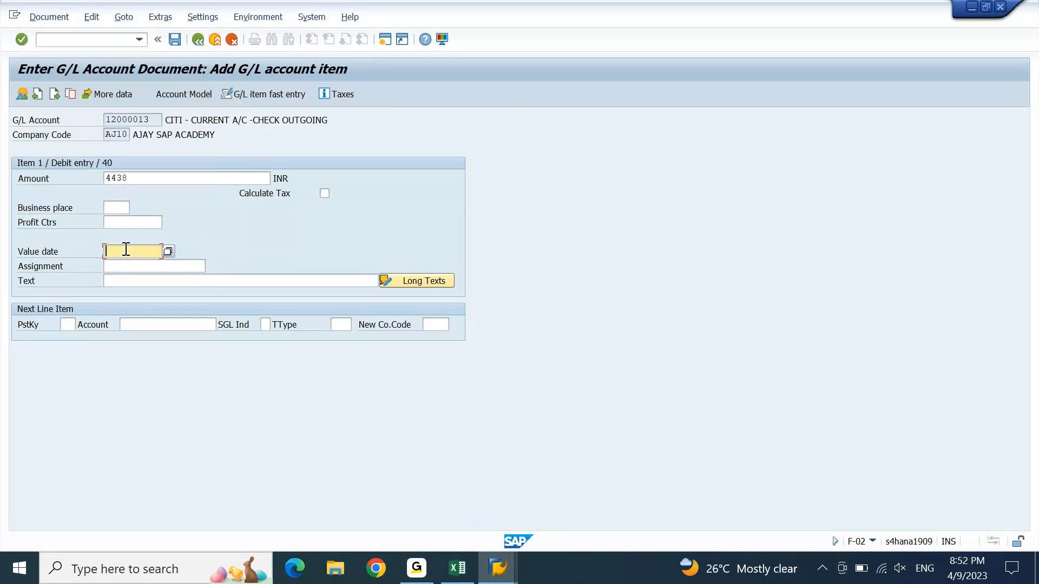
key("Down")
key("Return")
key("Tab")
key("Tab")
type(".")
Step: Start credit line item 2 with posting key 50 on account 12000013
key("Tab")
key("Tab")
key("Down")
key("Down")
key("Down")
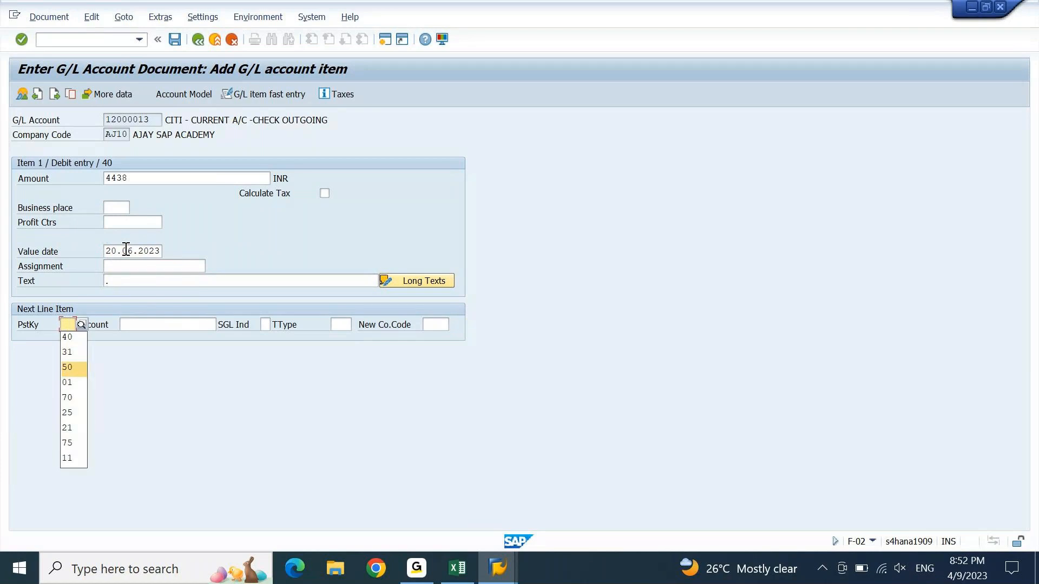
key("Return")
key("Tab")
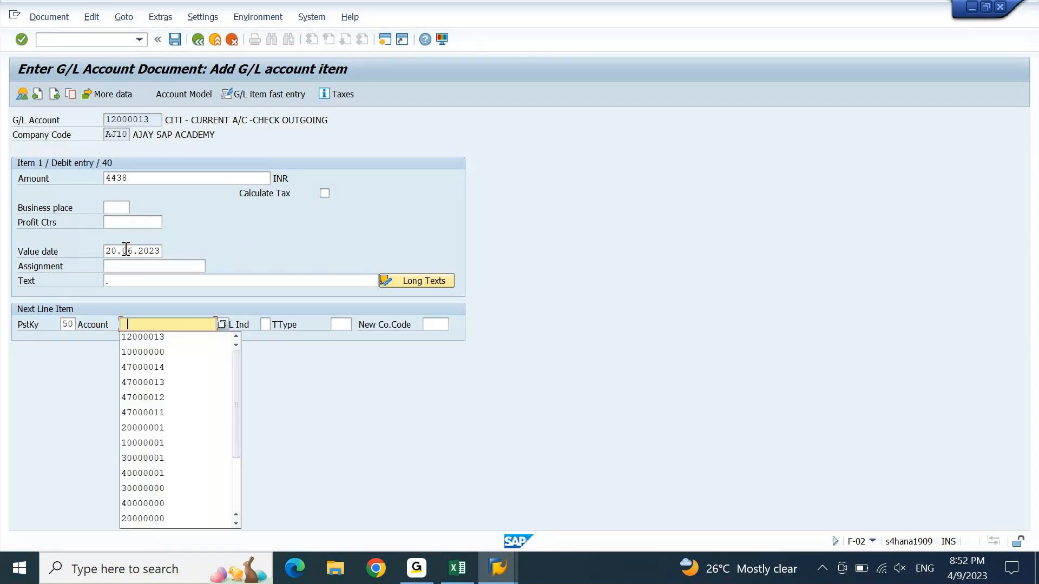
key("Down")
key("Return")
key("Return")
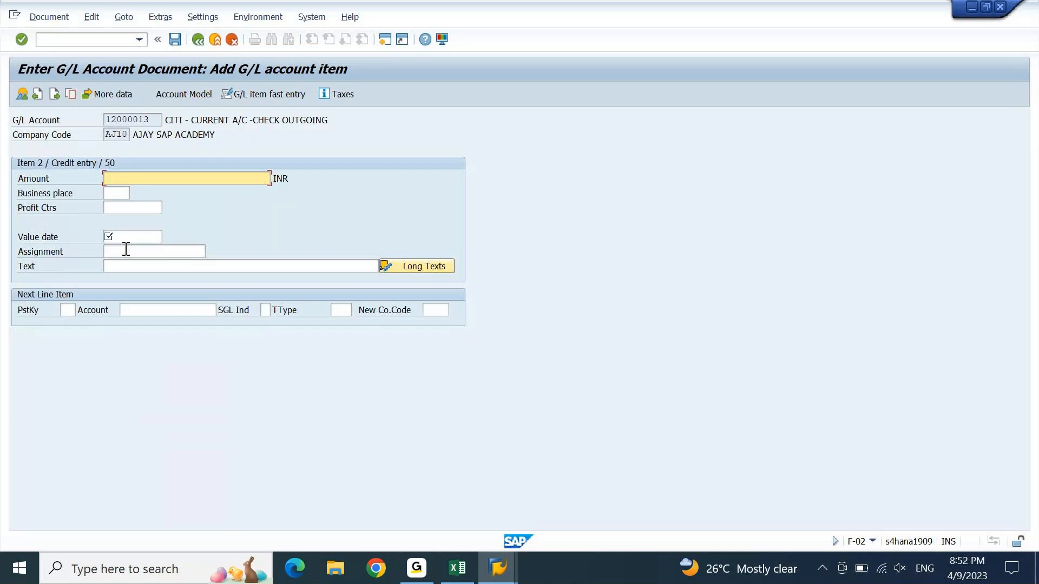
Step: Give credit item 2 amount *, value date 20.06.2023 and text '.', then simulate the document
type("*")
key("Tab")
key("Tab")
key("Tab")
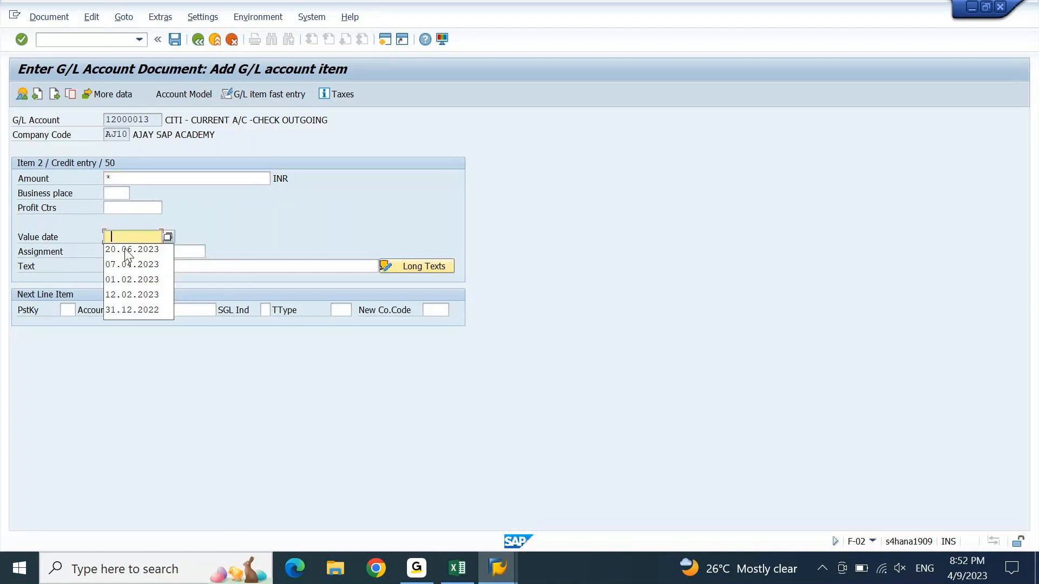
key("Down")
key("Return")
key("Return")
key("Tab")
key("Tab")
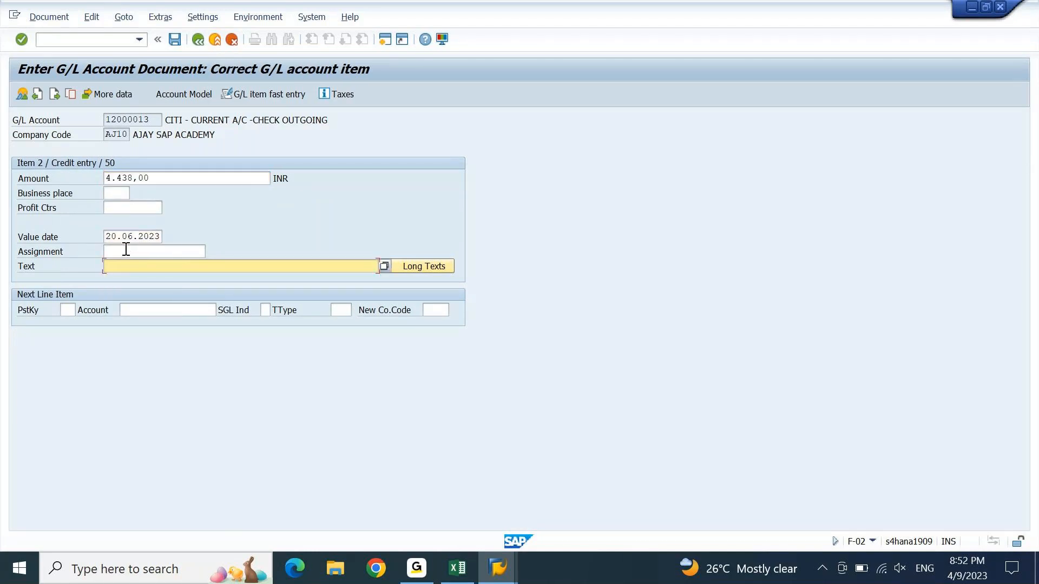
type(".")
key("Return")
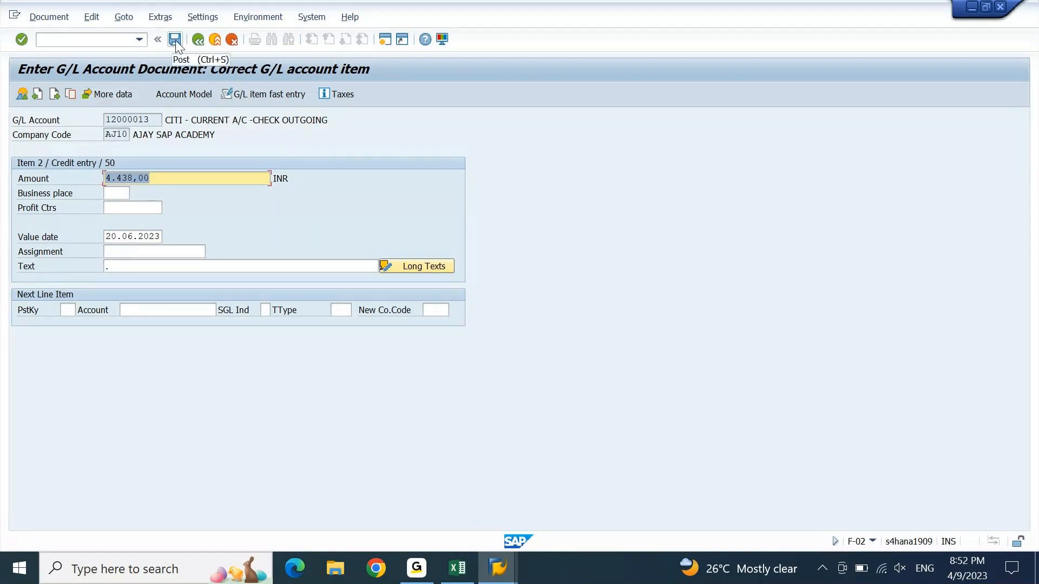
left_click(62, 17)
left_click(56, 79)
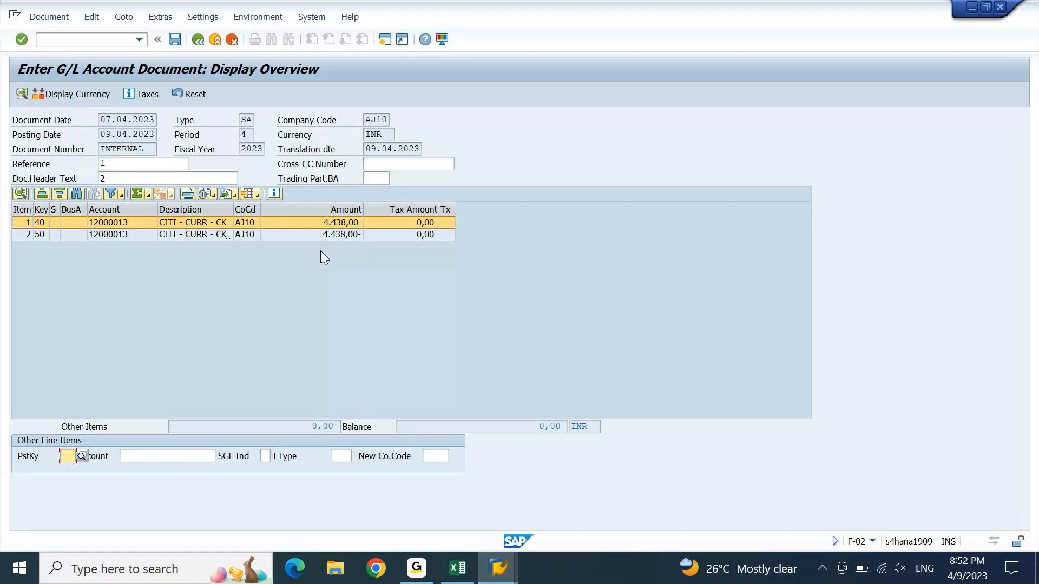
Step: Check debit item 1's 4.438,00 amount twice, then open credit item 2's detail screen
double_click(324, 222)
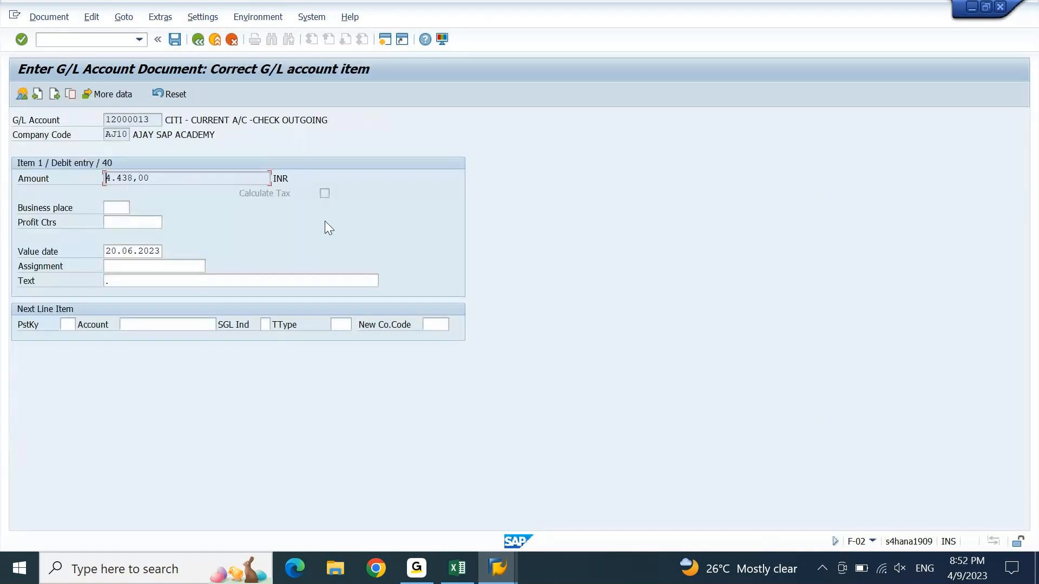
left_click_drag(152, 178, 22, 187)
left_click(195, 178)
left_click(199, 41)
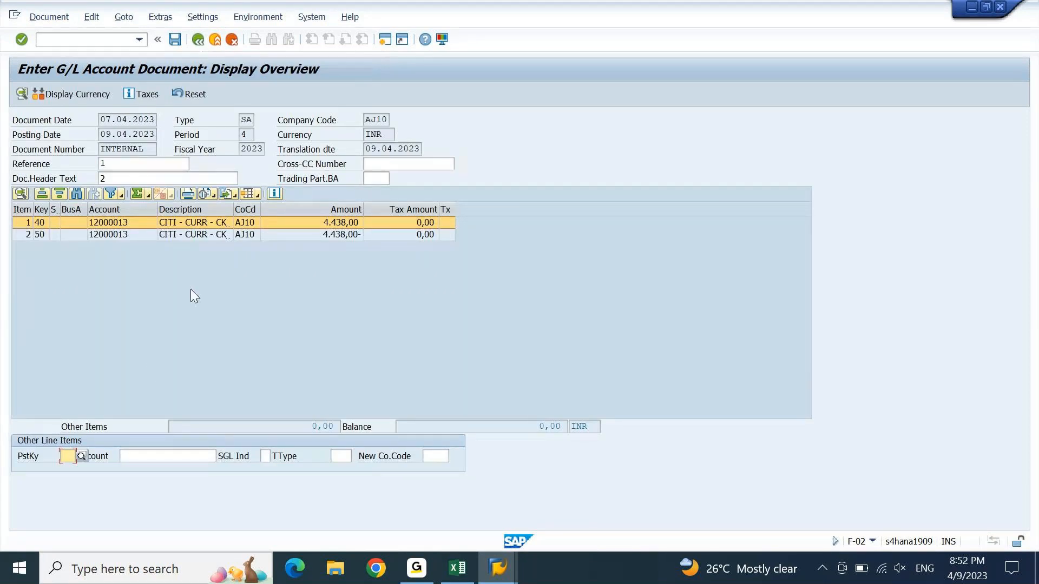
double_click(204, 219)
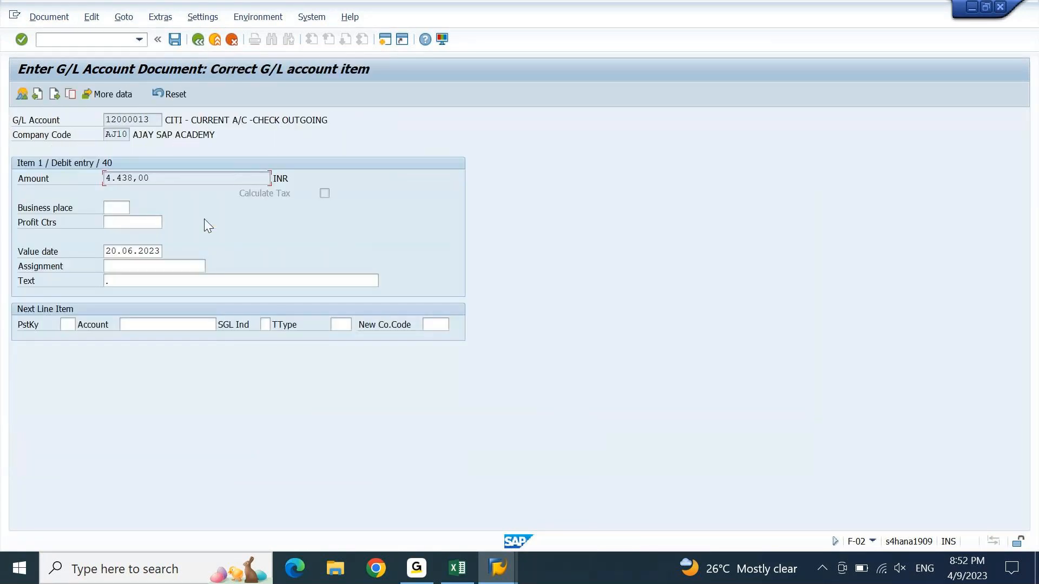
left_click(241, 181)
left_click(198, 40)
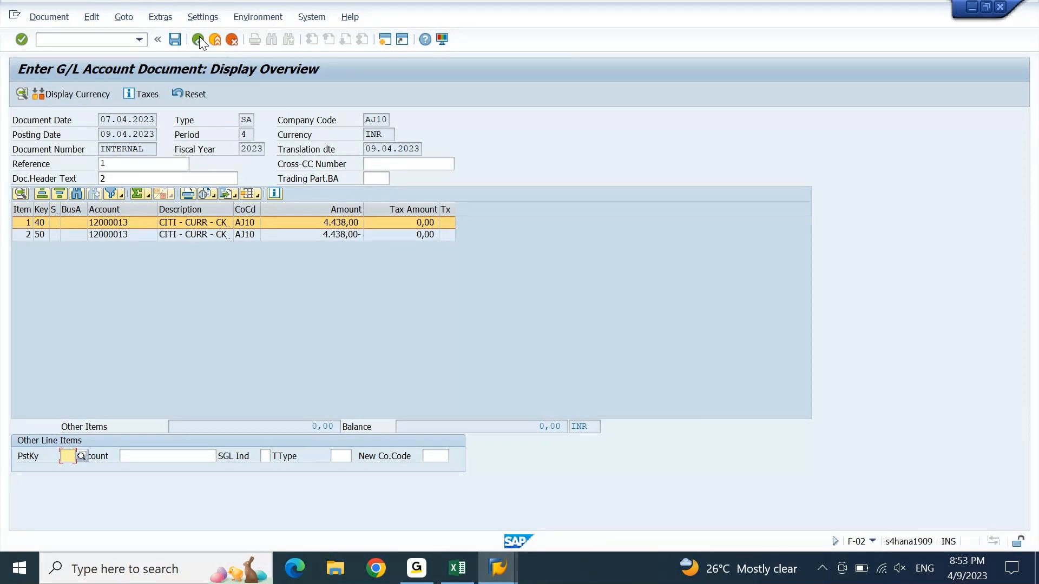
double_click(200, 235)
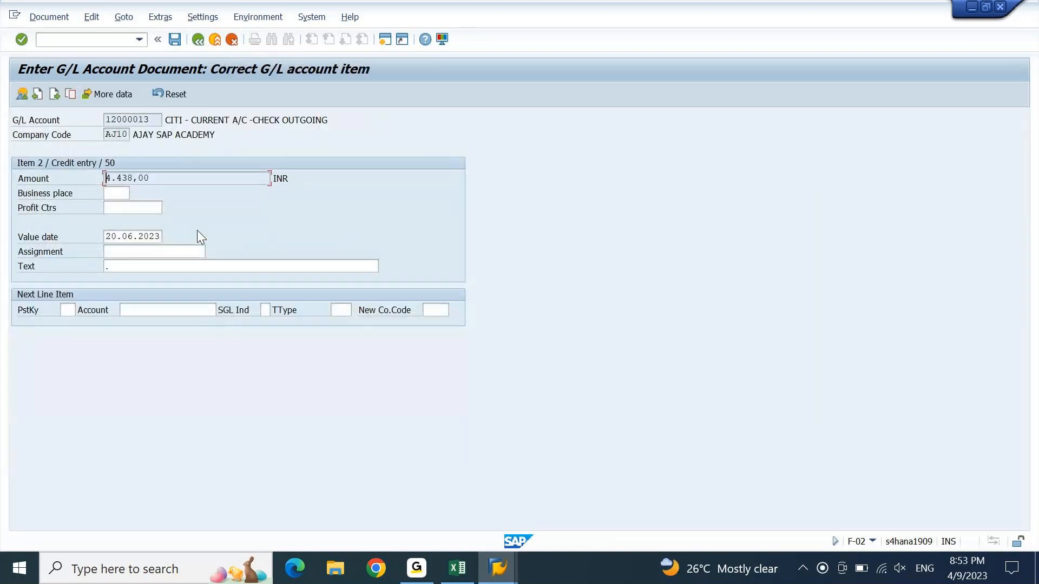
left_click_drag(155, 178, 76, 180)
Step: Reset the simulated document and reopen credit item 2's details
left_click(173, 94)
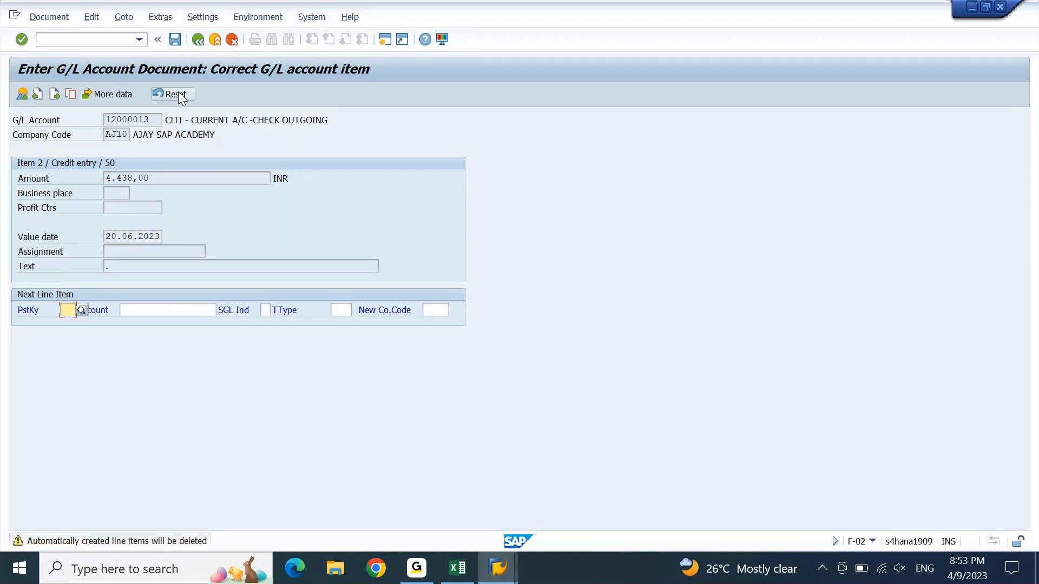
key("Return")
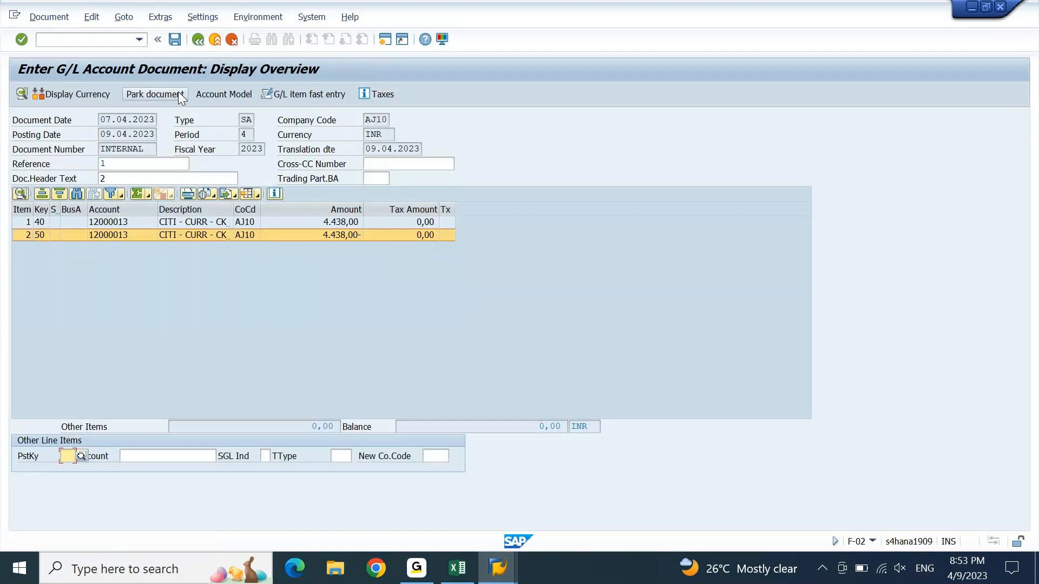
double_click(212, 234)
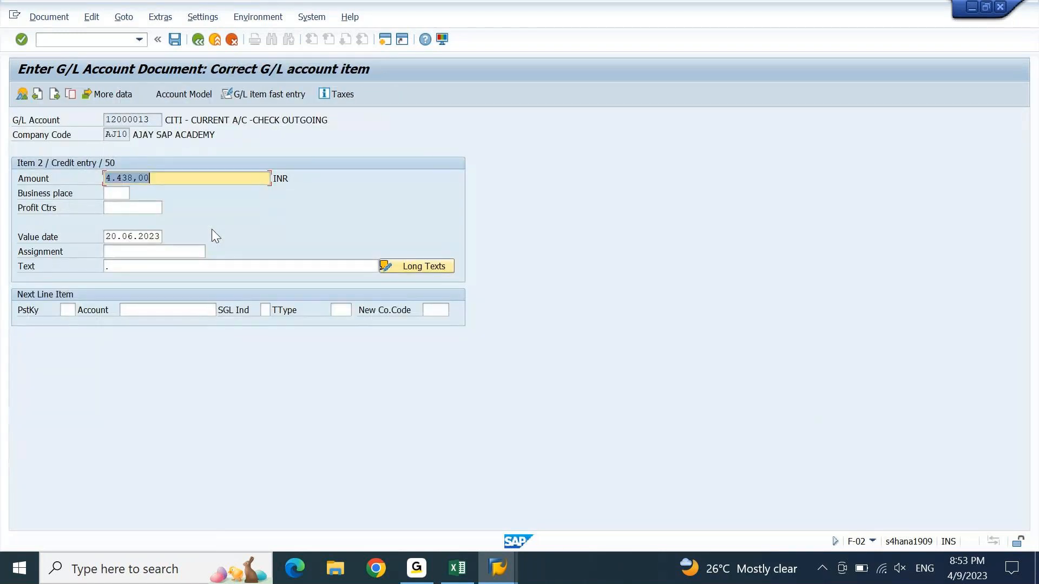
key("Tab")
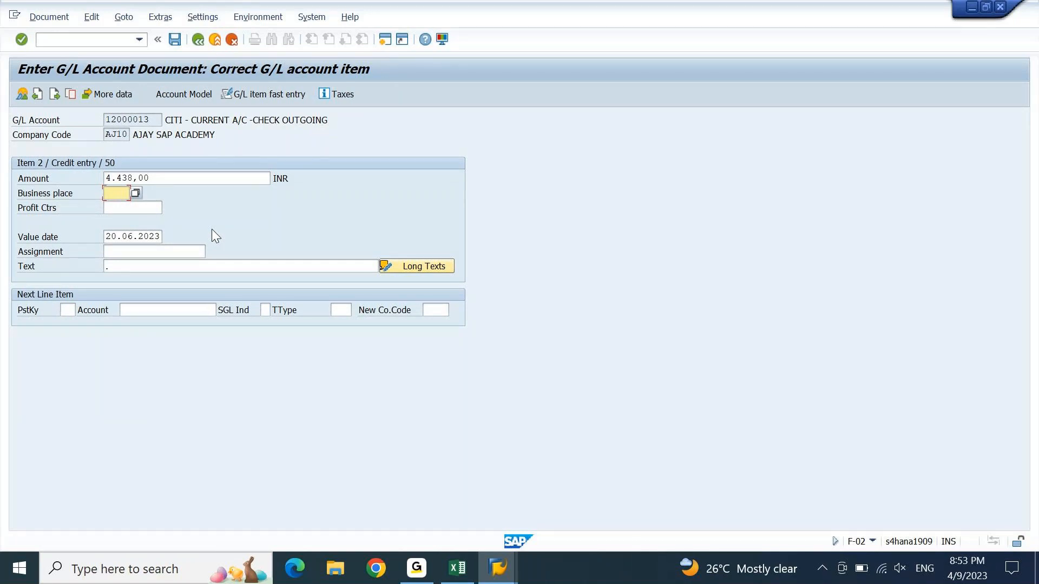
Step: Simulate the document again and review debit item 1 before returning to the overview
left_click(61, 17)
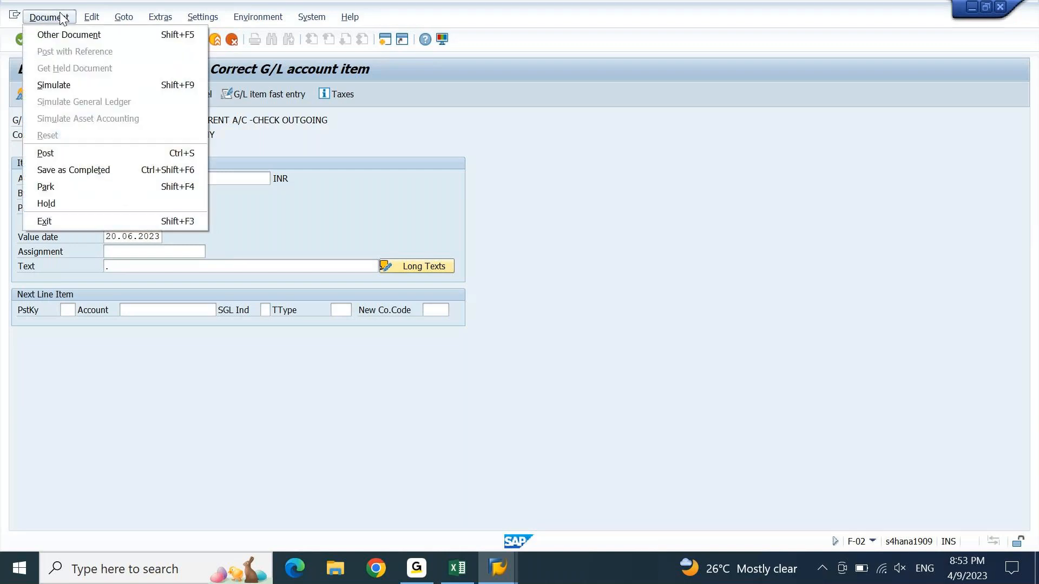
left_click(53, 78)
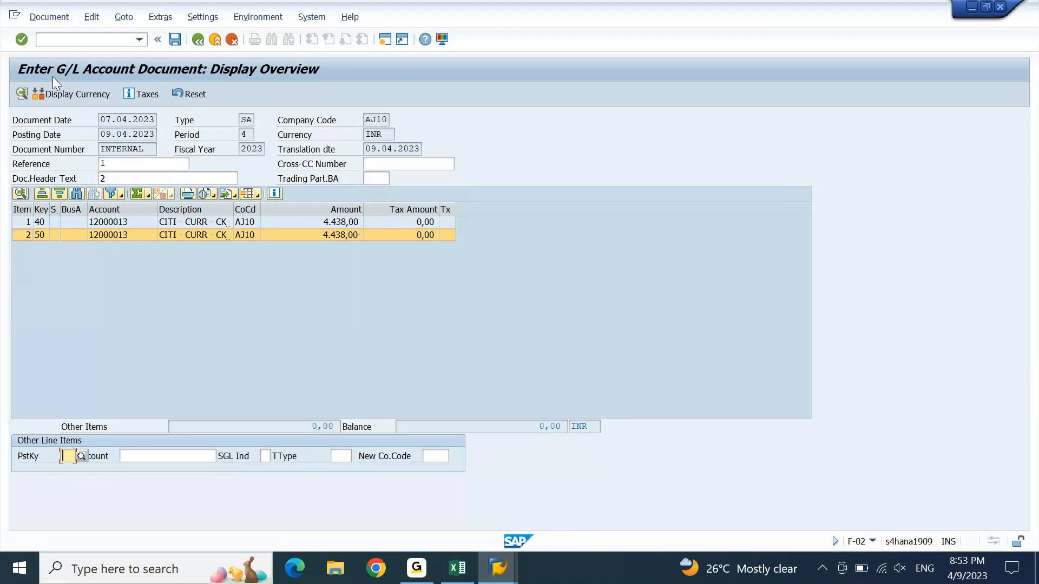
double_click(131, 227)
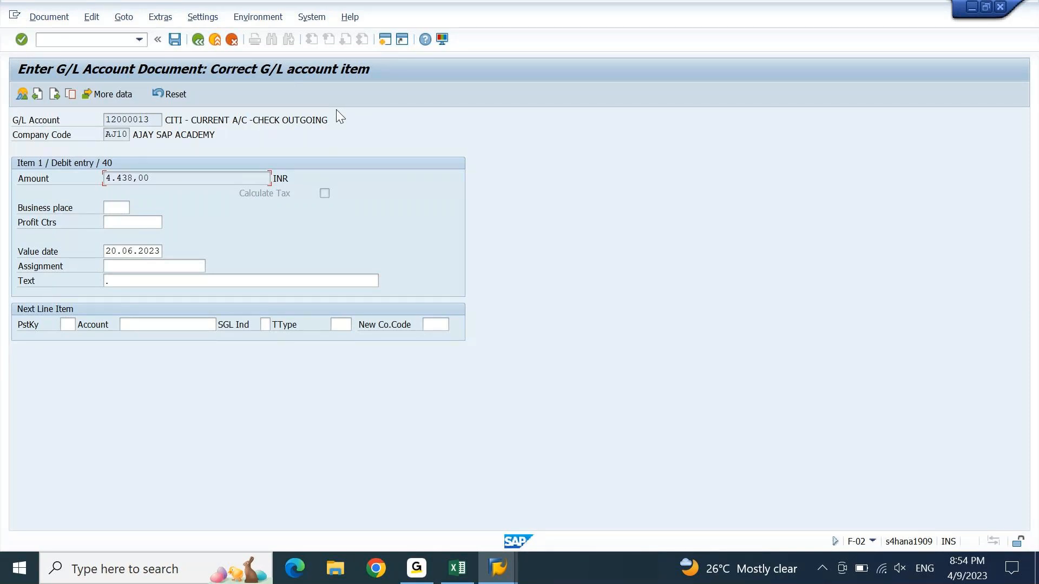
left_click(202, 39)
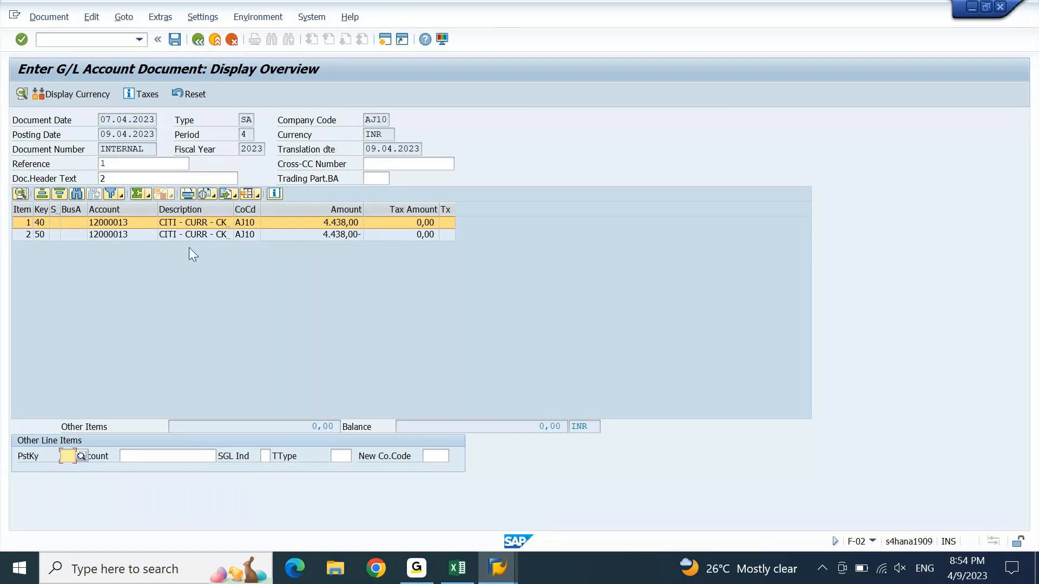
Step: Exit the overview with F3 and confirm discarding the unposted document
key("F3")
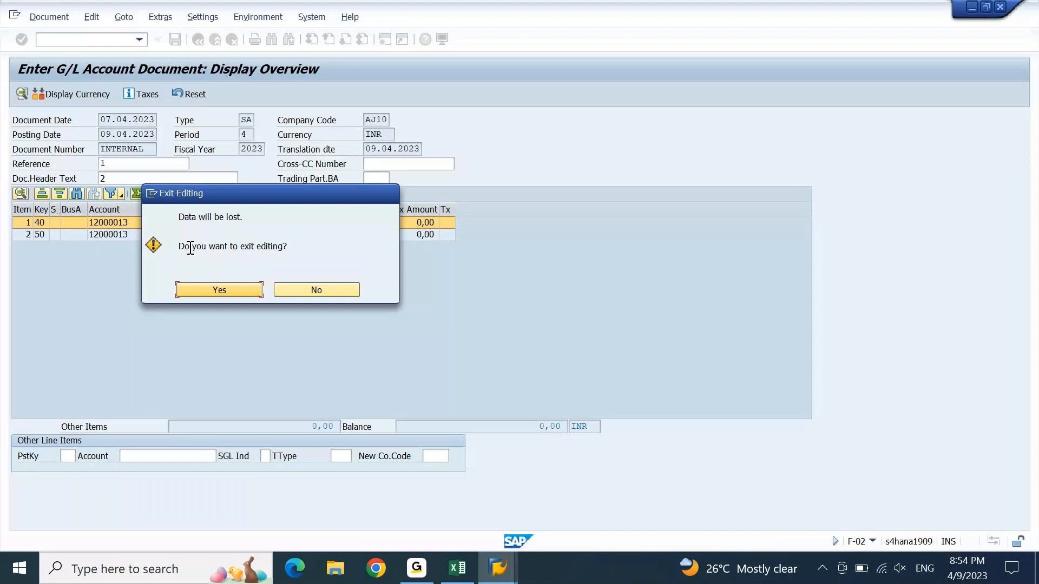
key("Return")
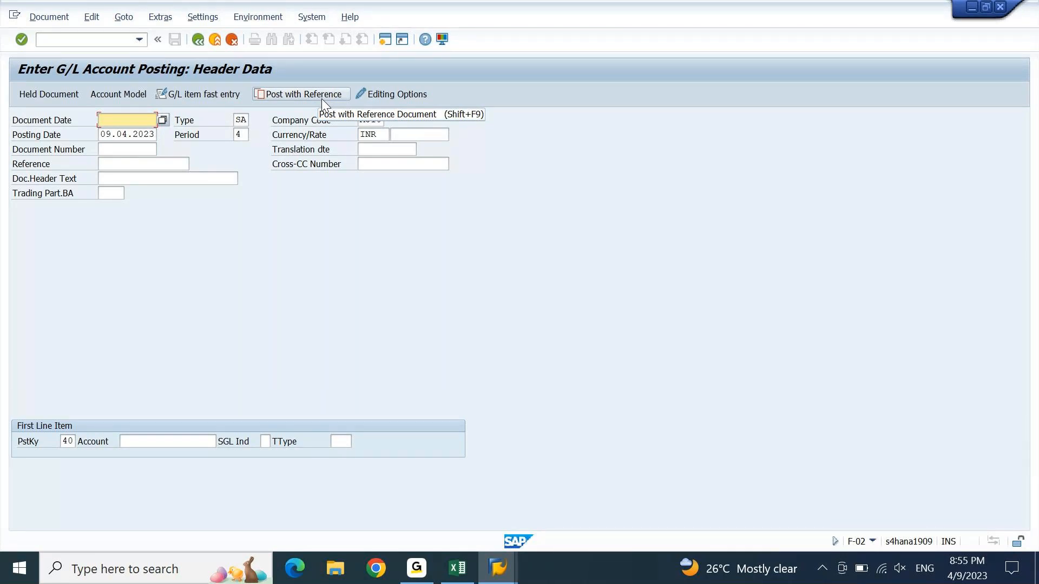
left_click(456, 571)
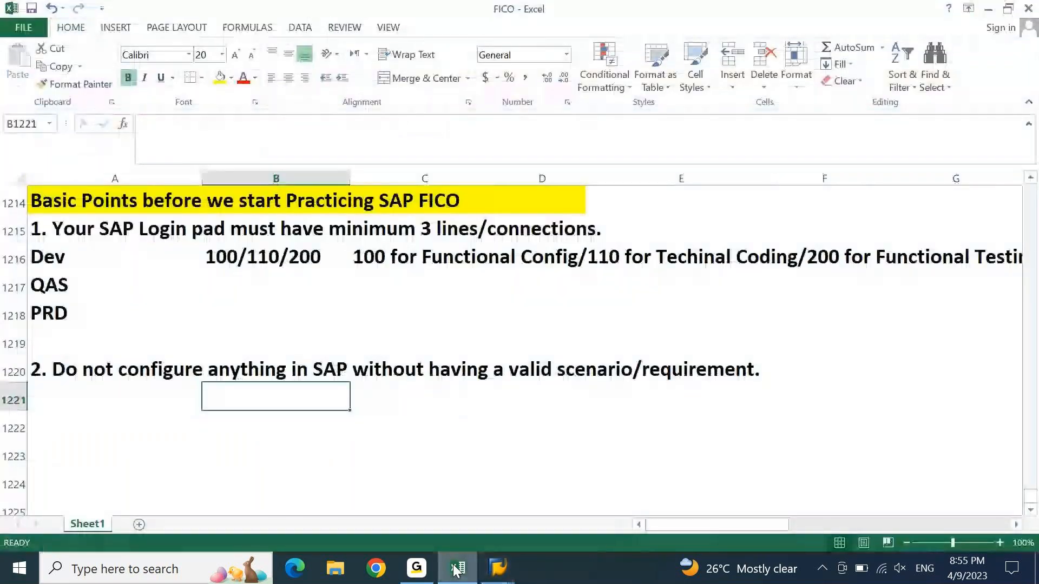
left_click(474, 454)
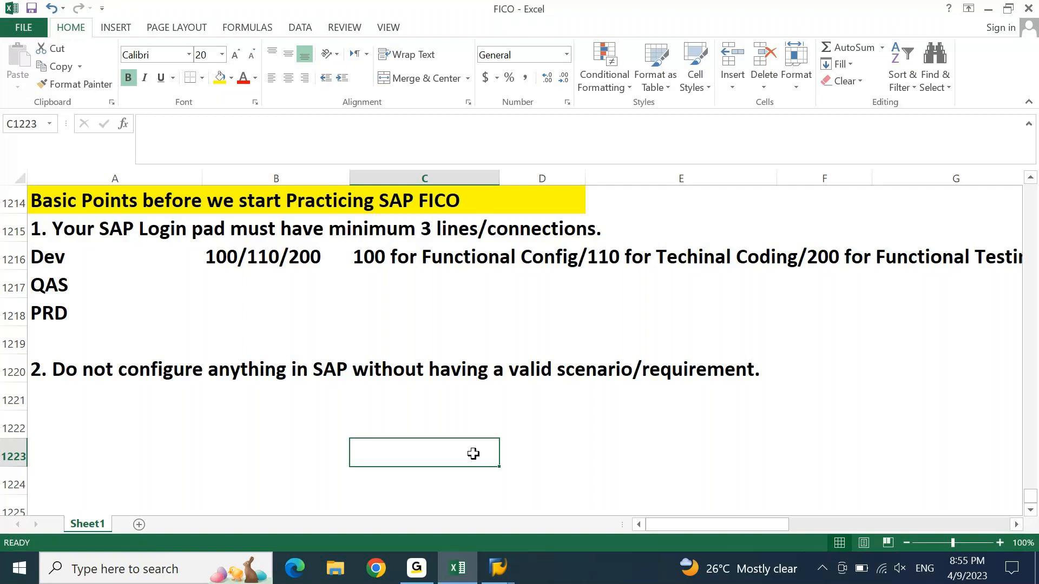
mouse_move(498, 569)
left_click(534, 533)
left_click(48, 17)
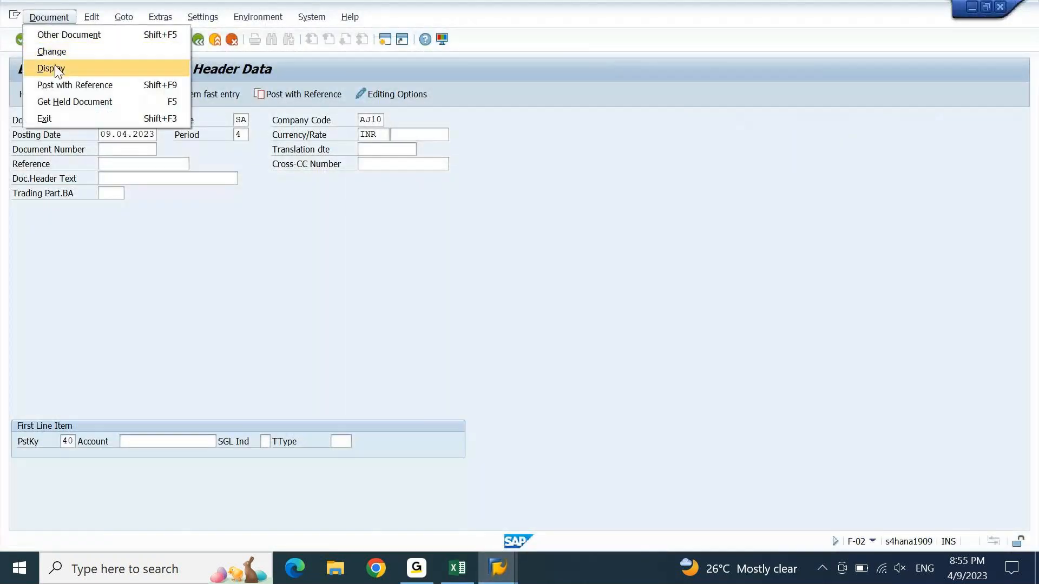
Step: Open Display Document (FB03) for company code AJ10 and bring up its Document List selection
left_click(56, 71)
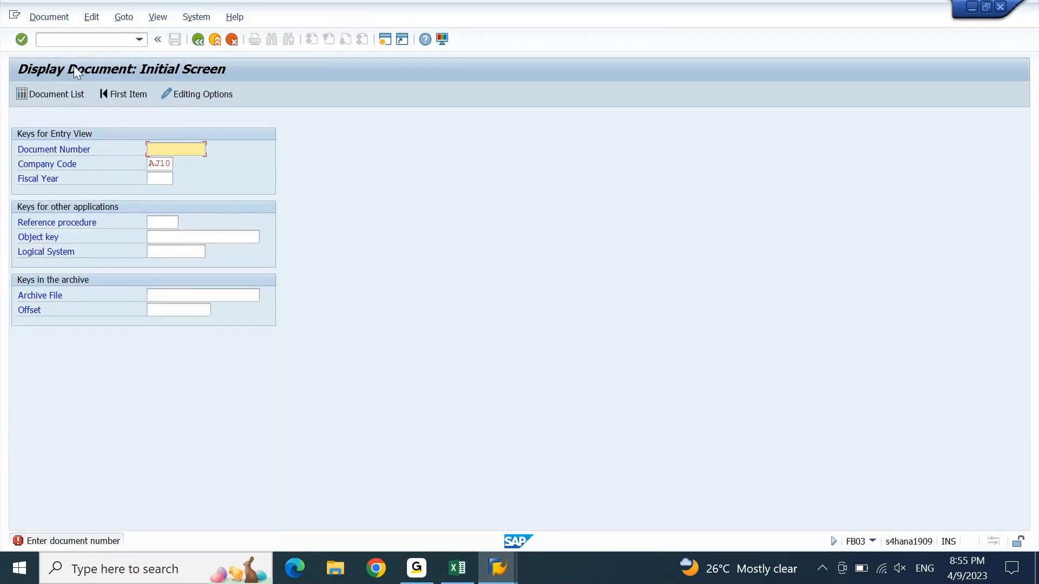
left_click(160, 167)
left_click(157, 182)
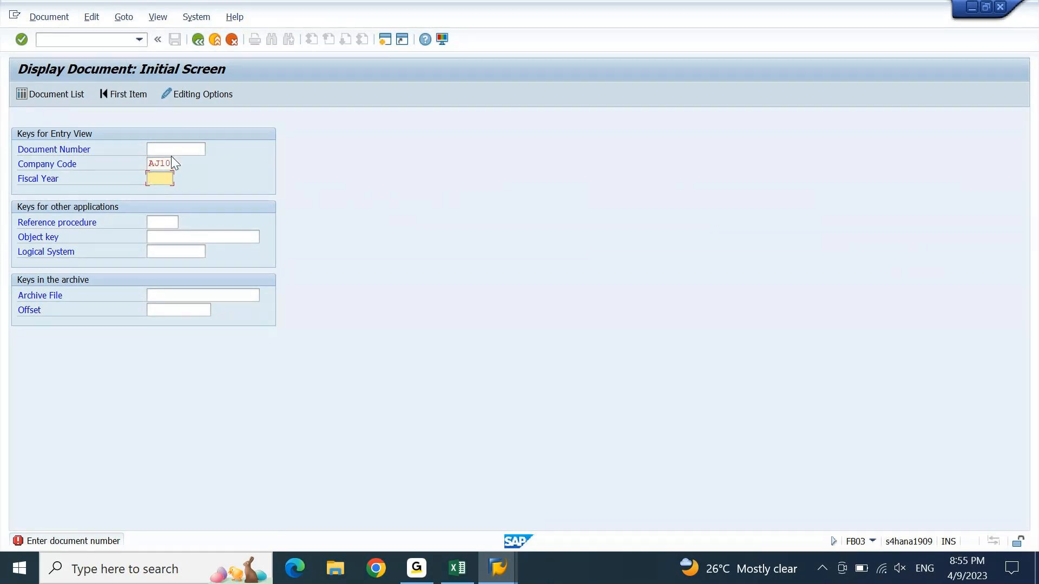
left_click(173, 150)
left_click(164, 163)
left_click(160, 178)
left_click(64, 98)
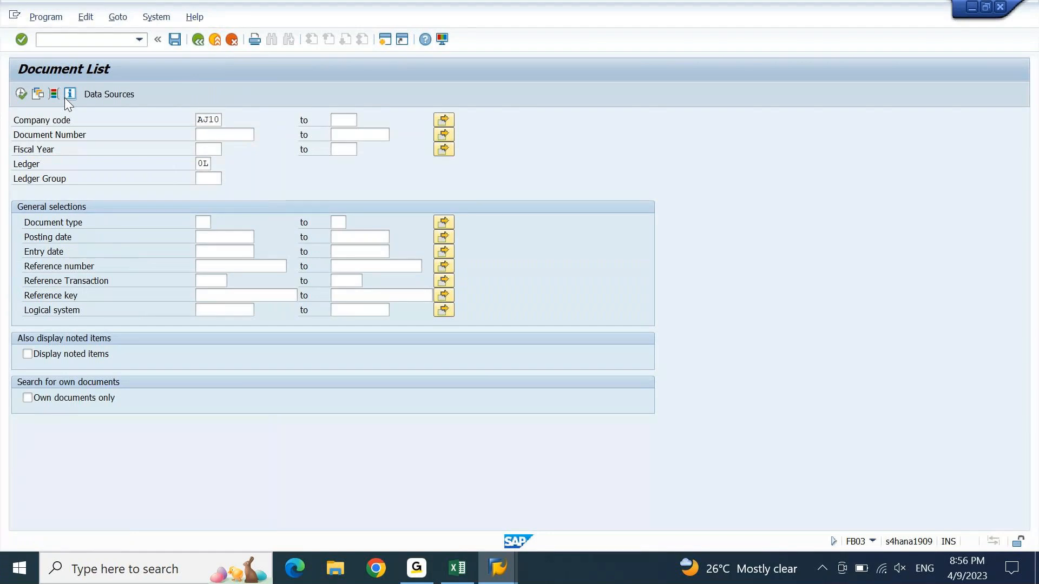
key("F8")
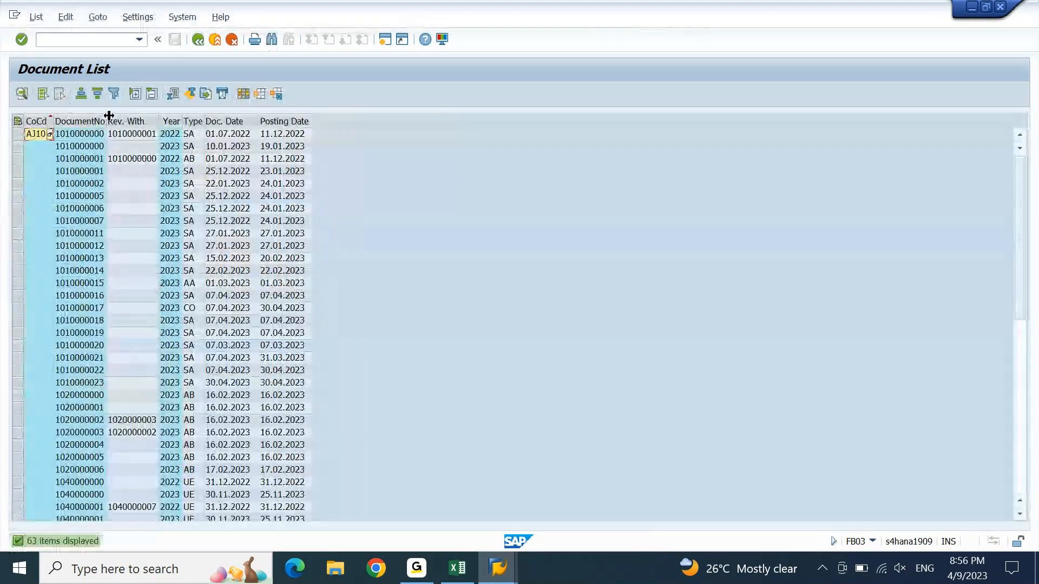
double_click(229, 136)
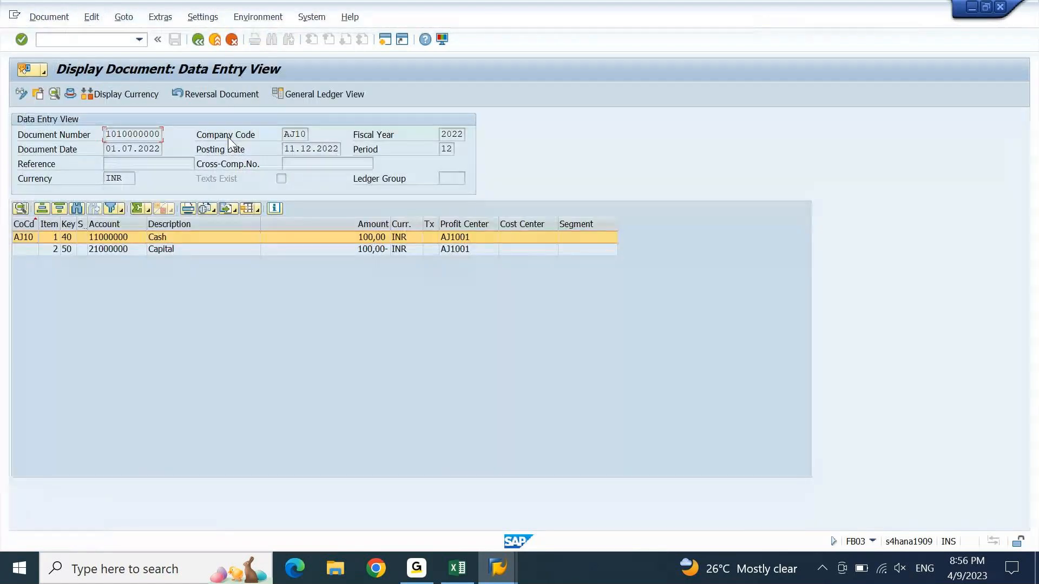
left_click(70, 94)
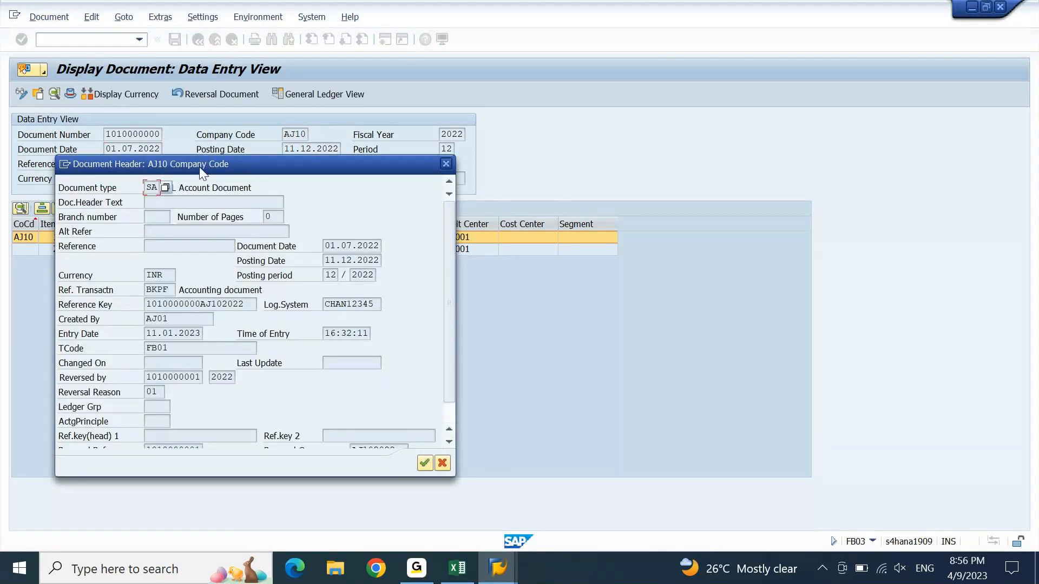
Step: Move the header dialog aside and select the document number and AJ10 parts of the Reference Key
left_click_drag(199, 167, 570, 129)
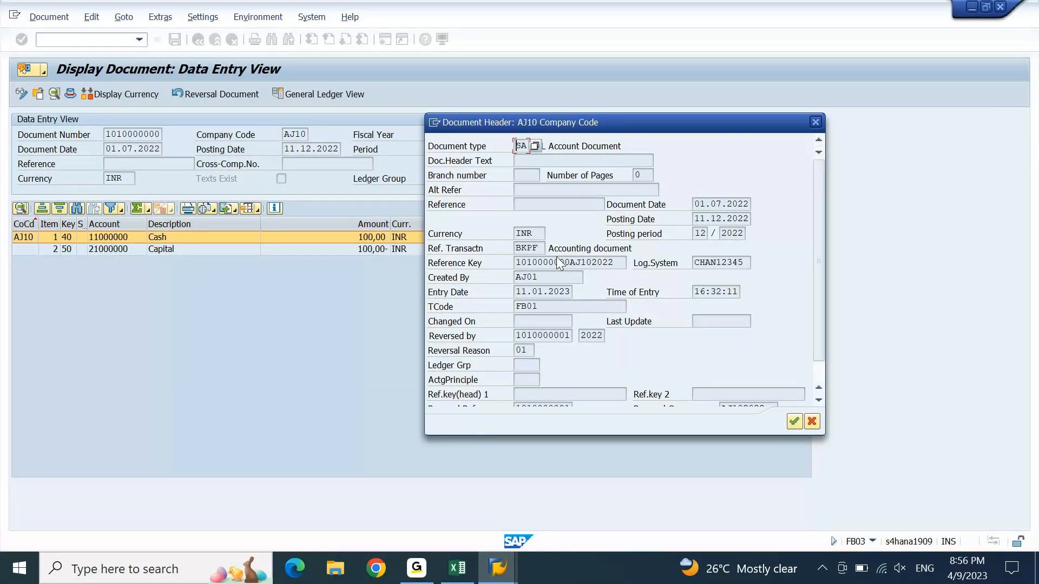
left_click_drag(573, 263, 468, 273)
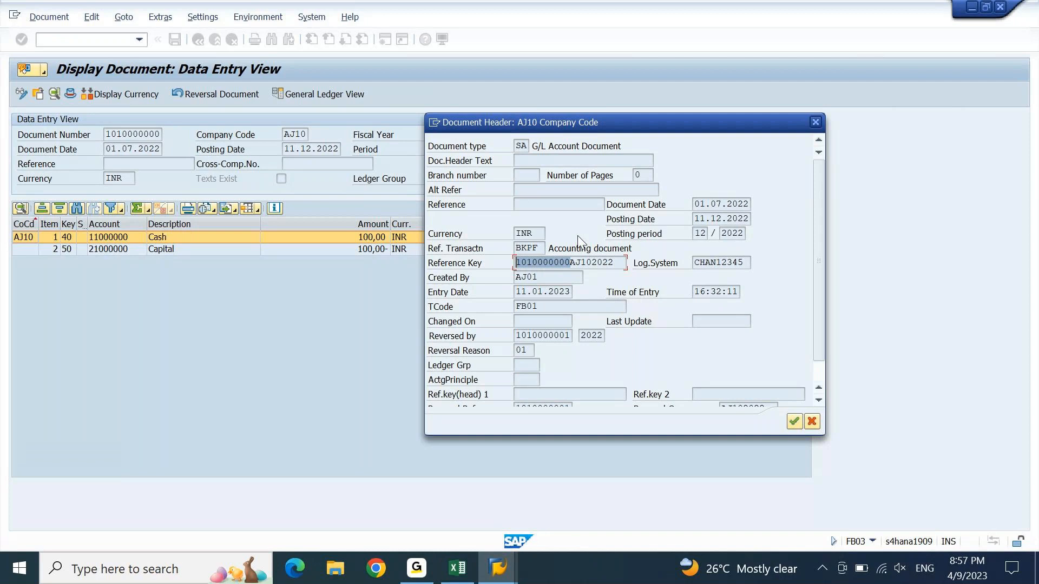
left_click_drag(570, 263, 581, 262)
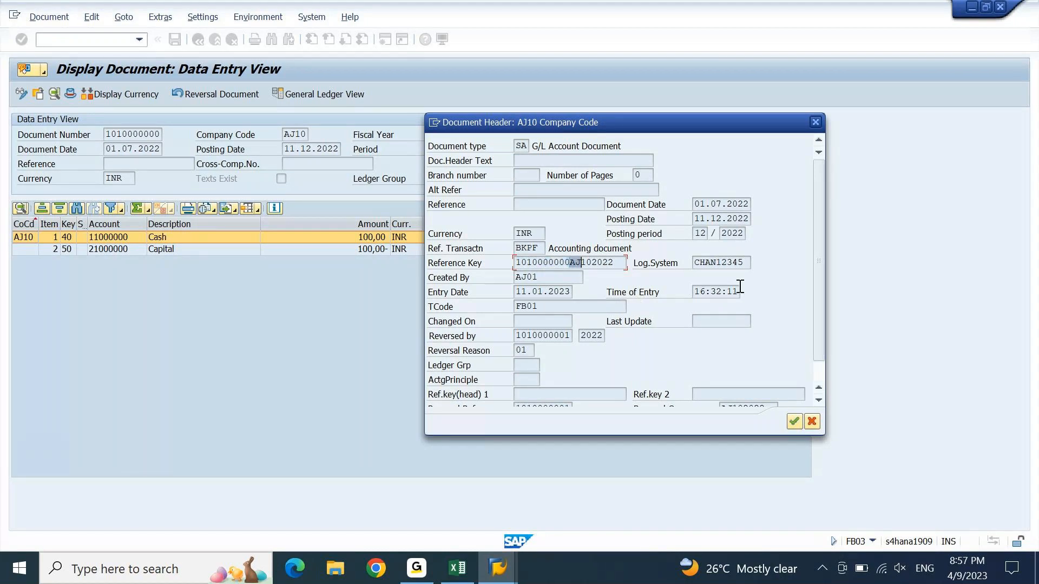
key("shift+Right")
key("shift+Right")
left_click_drag(674, 123, 796, 160)
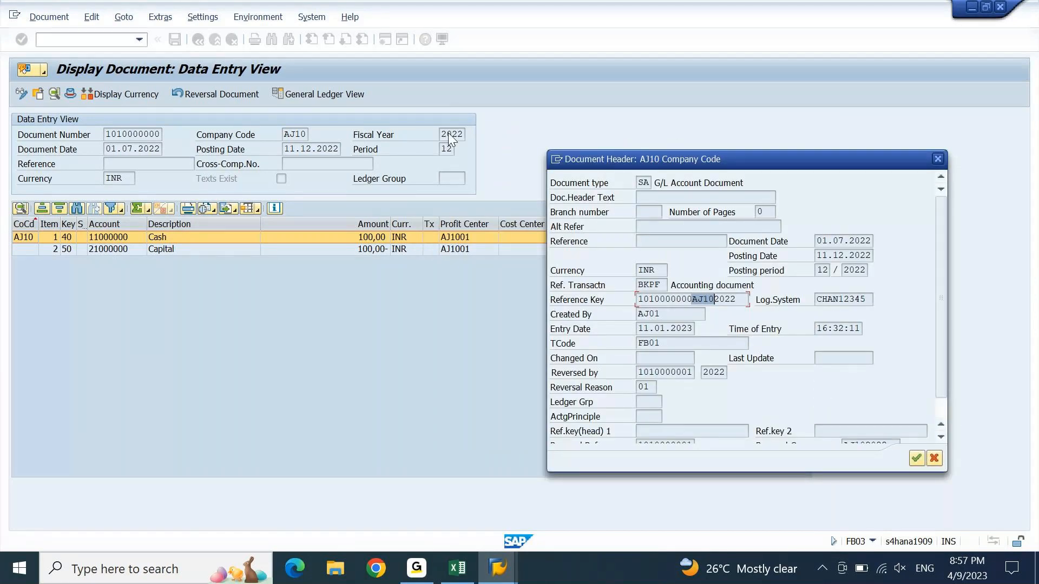
key("Right")
key("shift+End")
left_click(642, 302)
left_click_drag(643, 301, 739, 303)
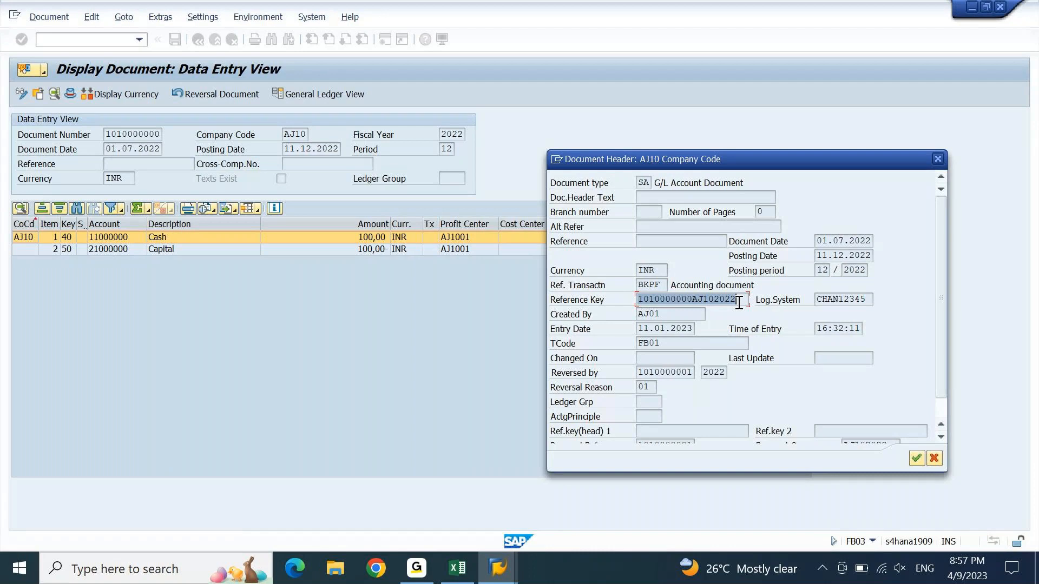
key("Escape")
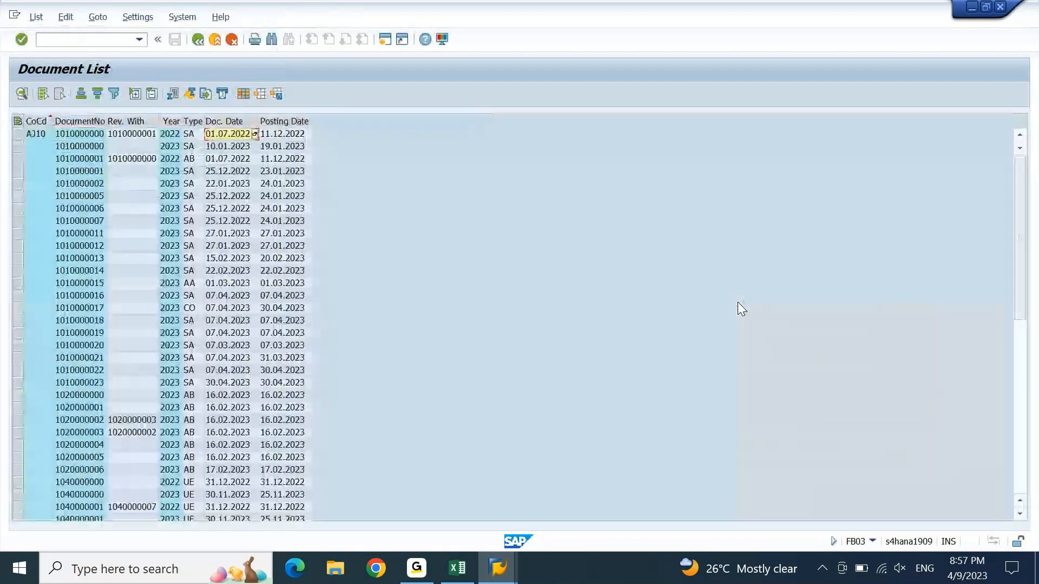
key("Escape")
key("Escape")
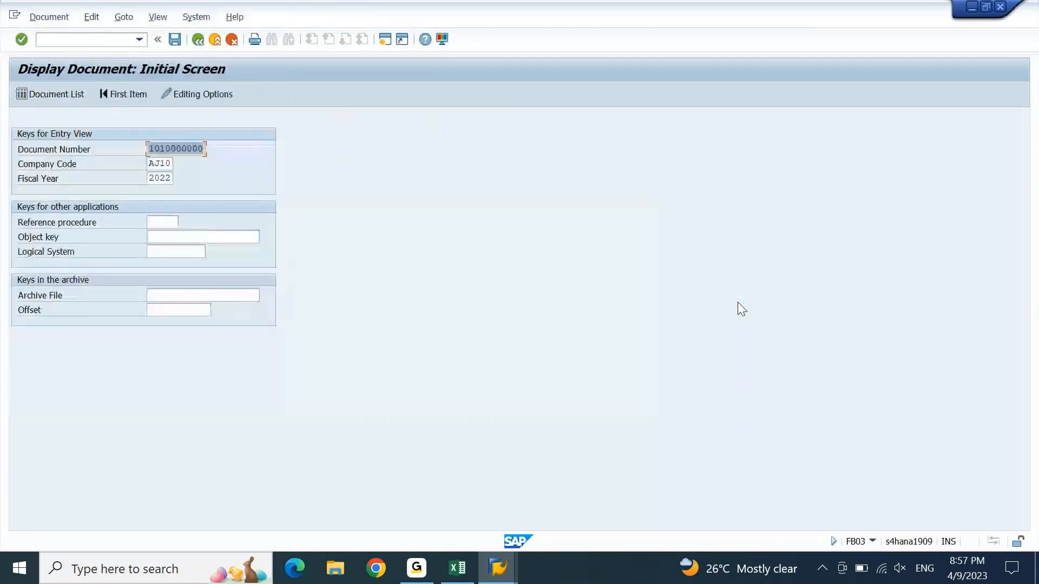
key("Tab")
key("Tab")
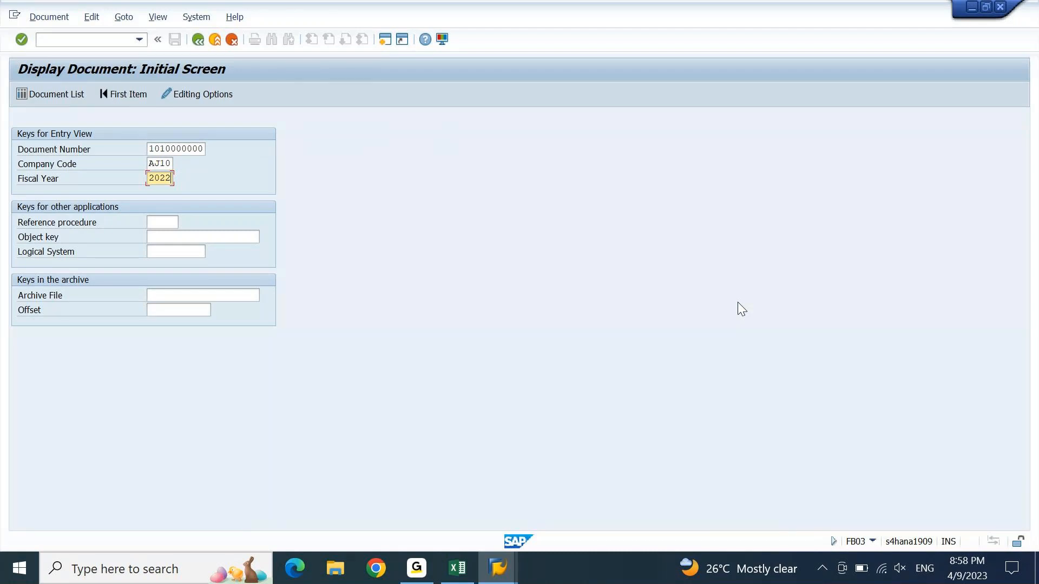
key("Return")
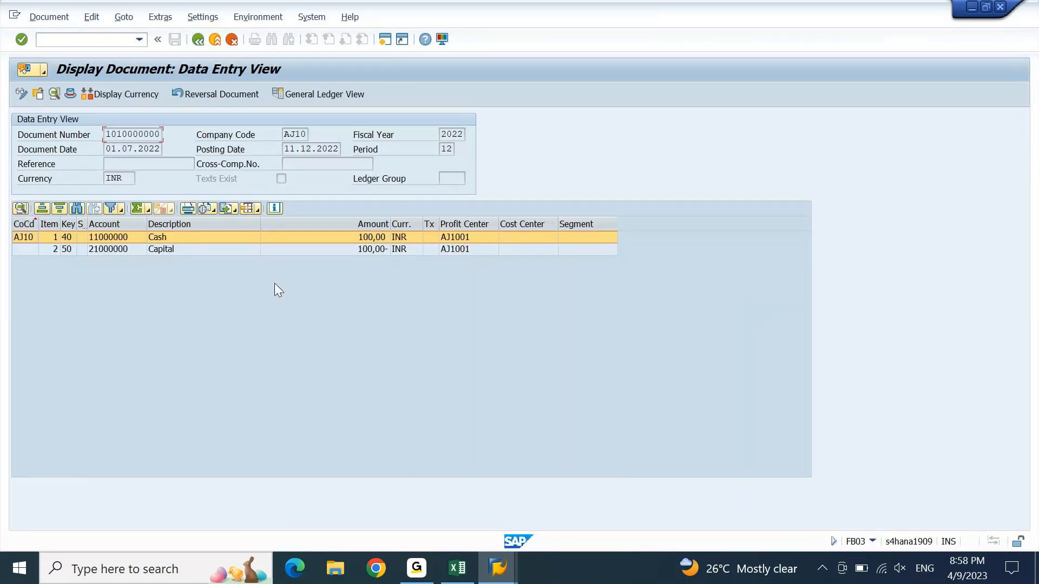
left_click(171, 163)
left_click(69, 94)
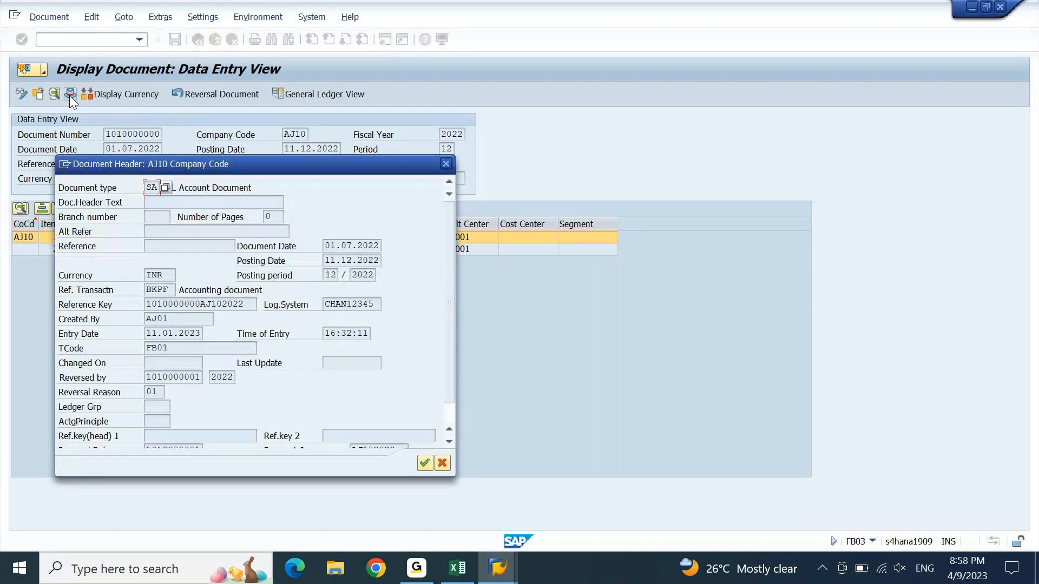
left_click_drag(407, 164, 740, 73)
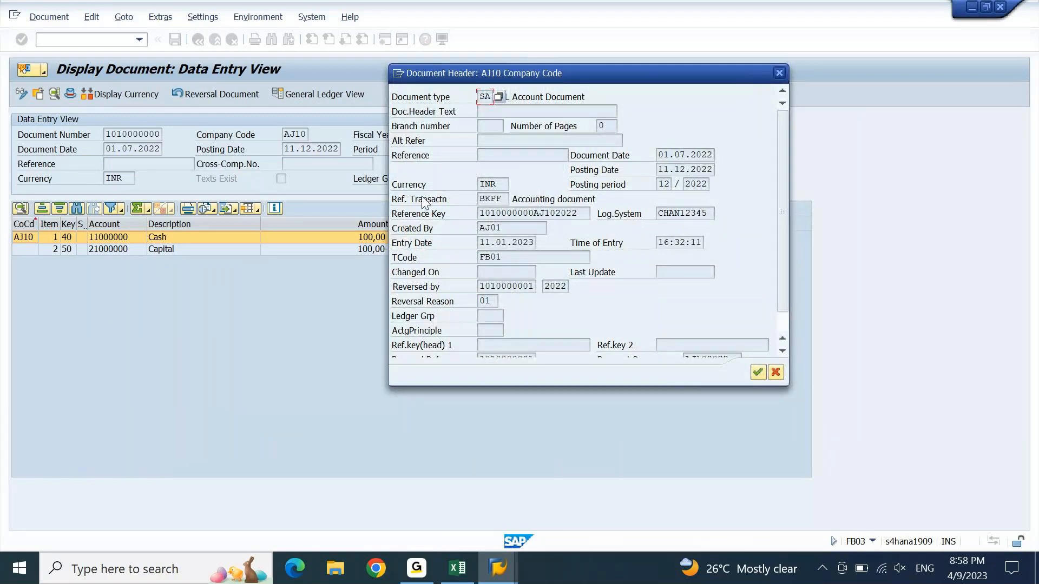
left_click(405, 216)
left_click(780, 73)
left_click(41, 164)
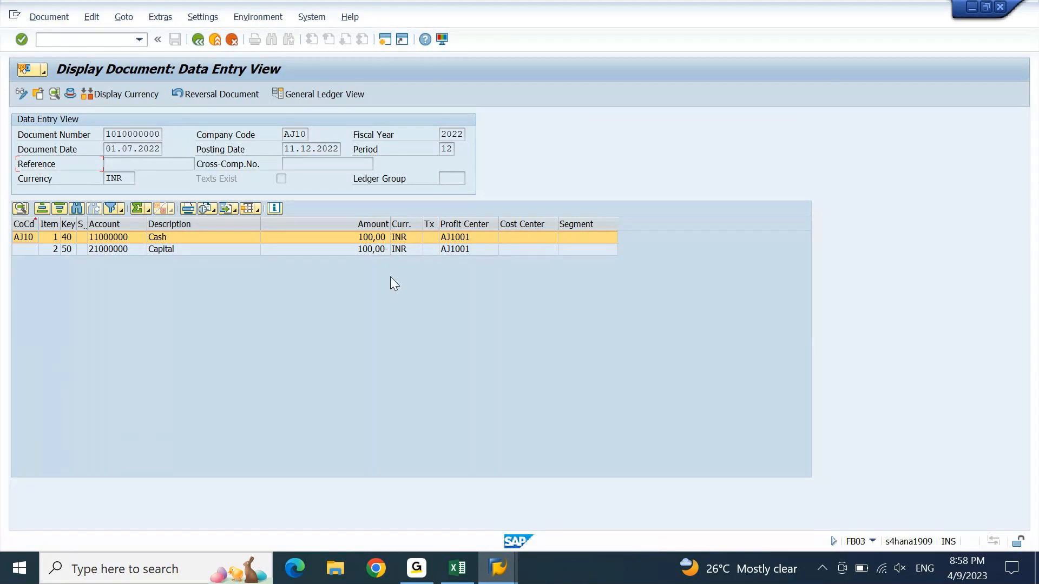
left_click(161, 164)
Step: Switch to the FICO notes workbook in Excel
left_click(462, 574)
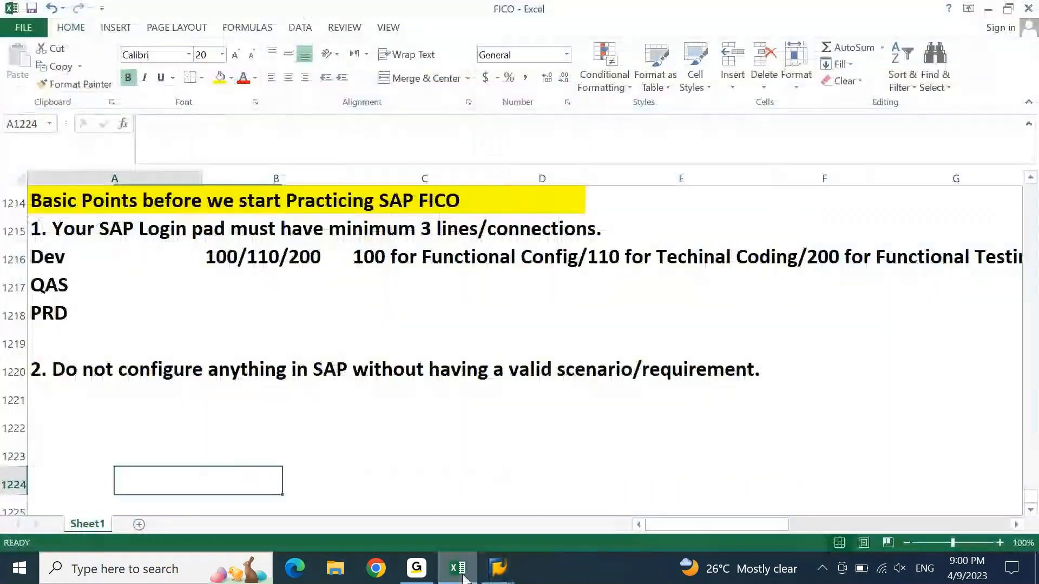
Step: Enter 'Reference:' in A1223 and 'Rent for H.O Mar-23' in B1223
key("Up")
key("Right")
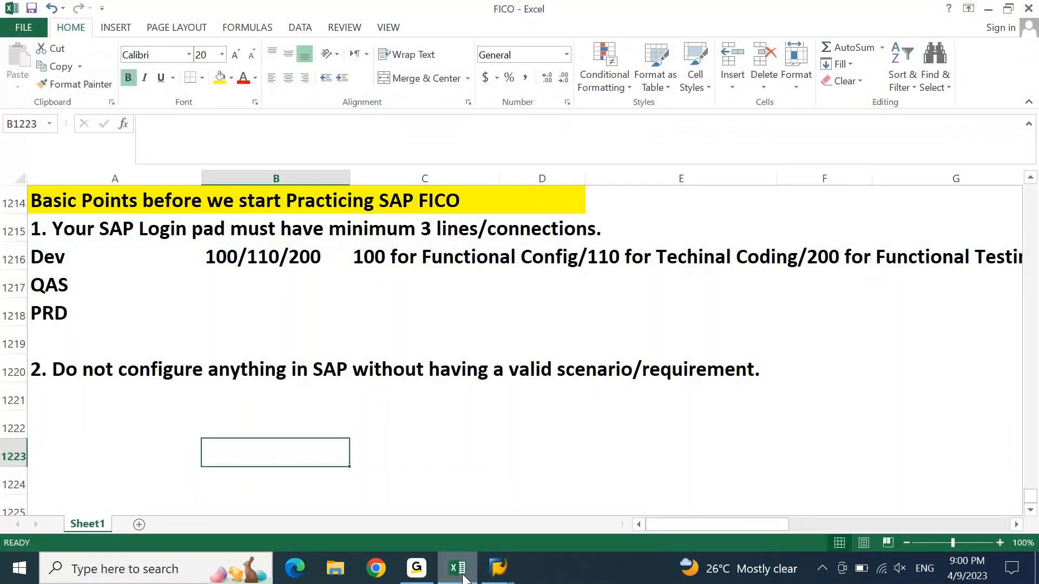
type("Rent")
key("Return")
key("Down")
key("Down")
key("Down")
key("Down")
key("Down")
key("Up")
key("Up")
key("Up")
key("Up")
key("Up")
key("Up")
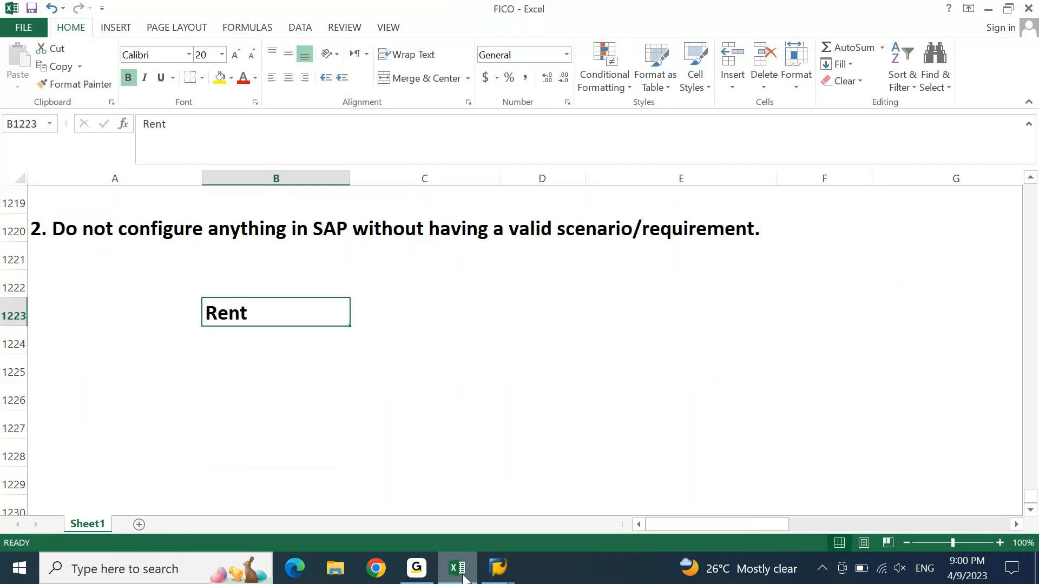
key("Left")
type("Ref:")
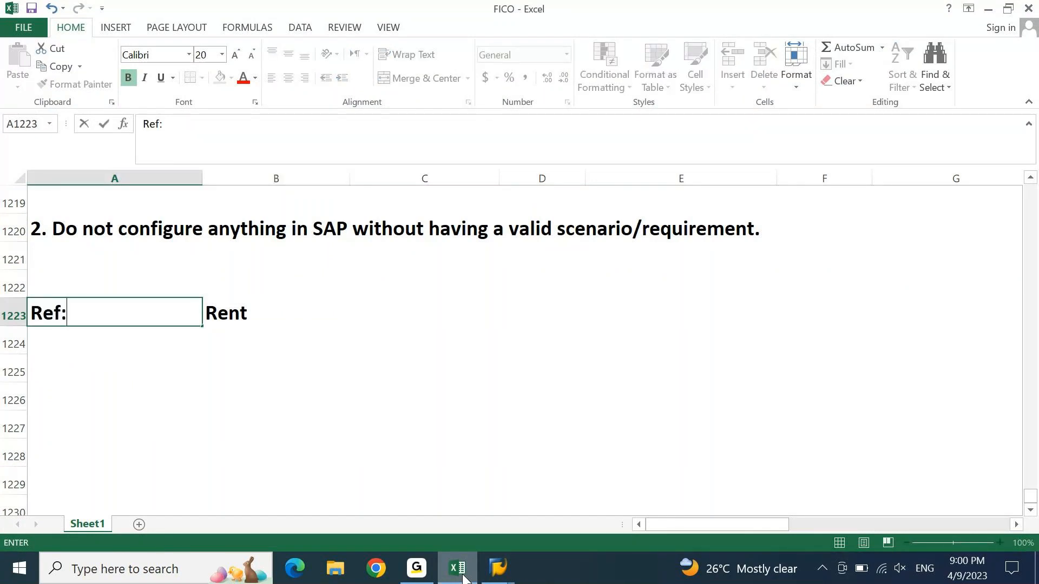
key("BackSpace")
type("erence:")
key("Right")
key("F2")
type("for ")
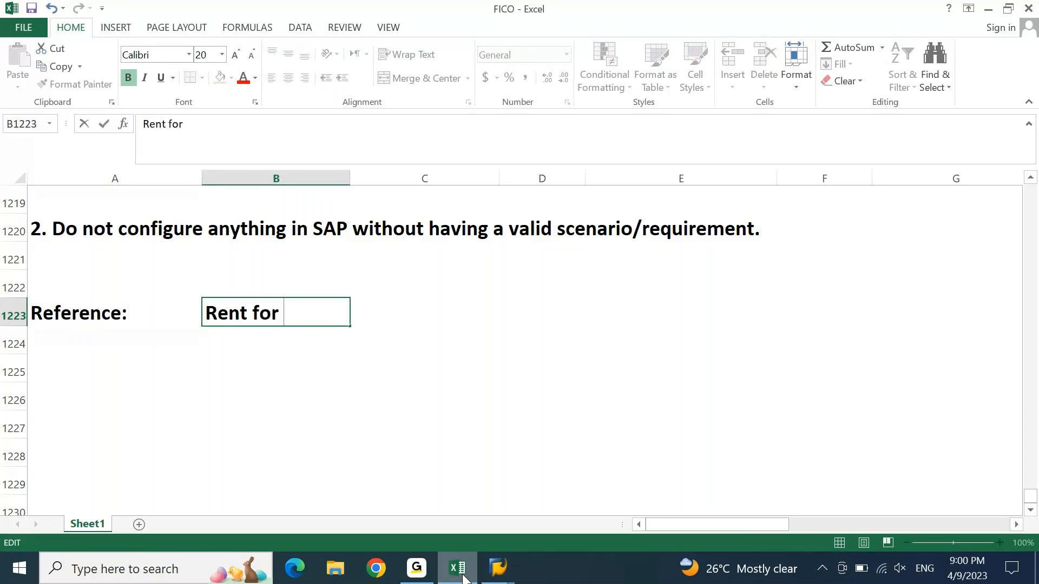
type("H/")
key("BackSpace")
type(".O")
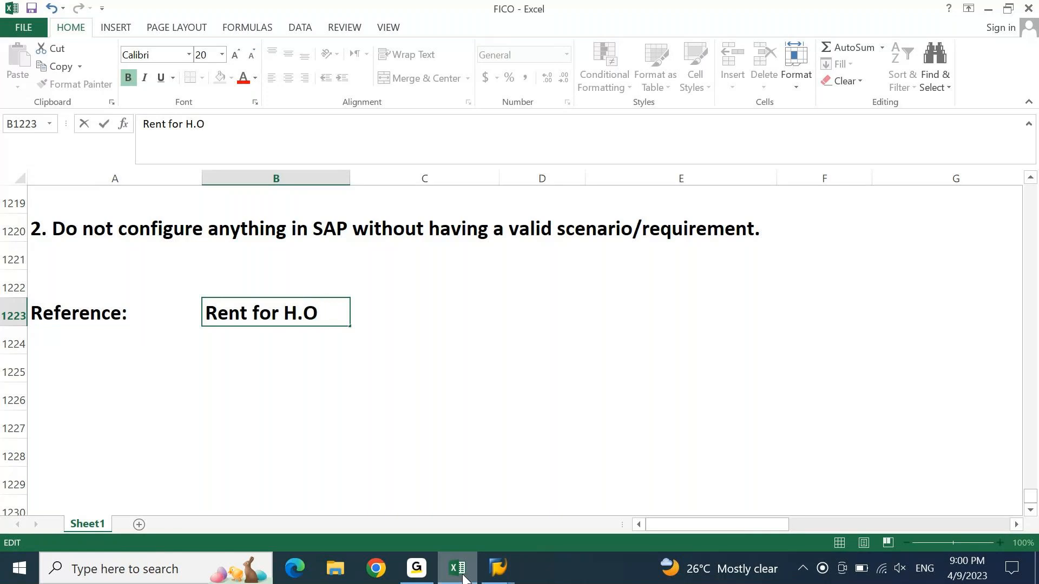
type(" MAr-23")
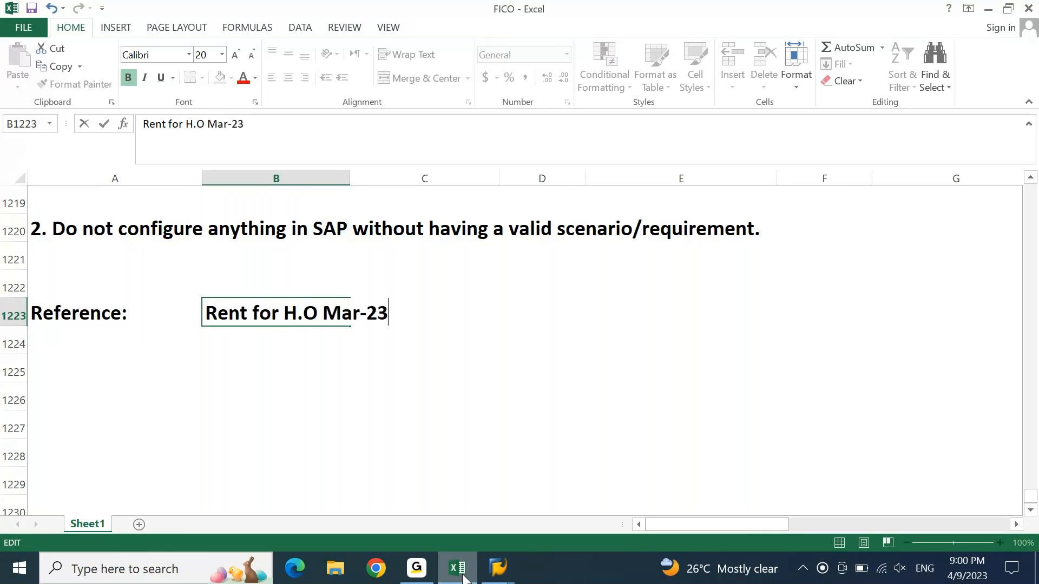
key("Return")
Step: Copy both entries down to row 1224 and change the month to 'Rent for H.O Apr-23'
key("ctrl+d")
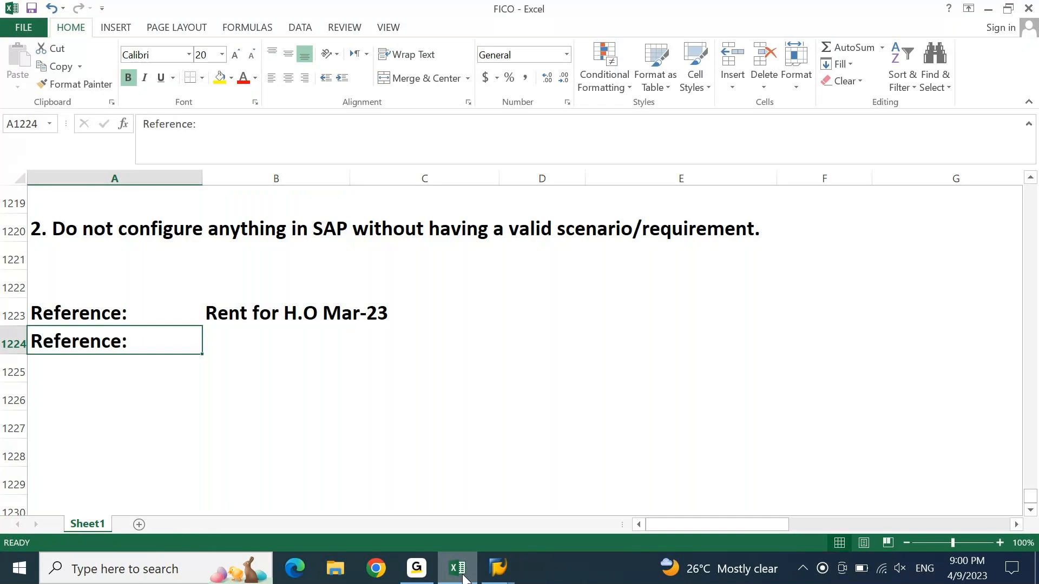
key("Tab")
key("ctrl+d")
key("F2")
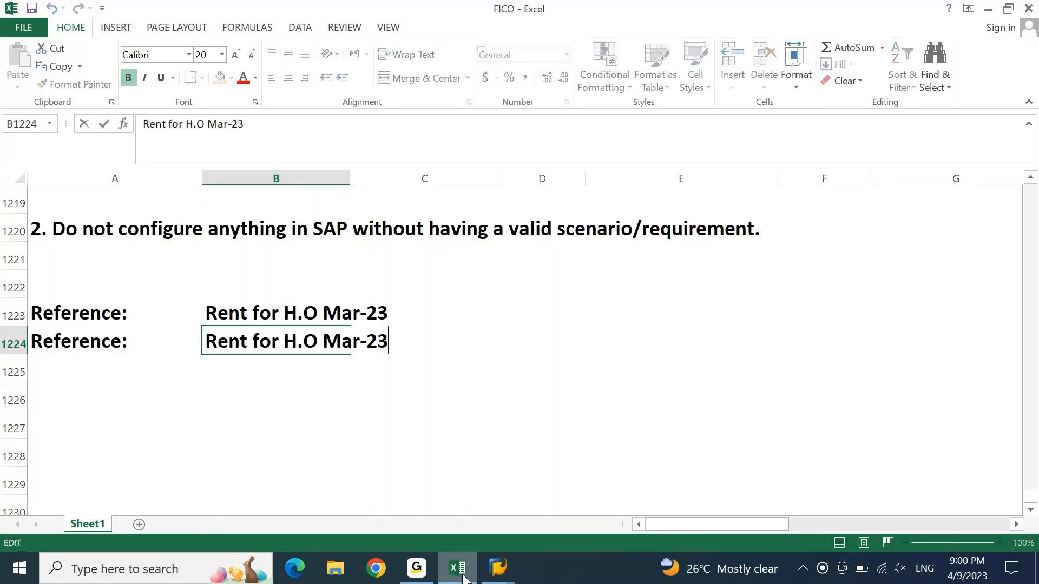
key("Left")
key("Left")
key("Left")
key("shift+Left")
key("shift+Left")
key("shift+Left")
key("shift+Left")
key("shift+Right")
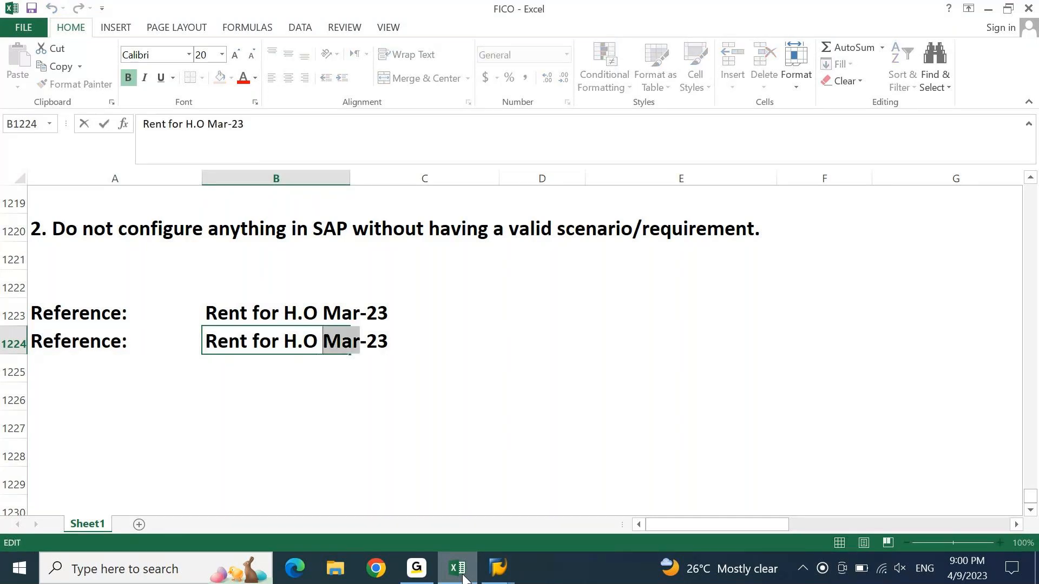
type("Apr")
key("Return")
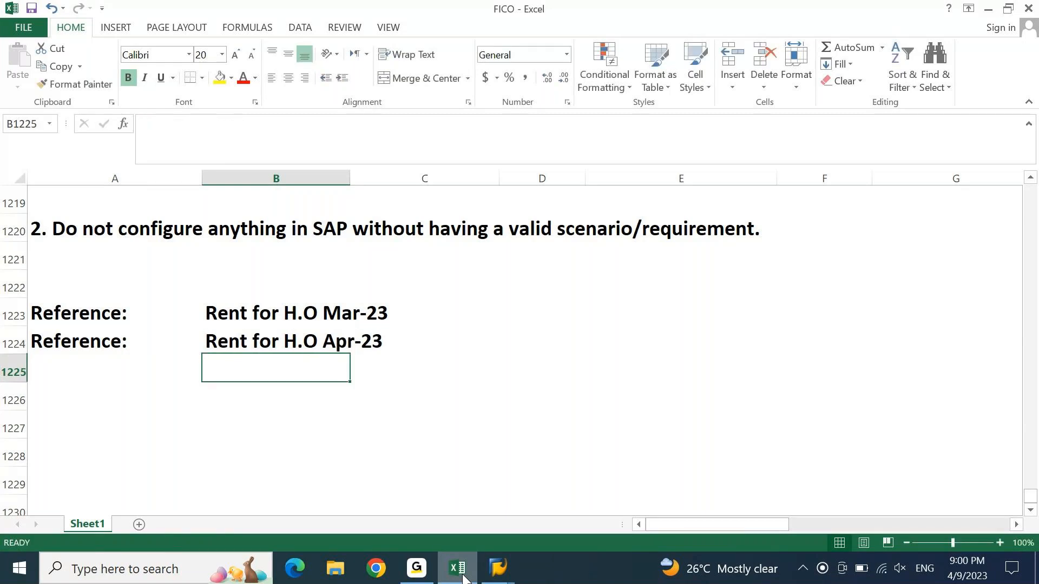
key("Down")
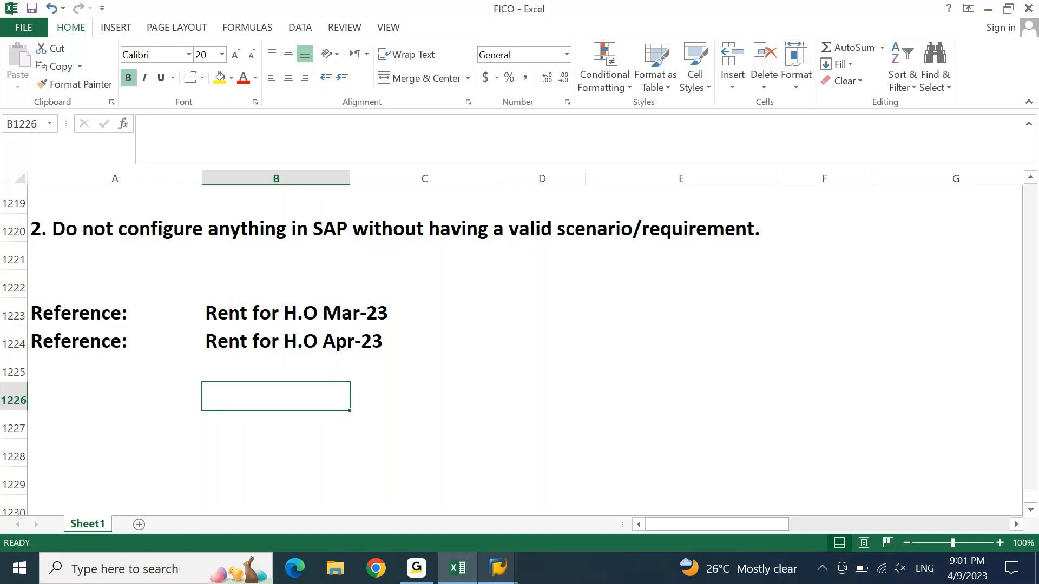
Step: Select the blank row 1221 beneath the row 1220 note and delete it
key("Left")
key("Up")
key("Up")
key("Up")
key("Up")
key("Up")
key("Up")
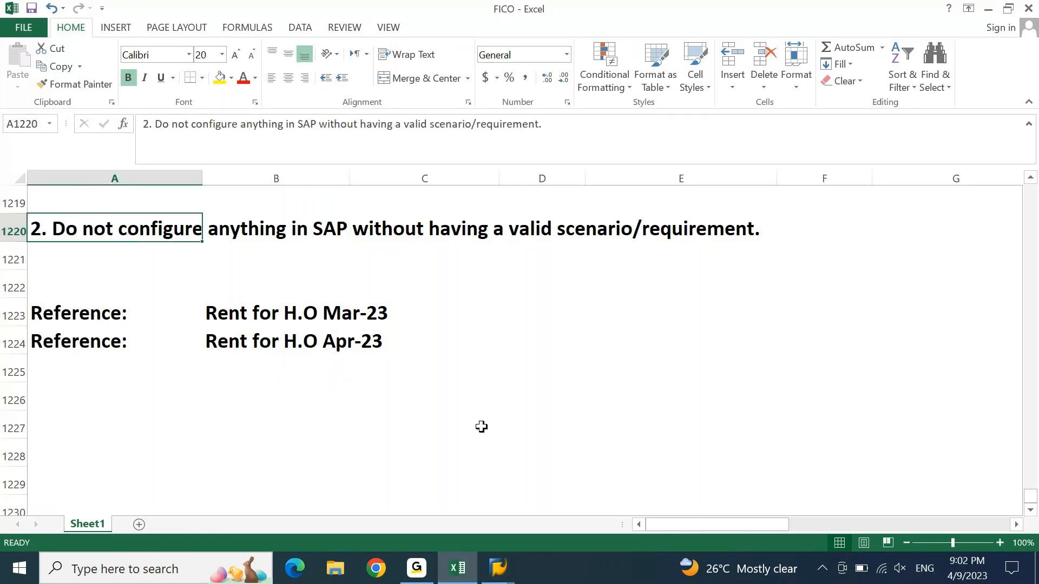
key("shift+Right")
key("shift+Right")
key("shift+Right")
key("shift+Right")
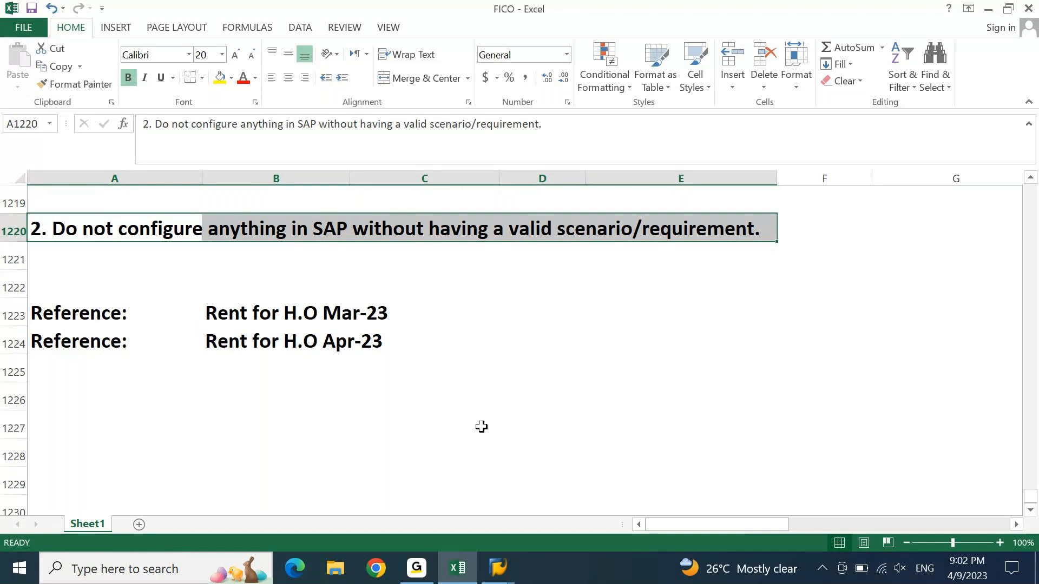
key("Down")
key("Right")
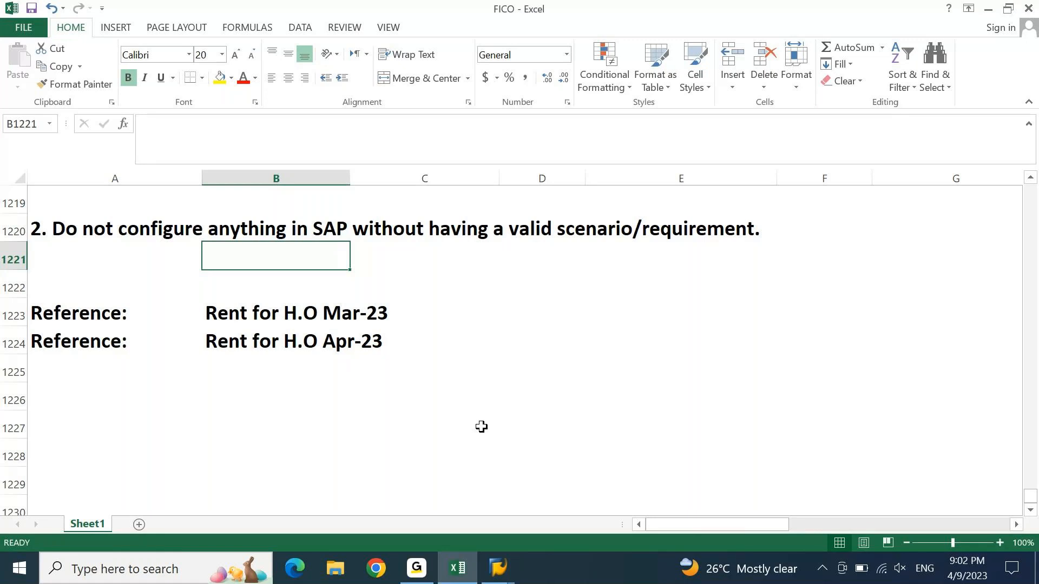
left_click(14, 259)
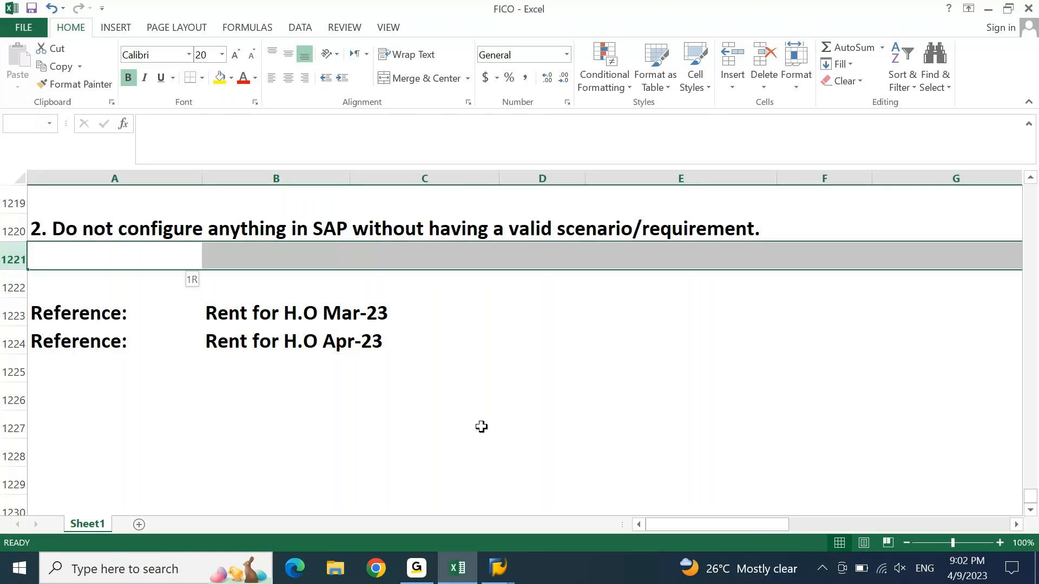
mouse_move(13, 260)
left_mouse_down()
mouse_move(13, 345)
mouse_move(14, 260)
left_mouse_up()
key("ctrl+minus")
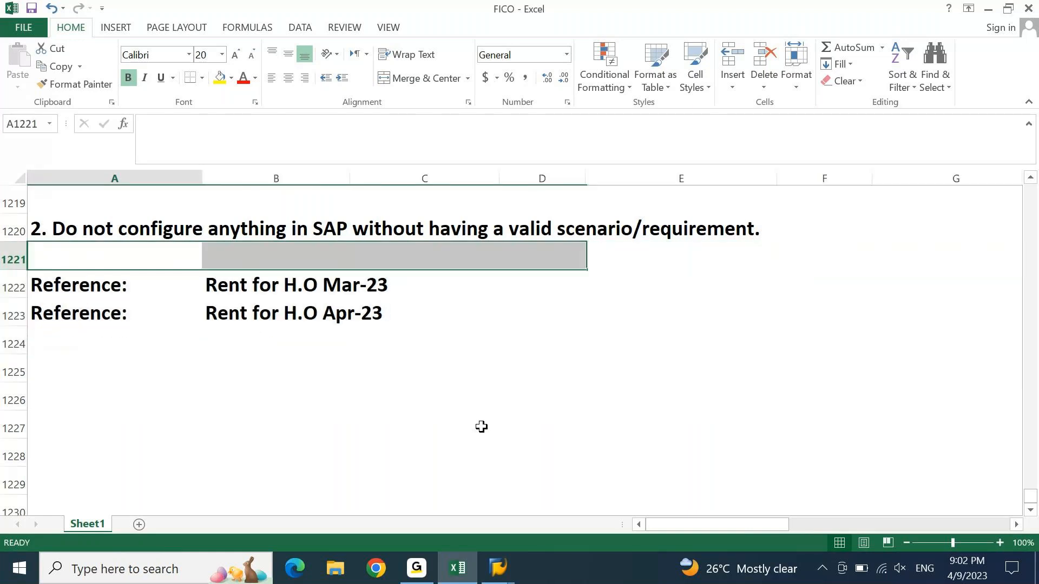
key("Up")
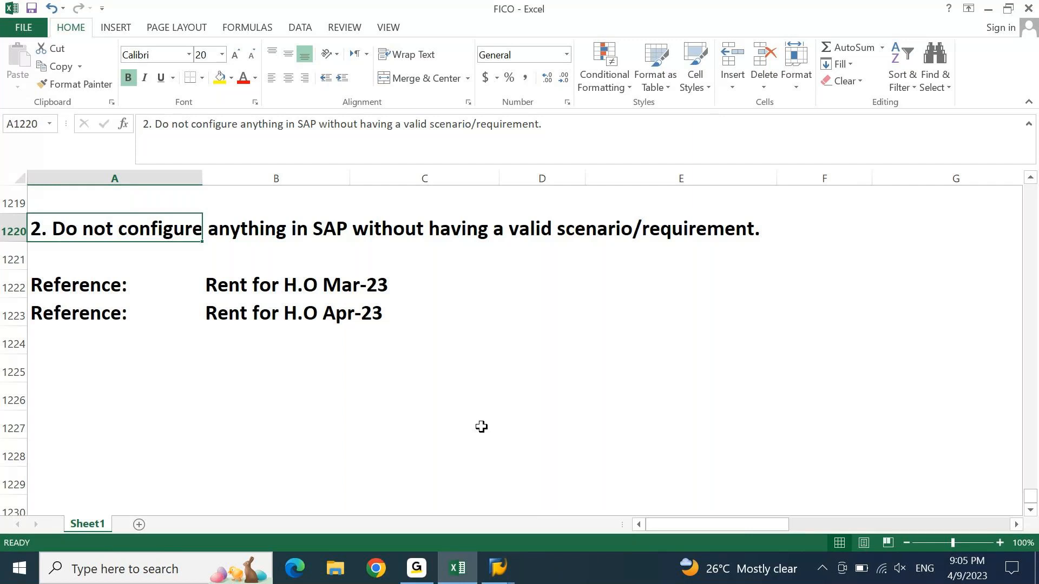
key("Right")
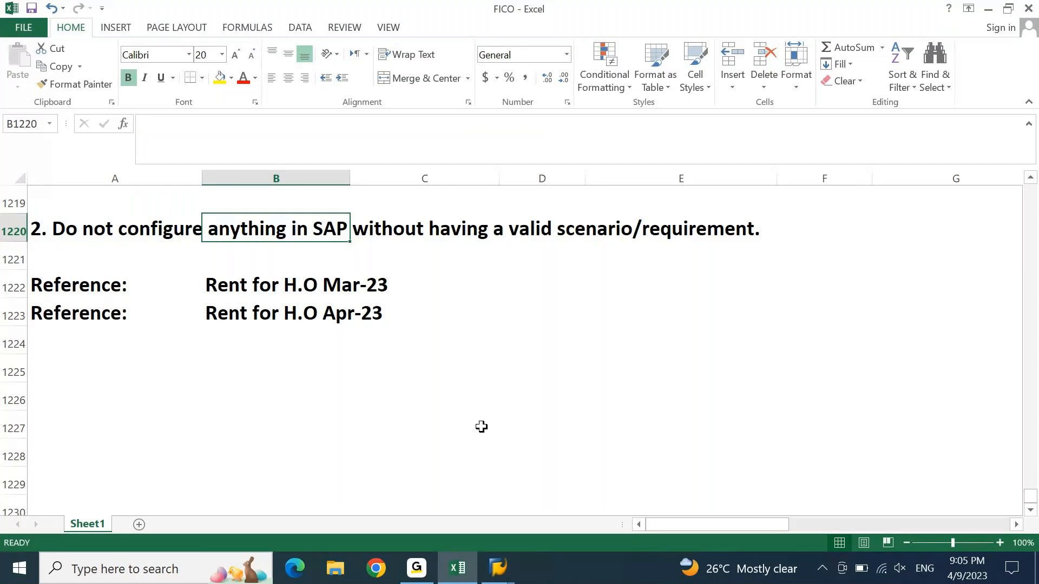
key("Left")
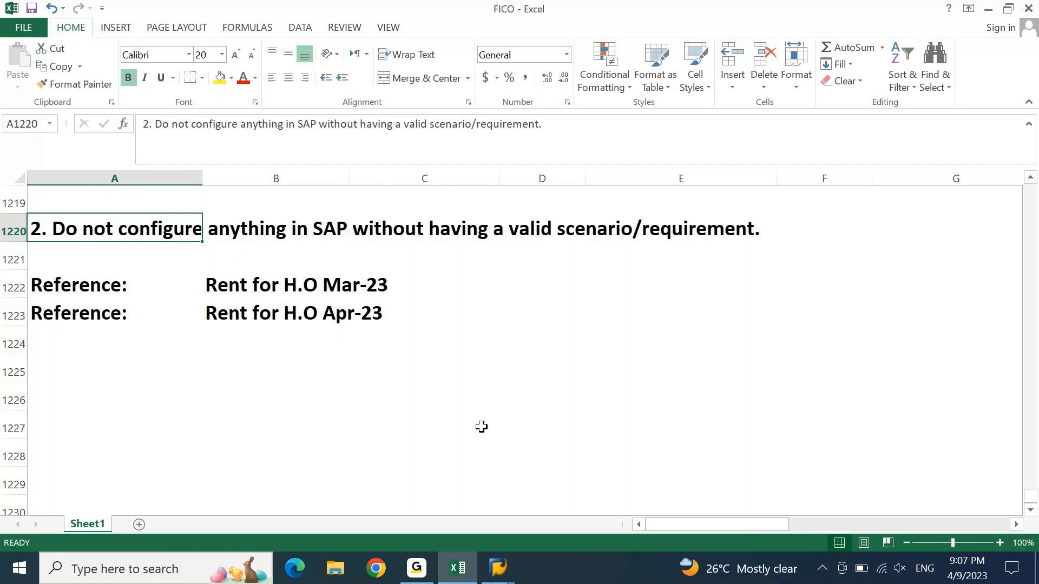
Step: Enter '3. Always take scenario with Accounting numbers and entries.' in cell A1225
key("Down")
key("Down")
key("Down")
key("Down")
key("Down")
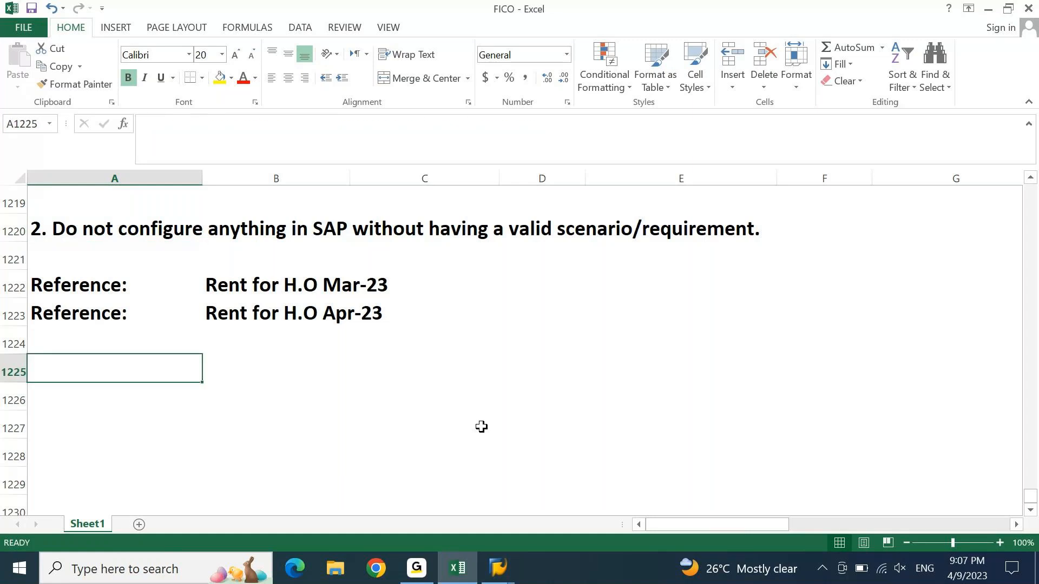
type("3.")
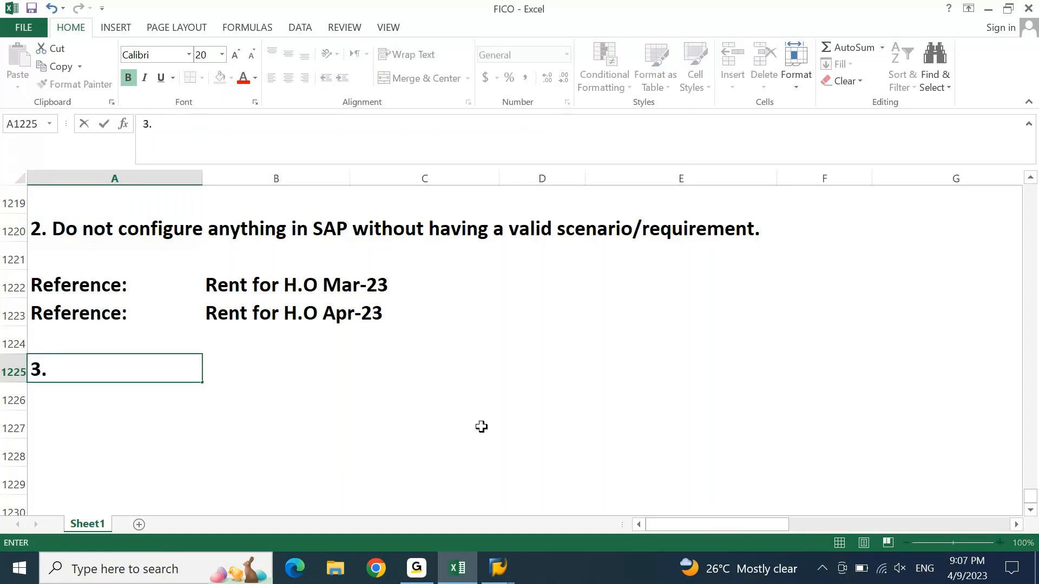
type(" Alwaya")
key("BackSpace")
type("s take v")
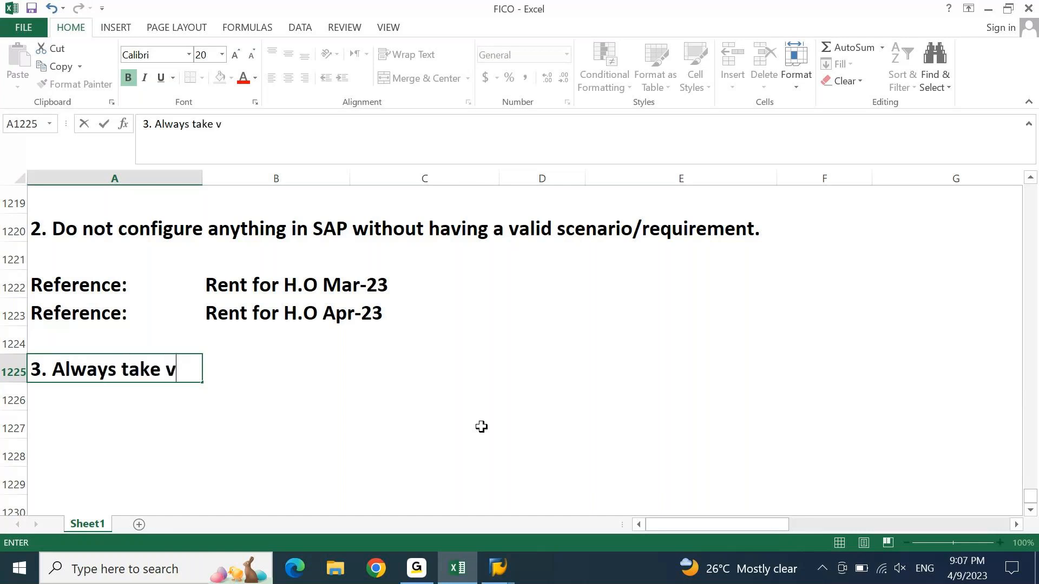
key("BackSpace")
type("scen")
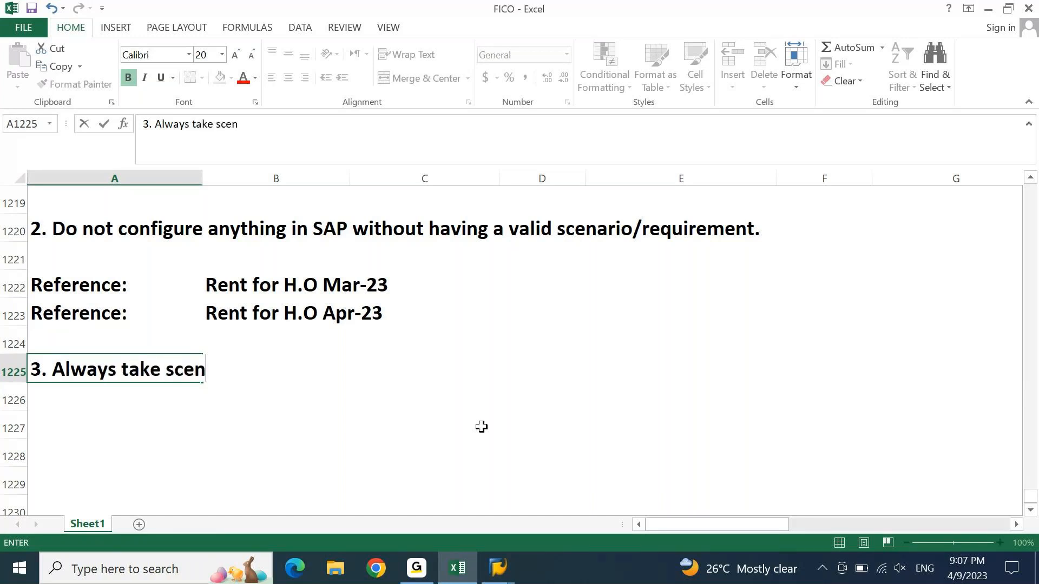
type("ario wi")
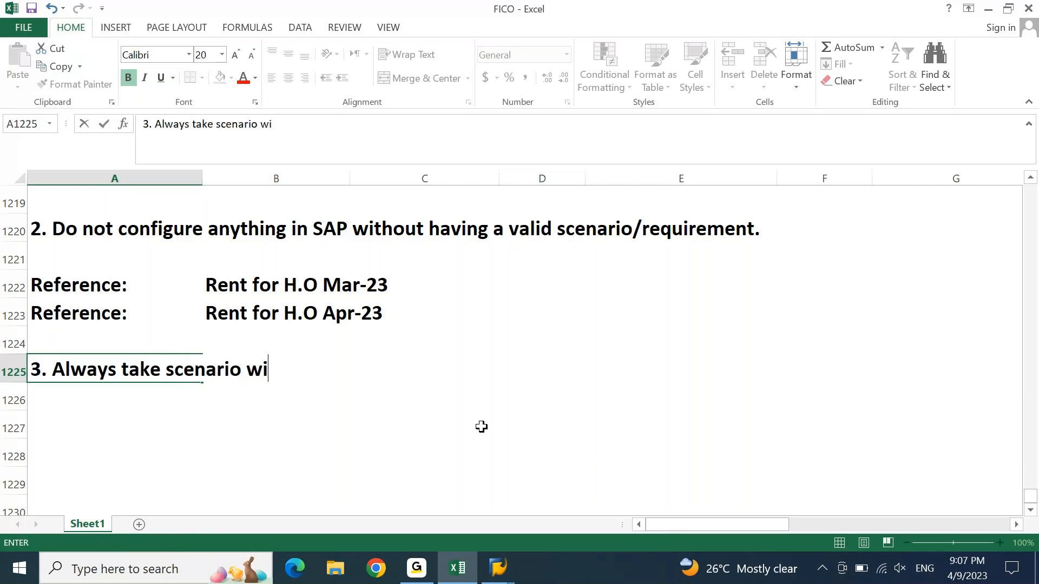
type("th Ac")
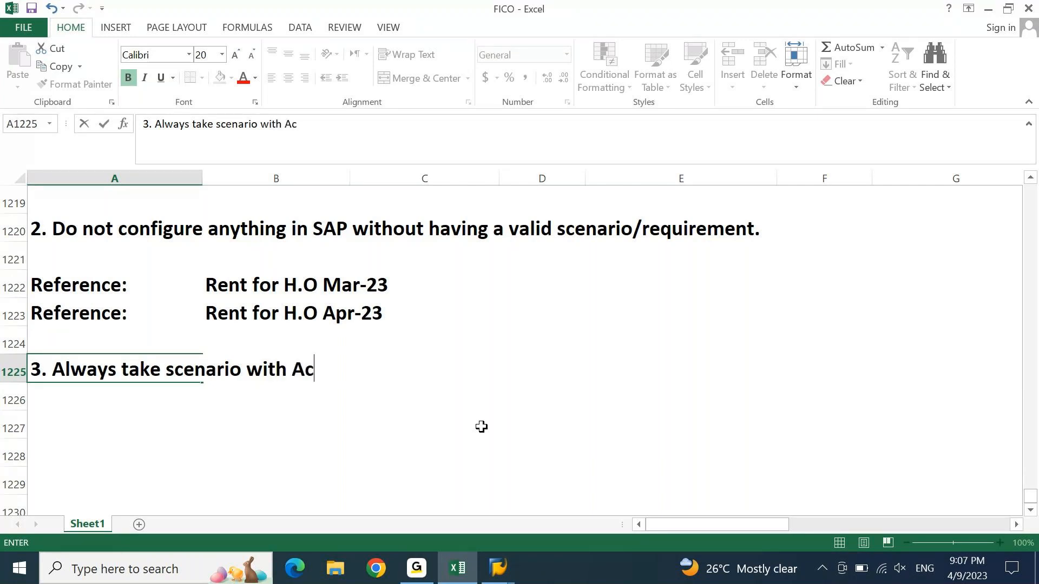
type("counting number")
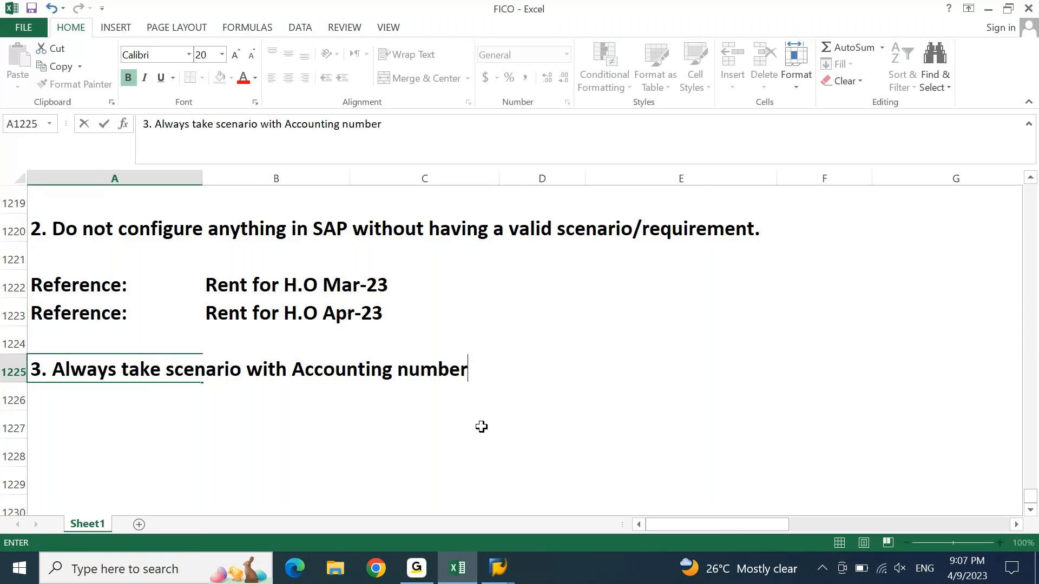
type("s and entries.")
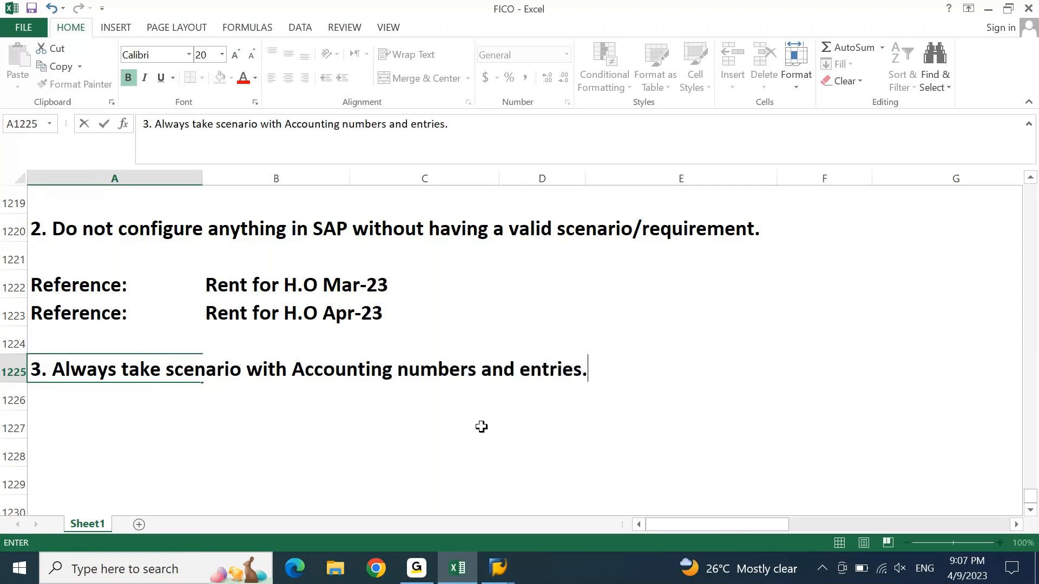
key("Return")
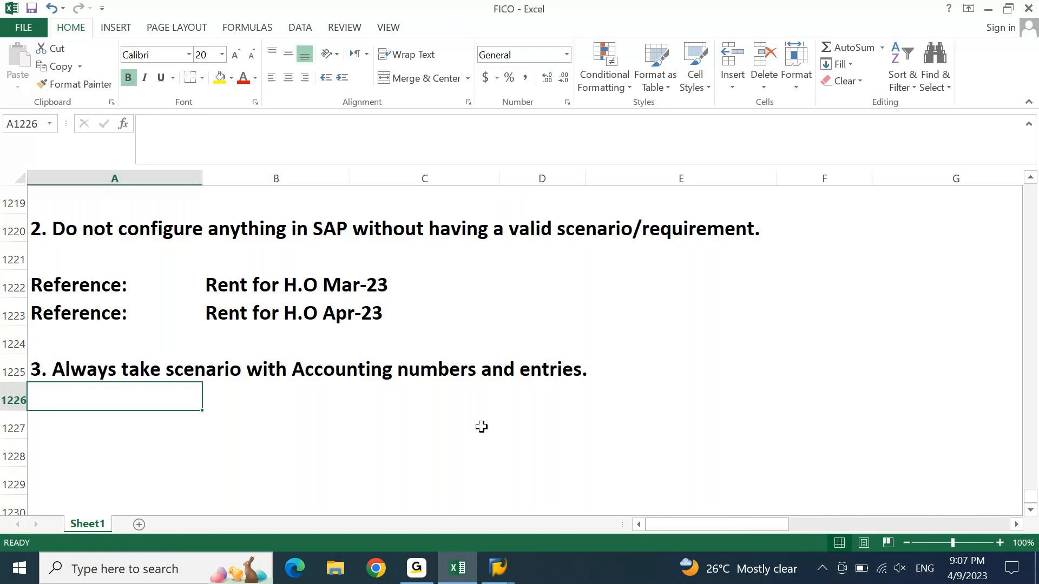
scroll(482, 427, "down", 2)
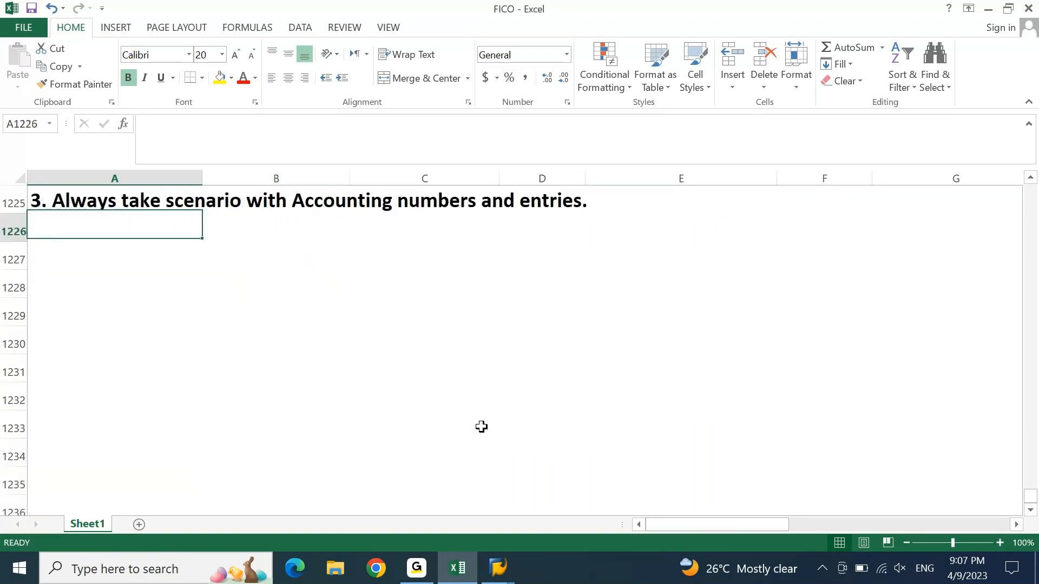
Step: Enter 'Rent entry' in A1226, then edit it to read 'Rent entry 5 times'
key("Down")
key("Down")
key("Up")
key("Up")
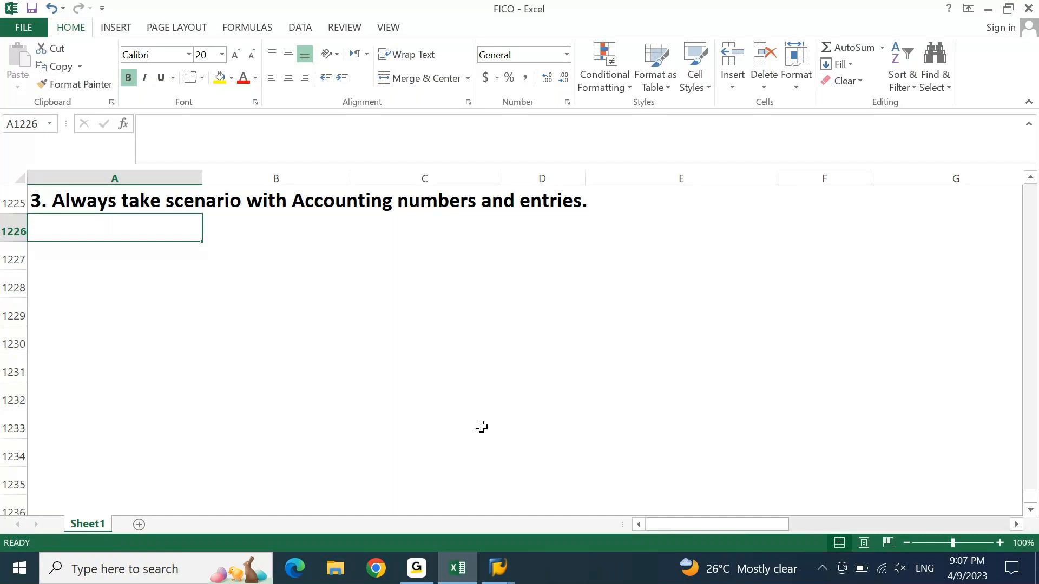
type("Rent entry")
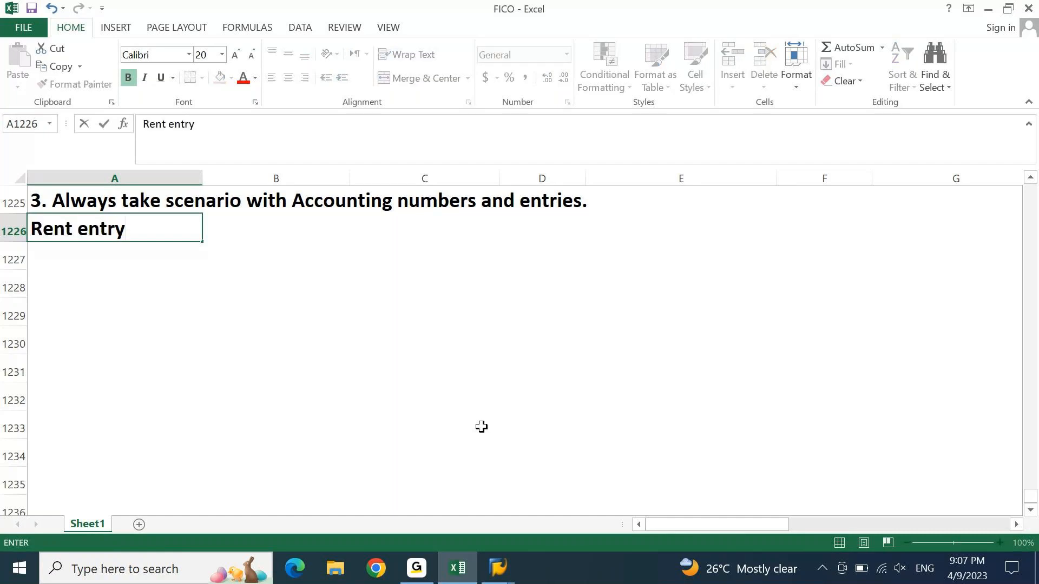
key("ctrl+Return")
key("Down")
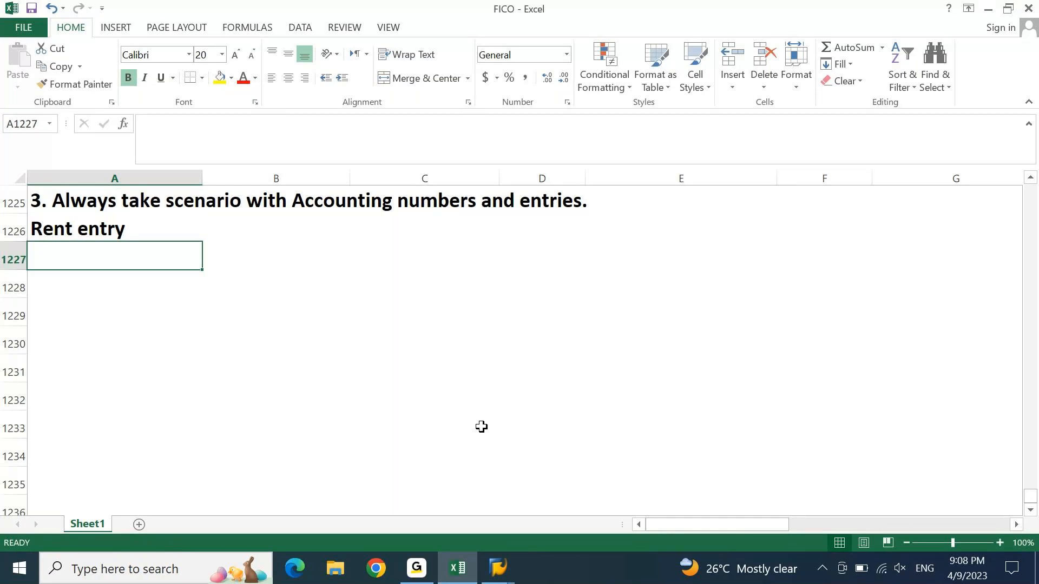
key("Up")
key("F2")
type("5 times")
key("Return")
key("Up")
key("Right")
key("Right")
Step: Type the months Nov, Dec, Jan, Feb and Mar down column C from C1227
key("Down")
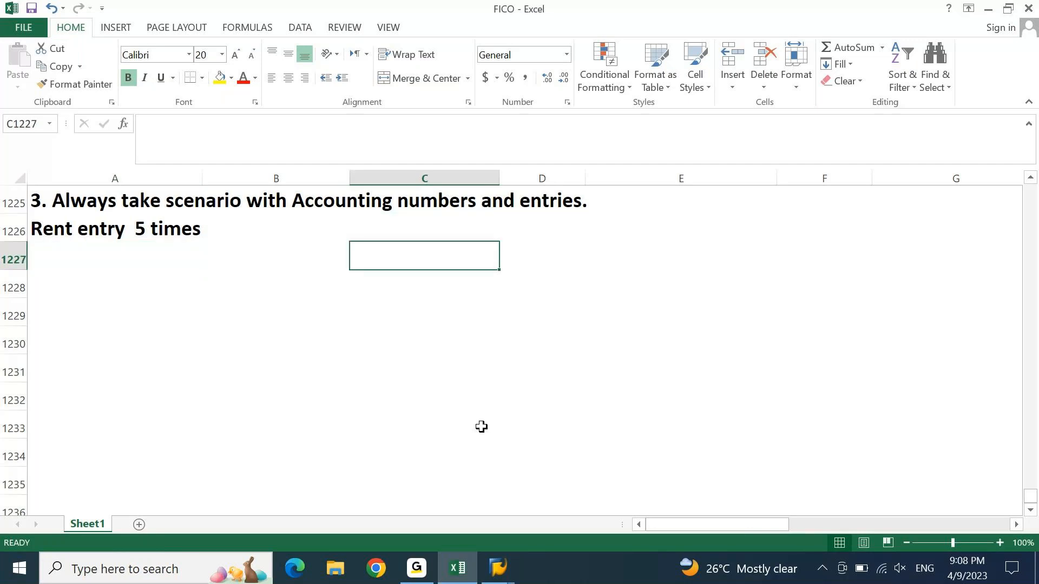
type("Npv")
key("BackSpace")
key("BackSpace")
type("ov")
key("Return")
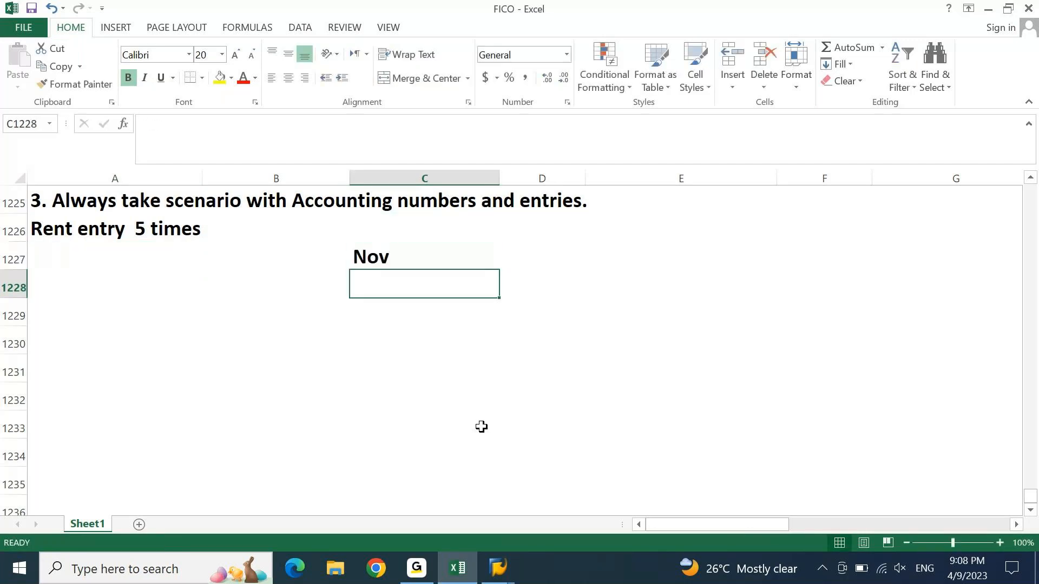
type("Dec")
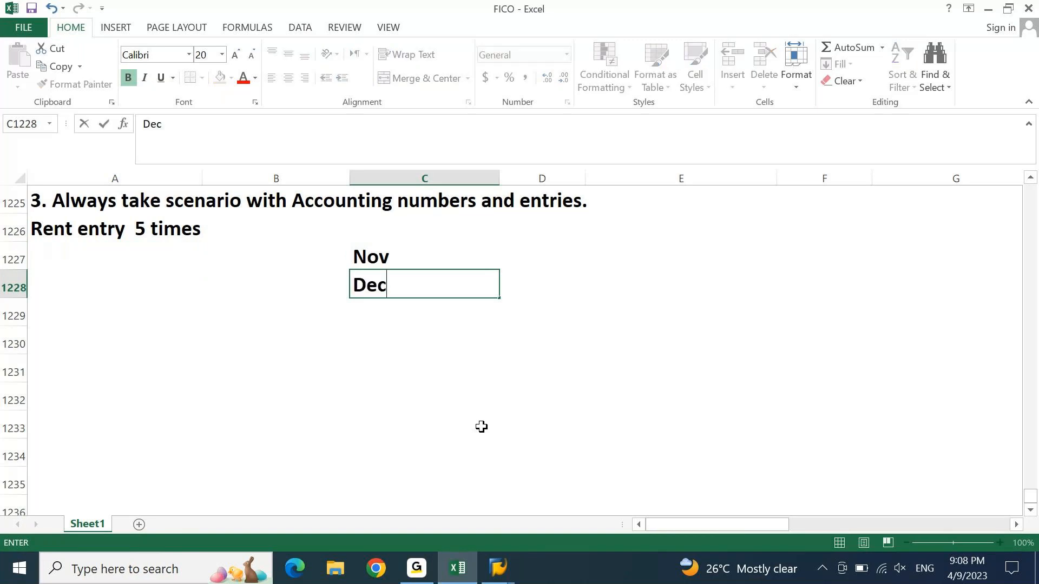
key("Return")
type("Jan")
key("Return")
type("Feb")
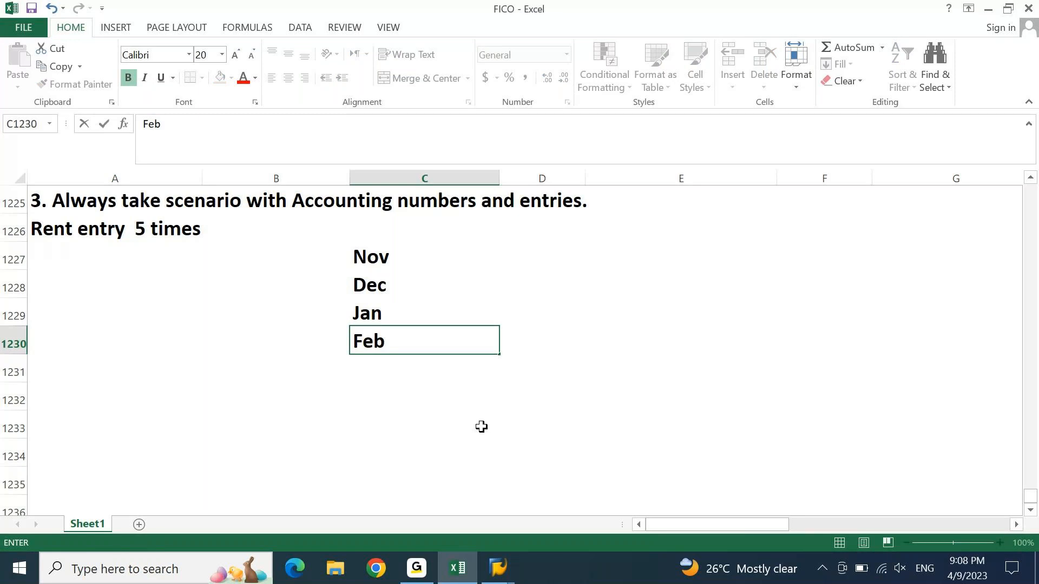
key("Return")
type("Mar")
key("Return")
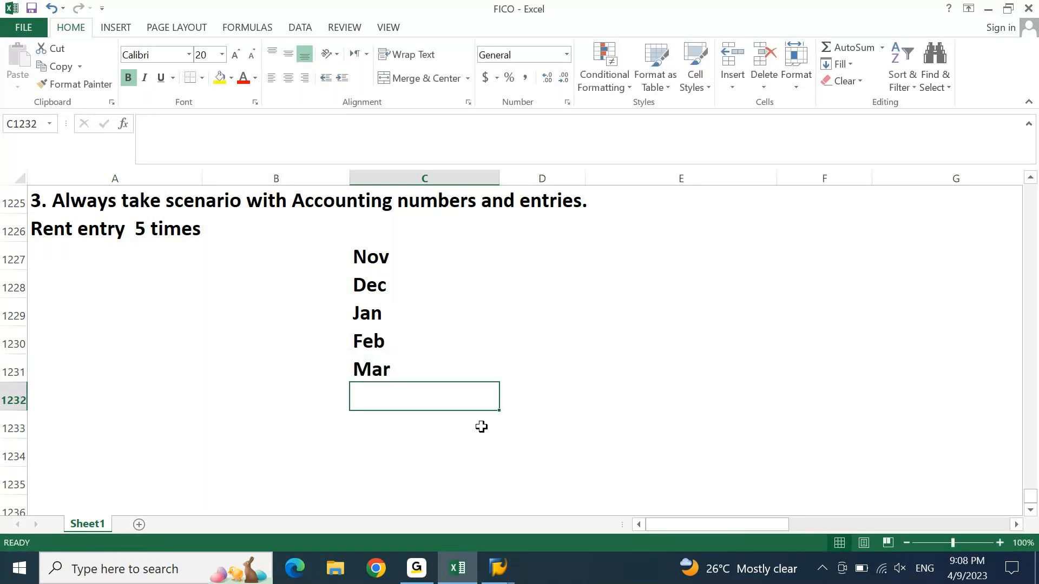
Step: Clear Nov from C1227 and add April in C1232
key("Up")
key("Up")
key("Up")
key("Up")
key("Up")
key("Delete")
key("Down")
key("Down")
key("Down")
key("Down")
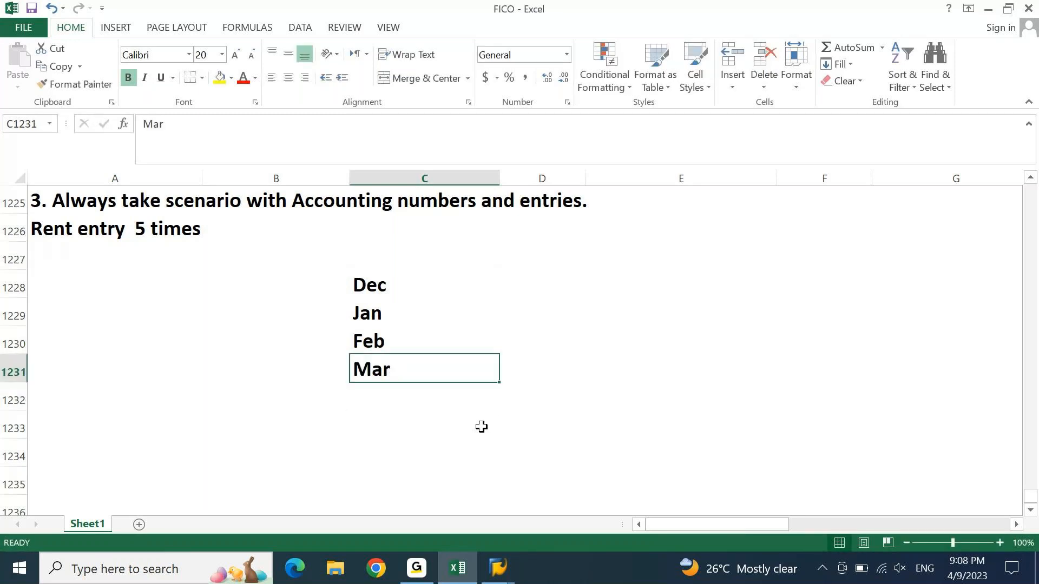
key("Down")
type("Apri")
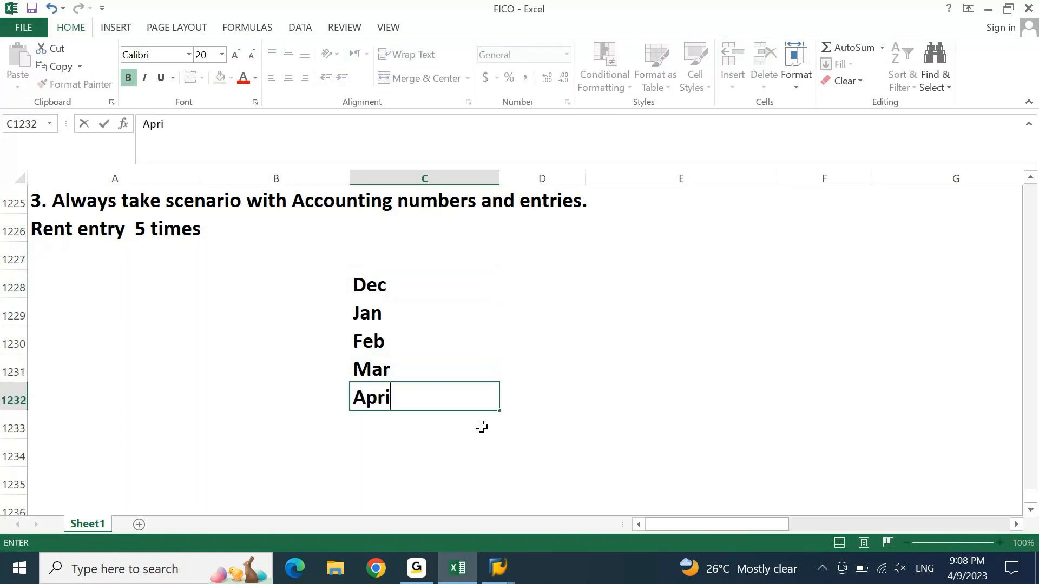
type("l")
key("Return")
key("Up")
key("Up")
key("Up")
key("Up")
key("Up")
key("Up")
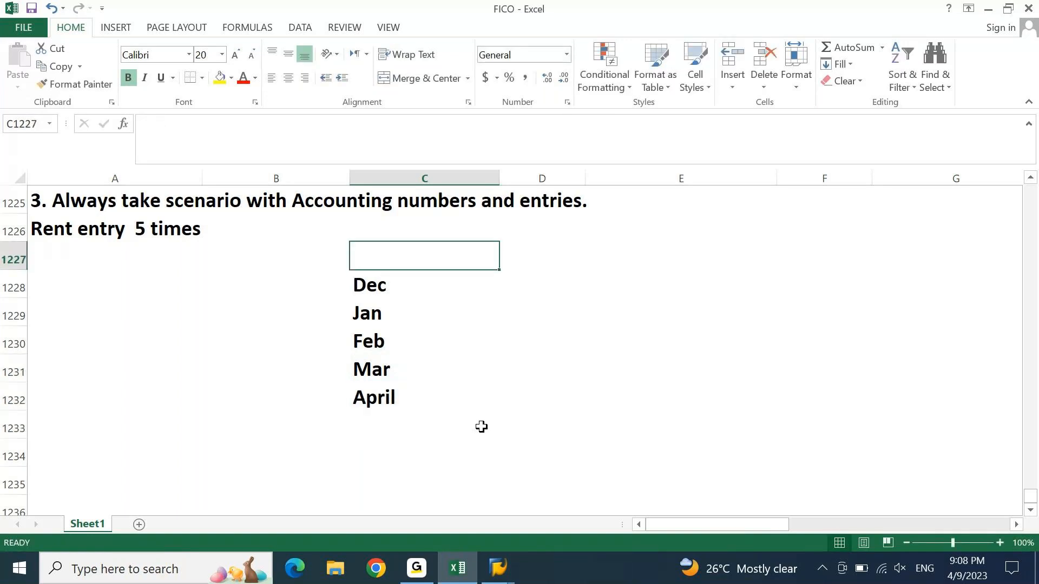
key("Down")
key("Right")
Step: Enter 20000 INR in D1228 and copy it down through D1232 for Dec to April
type("2")
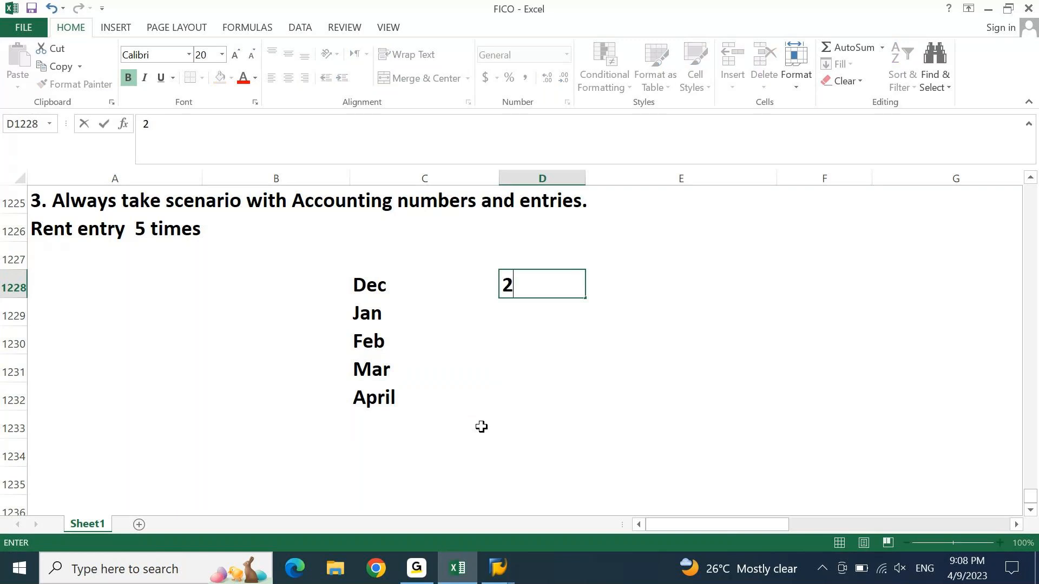
type("0000 INR")
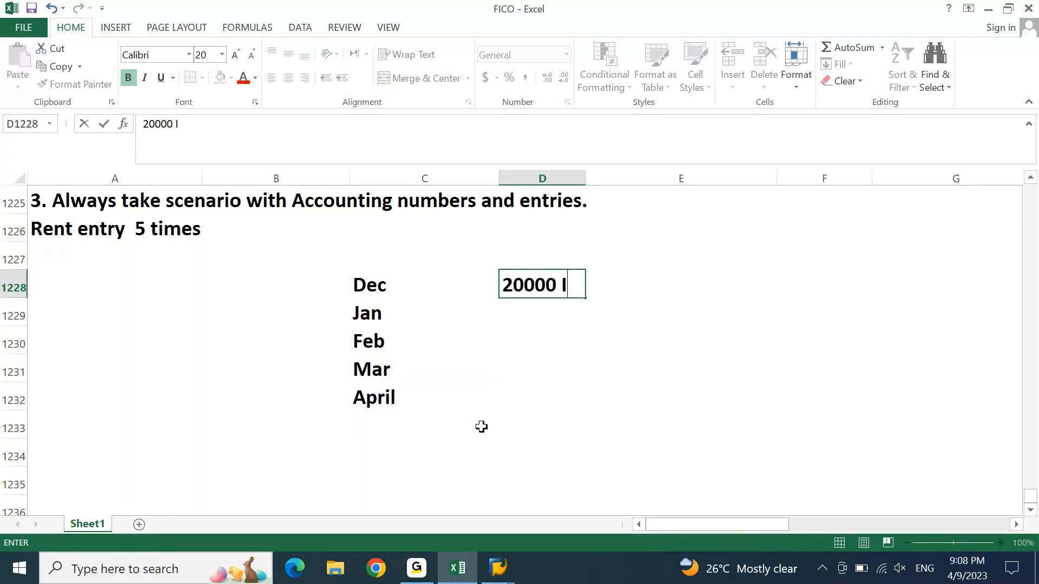
key("ctrl+Return")
key("ctrl+c")
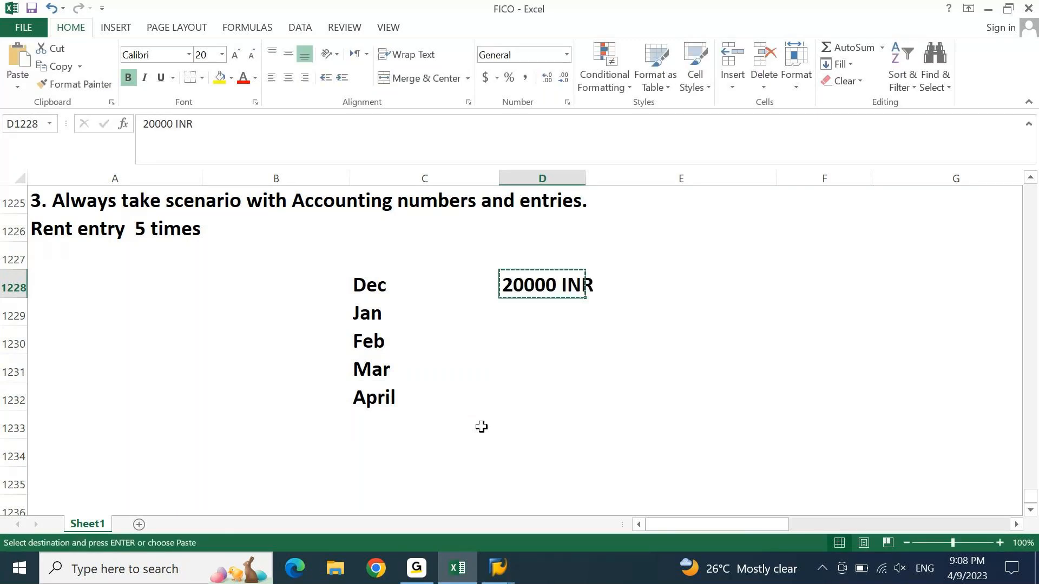
key("shift+Down")
key("shift+Down")
key("shift+Down")
key("shift+Down")
key("ctrl+v")
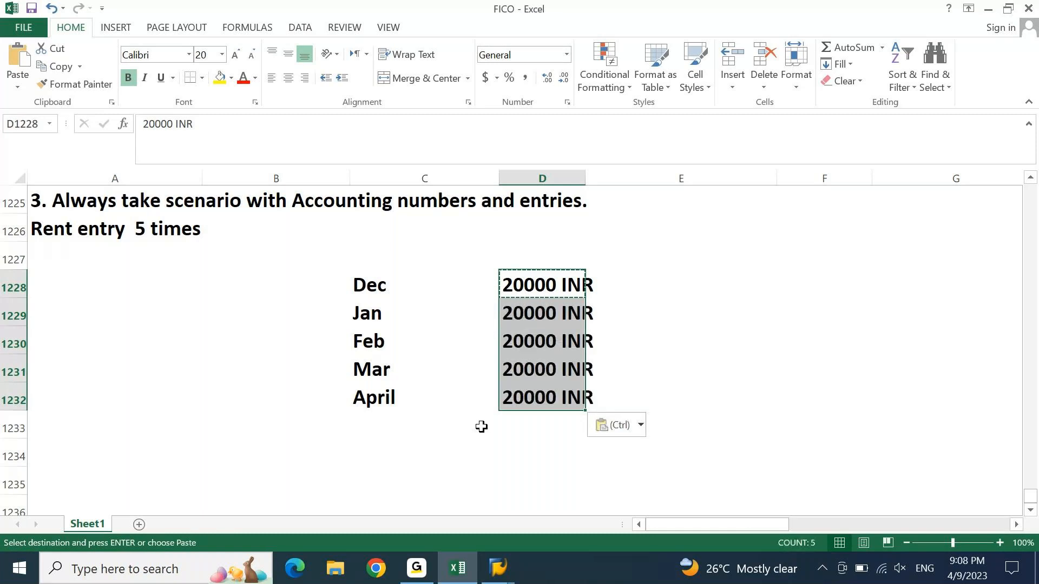
key("Escape")
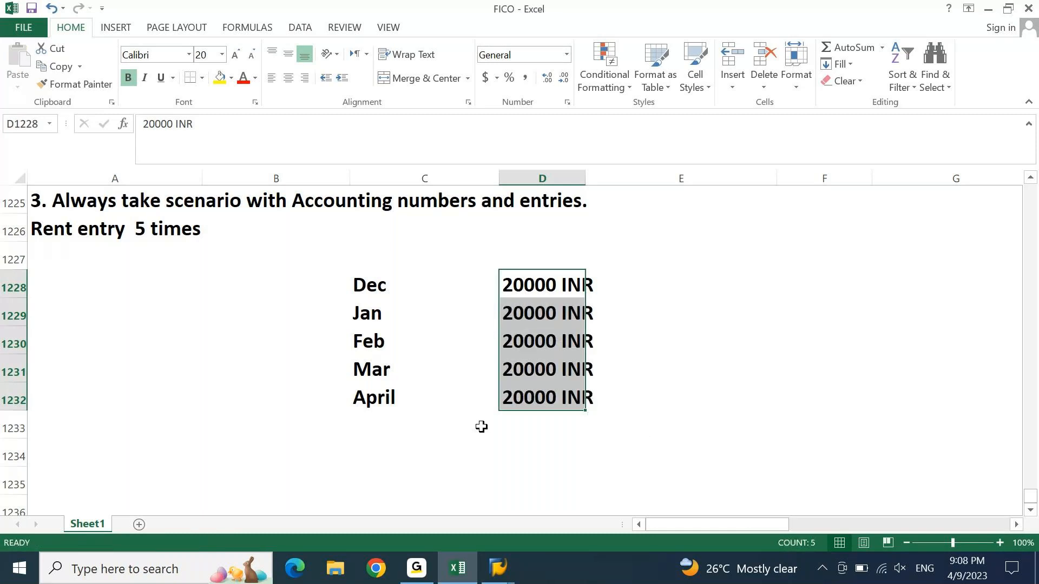
key("Up")
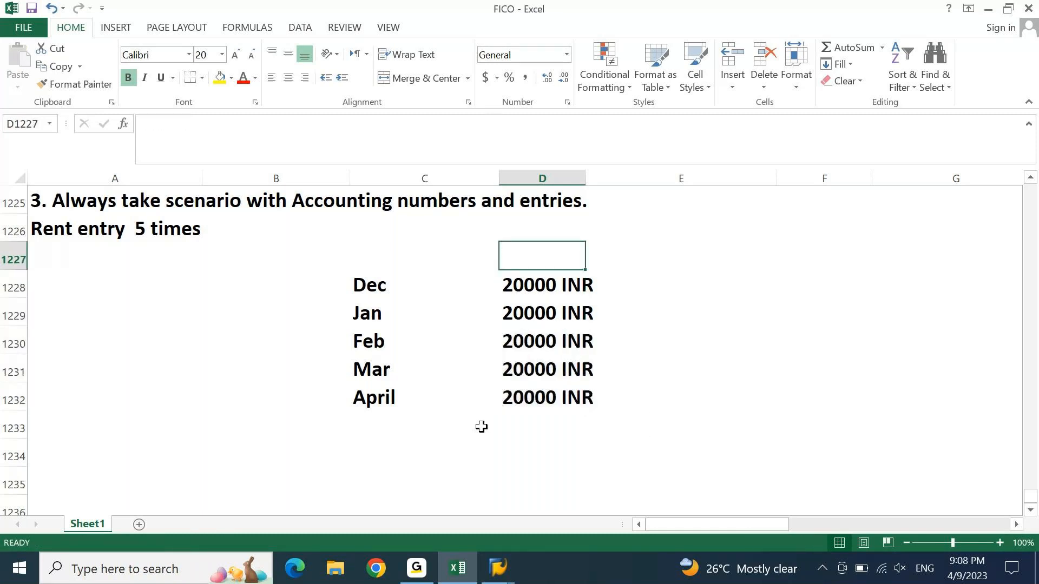
key("Left")
key("Right")
key("Right")
key("Right")
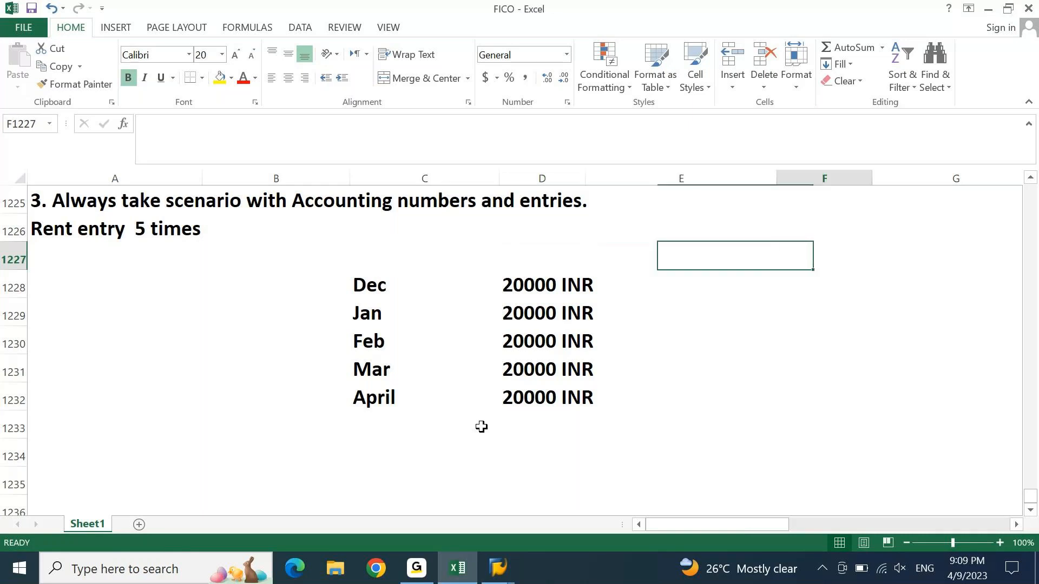
key("Down")
key("Down")
key("Down")
key("Down")
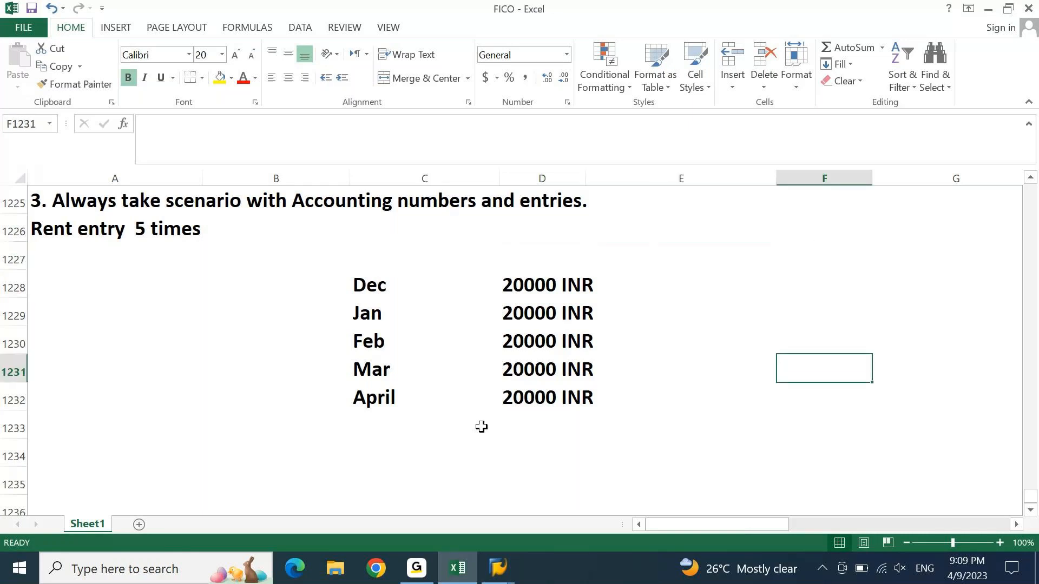
key("Down")
key("Down")
key("Left")
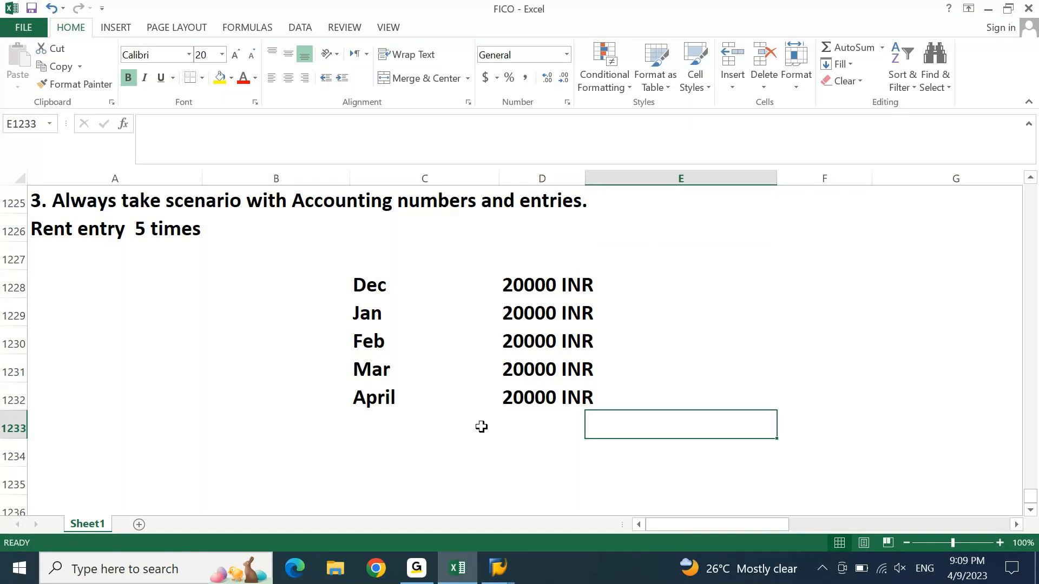
Step: Add a 'Reports' heading in F1229 with a yellow fill
key("Right")
key("Right")
key("Left")
key("Up")
key("Up")
key("Up")
key("Up")
type("Reports")
key("Return")
key("Up")
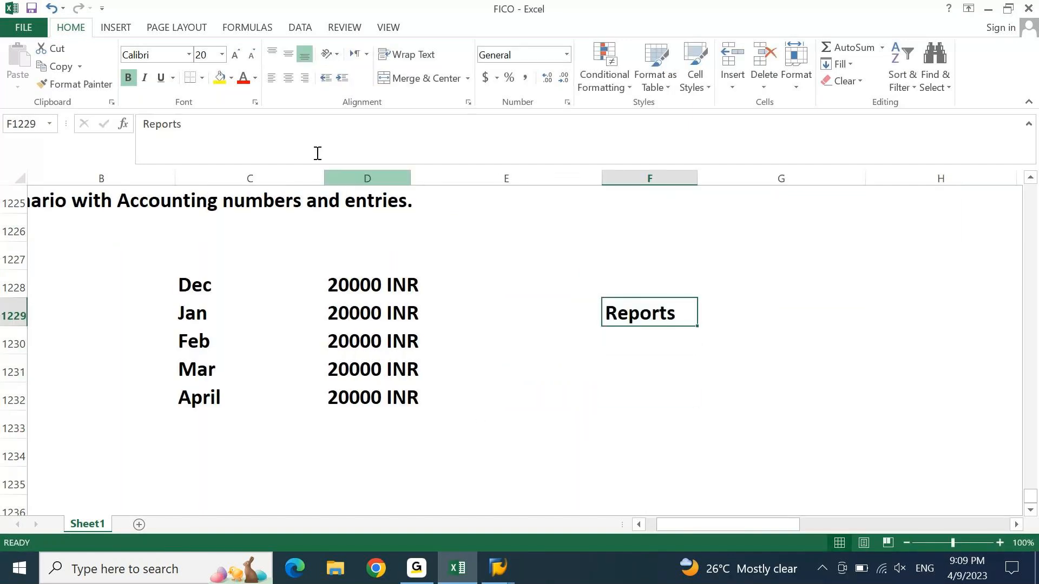
left_click(220, 81)
Step: List IFRS and ICA under Reports, with April in G1230 beside IFRS
key("Down")
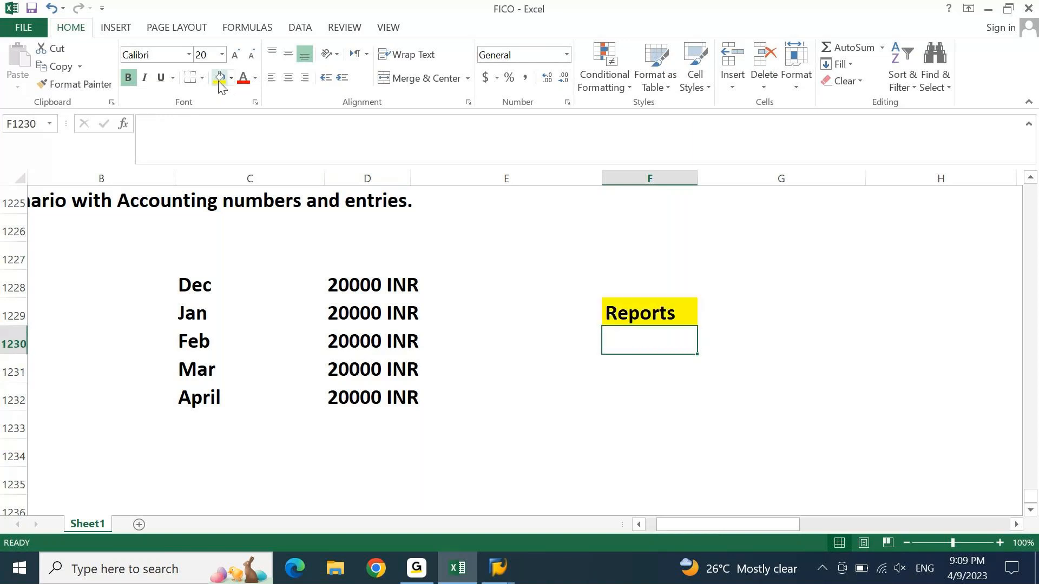
key("Down")
key("Up")
type("IFRS")
key("Return")
type("ICA")
key("Return")
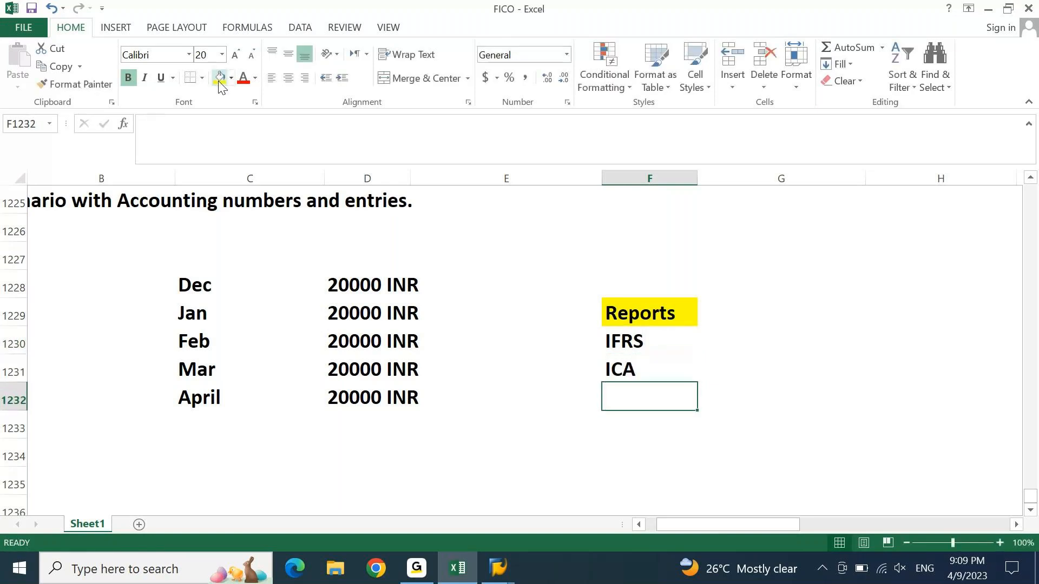
key("Up")
key("Up")
key("Right")
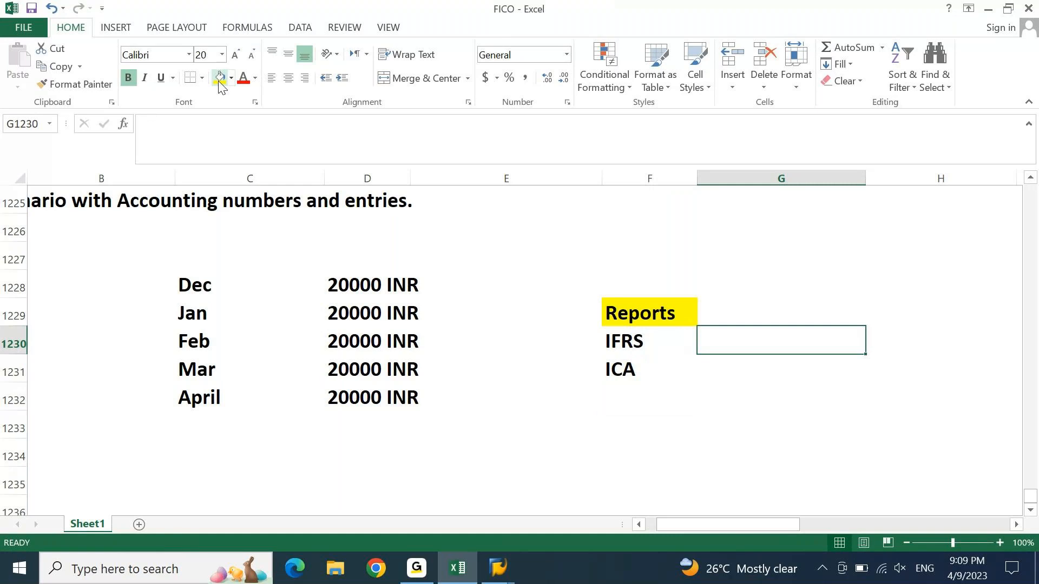
type("April")
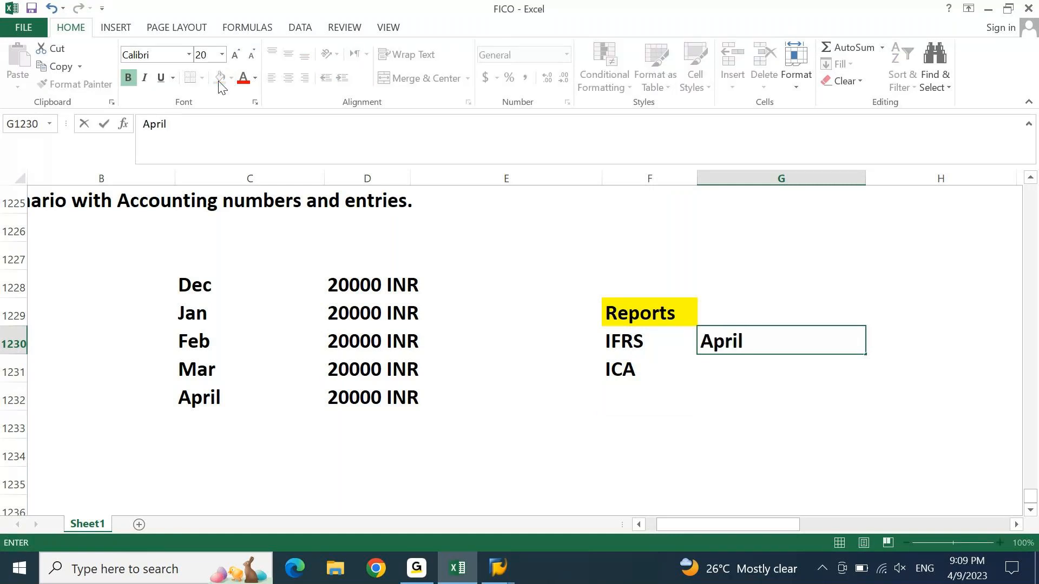
key("ctrl+Return")
key("Right")
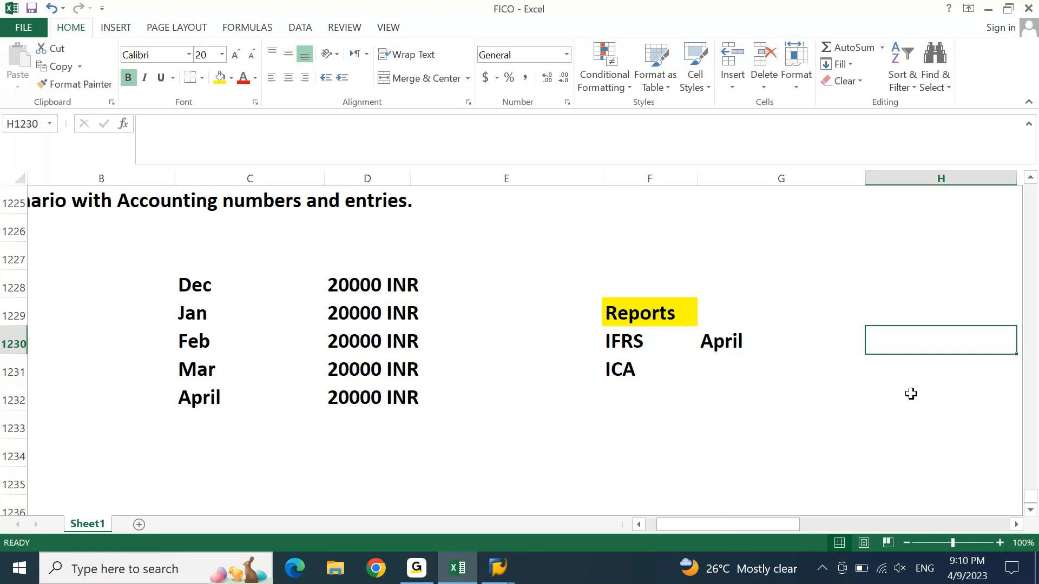
key("Up")
type("INR")
key("Return")
type("7")
key("BackSpace")
type("80000")
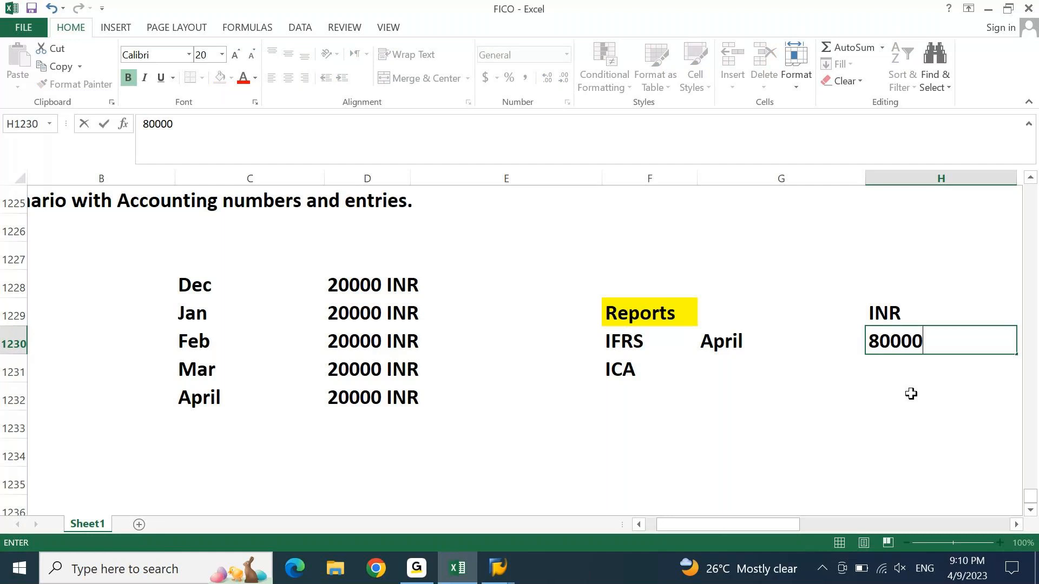
key("Return")
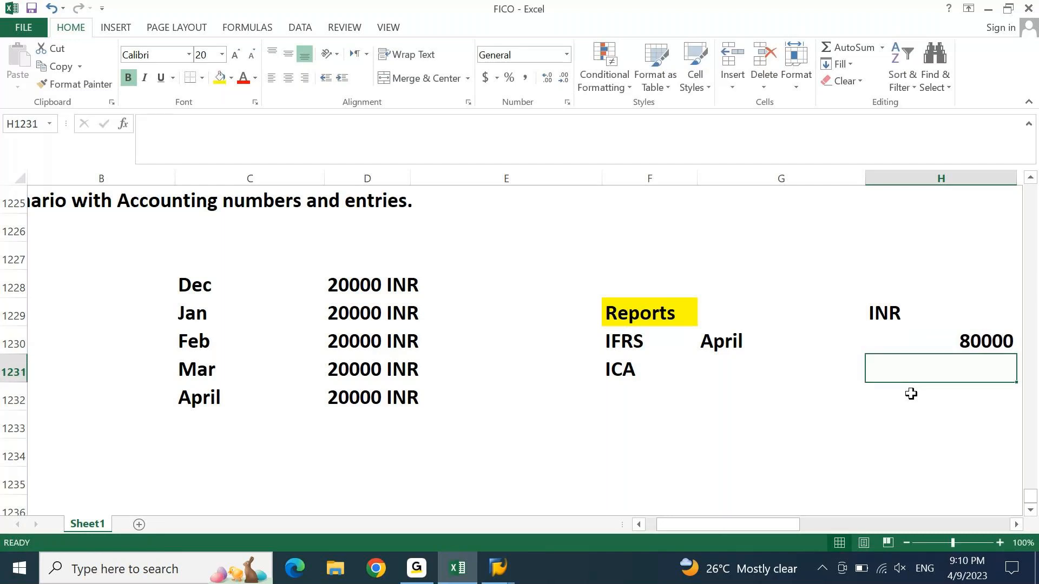
key("Up")
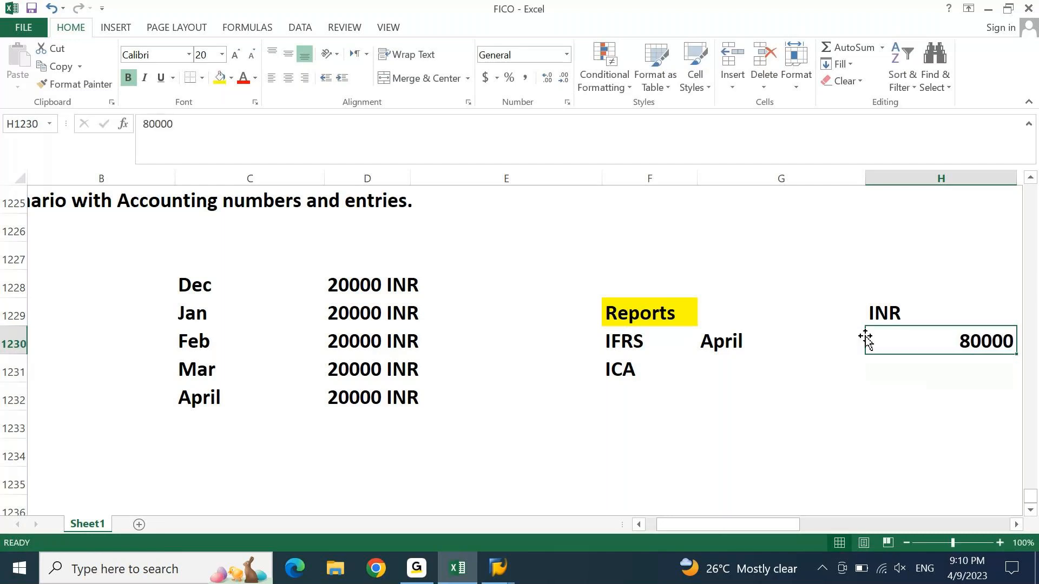
left_click(274, 82)
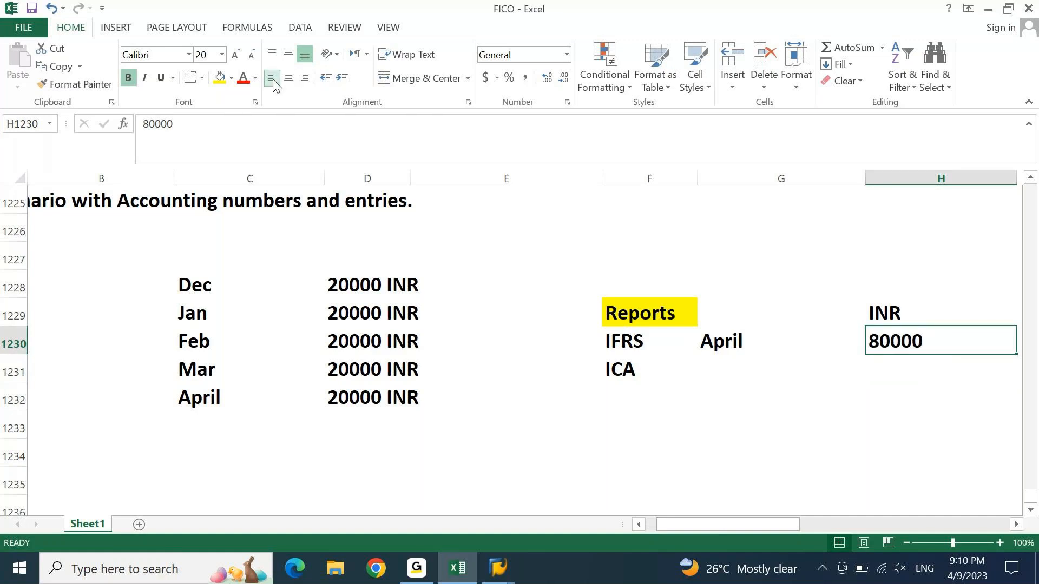
key("Left")
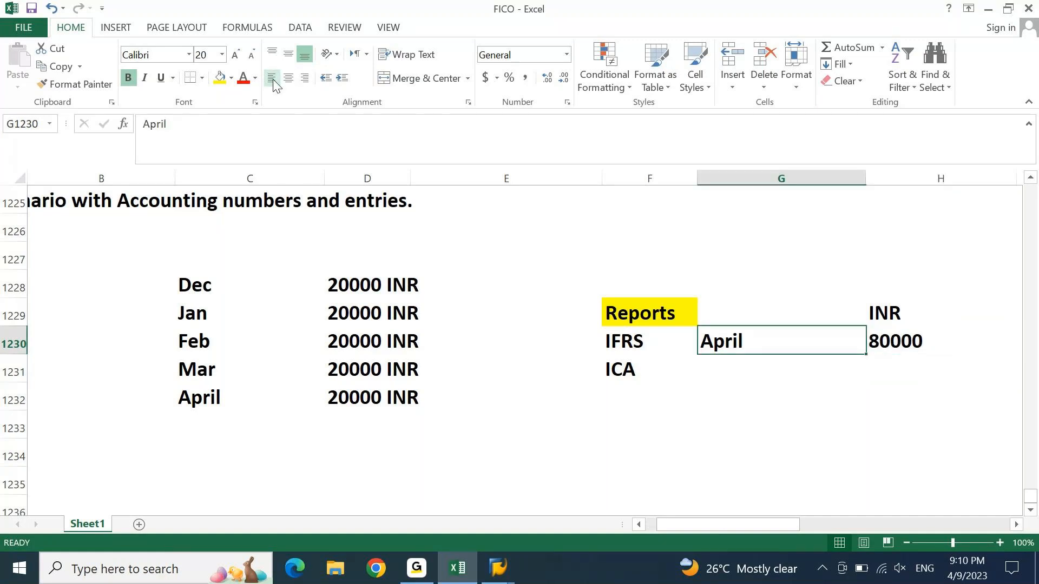
key("Up")
key("Left")
key("Left")
key("Left")
key("Up")
key("Up")
key("Right")
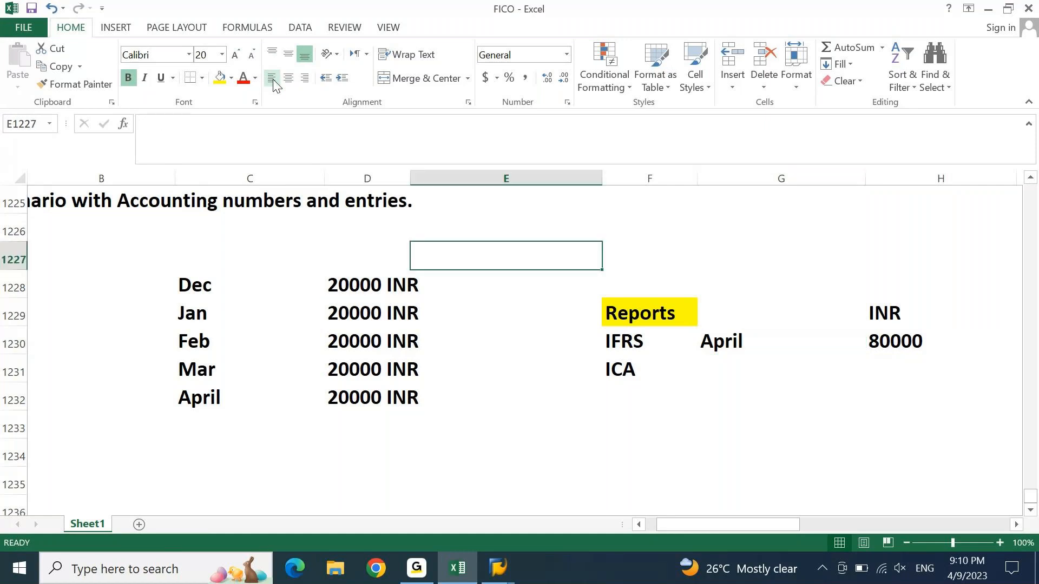
key("Right")
key("Right")
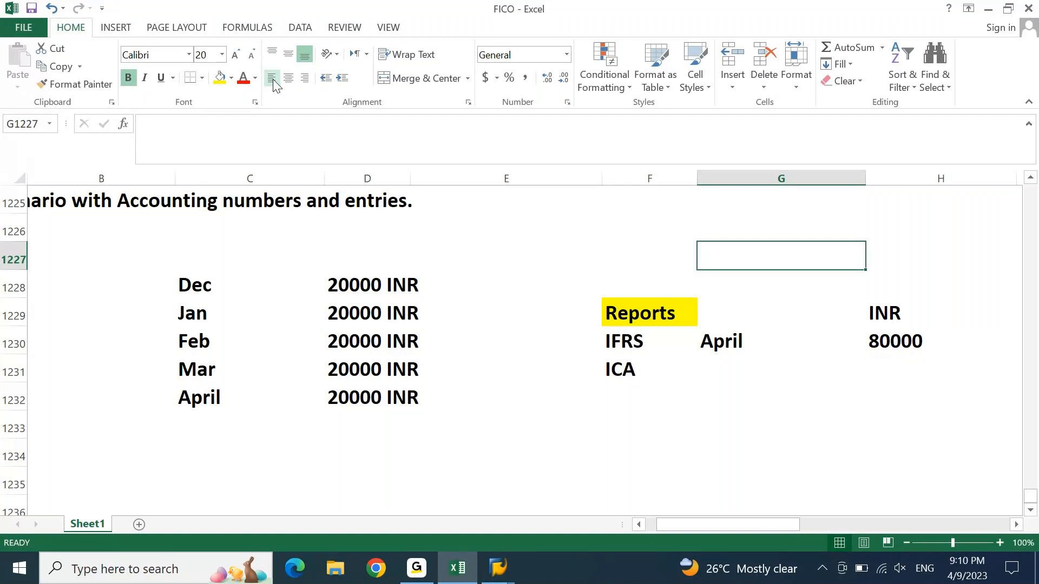
key("Up")
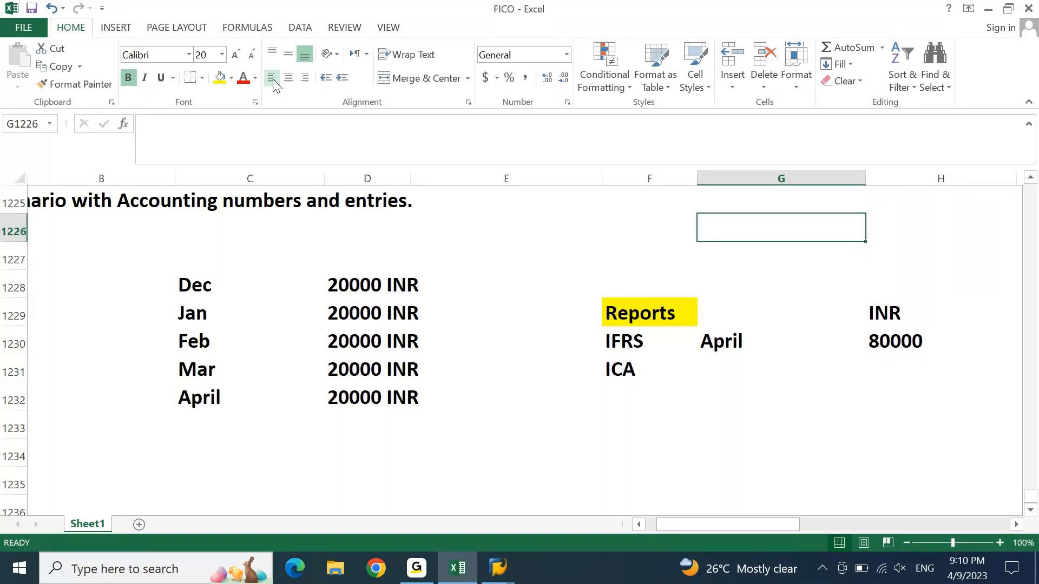
type("Ex")
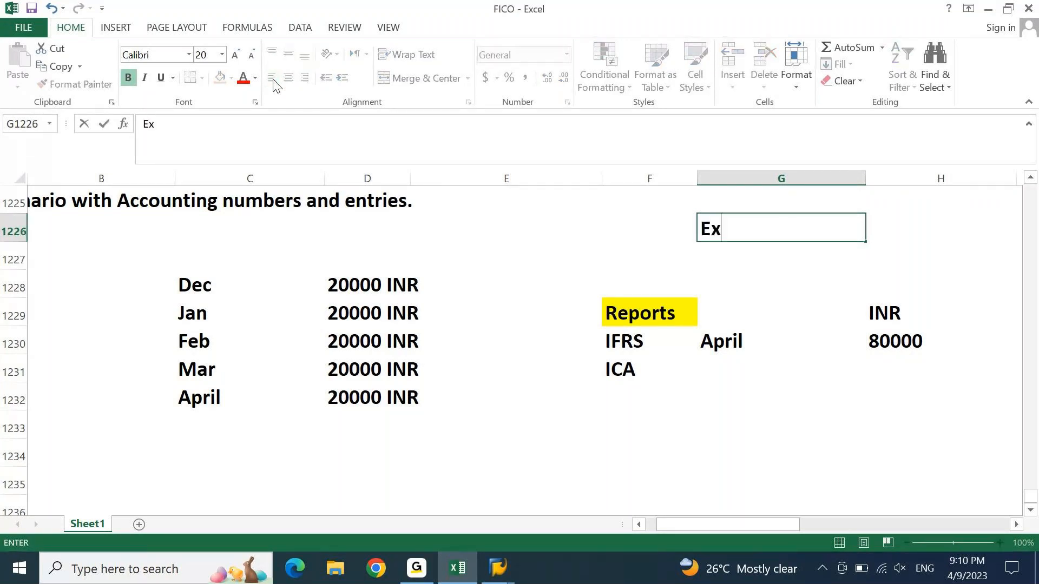
type("p -P")
key("BackSpace")
type("PNL")
key("Return")
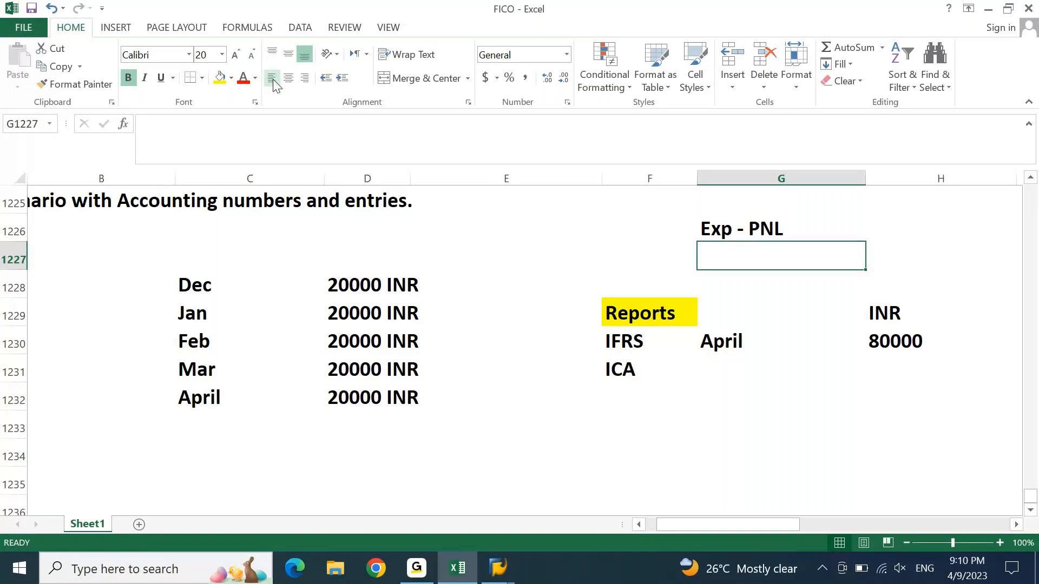
key("Down")
key("Down")
key("Down")
key("Left")
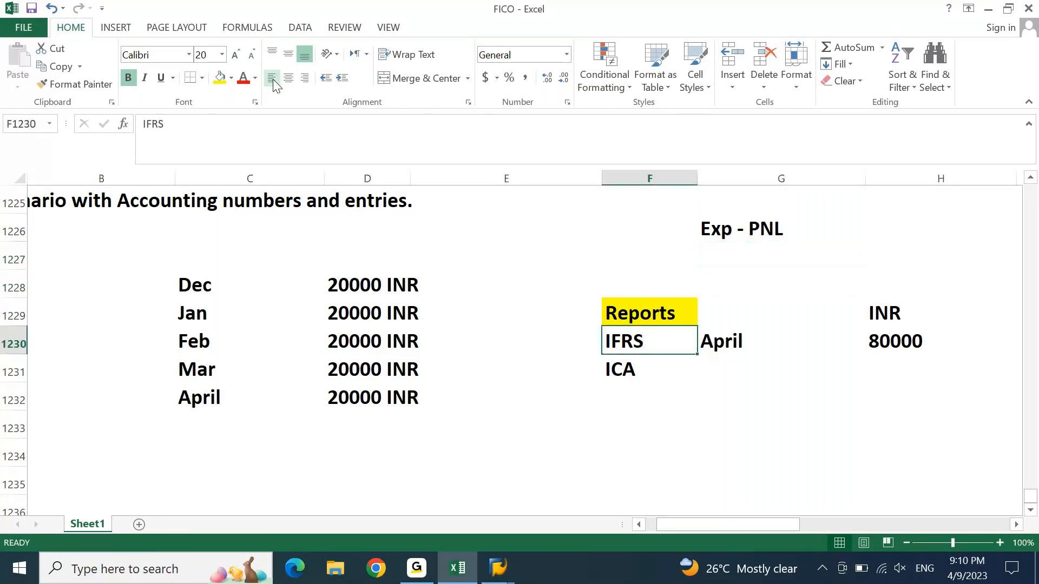
key("Right")
key("Right")
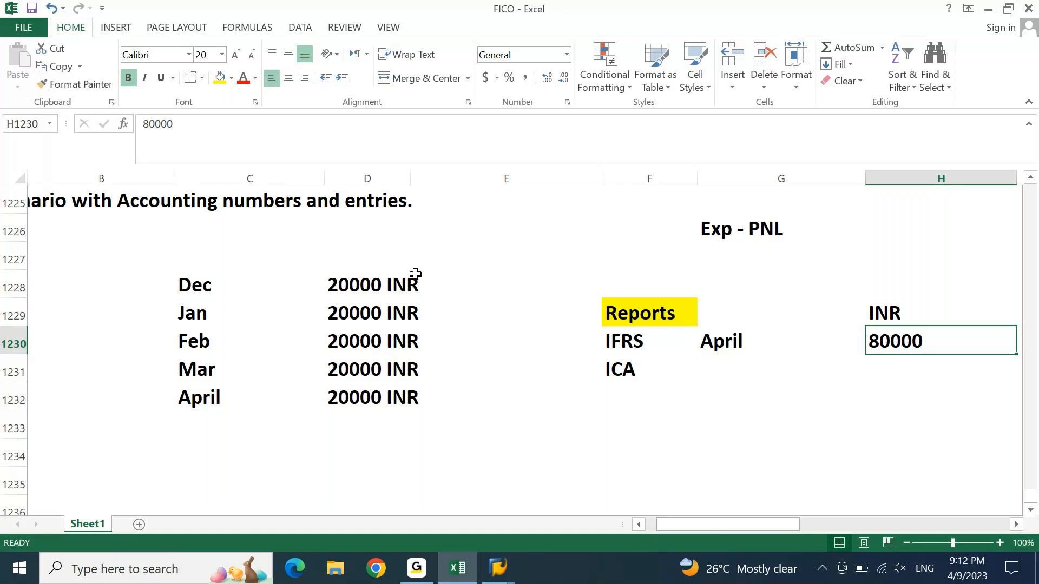
Step: Fill April down into the ICA row and enter a left-aligned 20000 in H1231
left_click(603, 371)
key("Right")
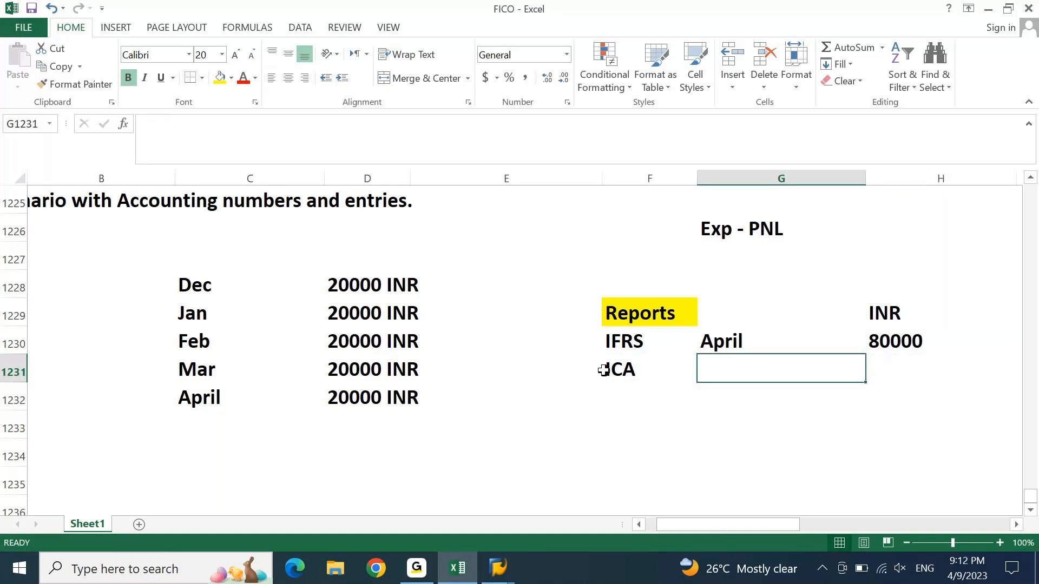
key("ctrl+d")
key("Right")
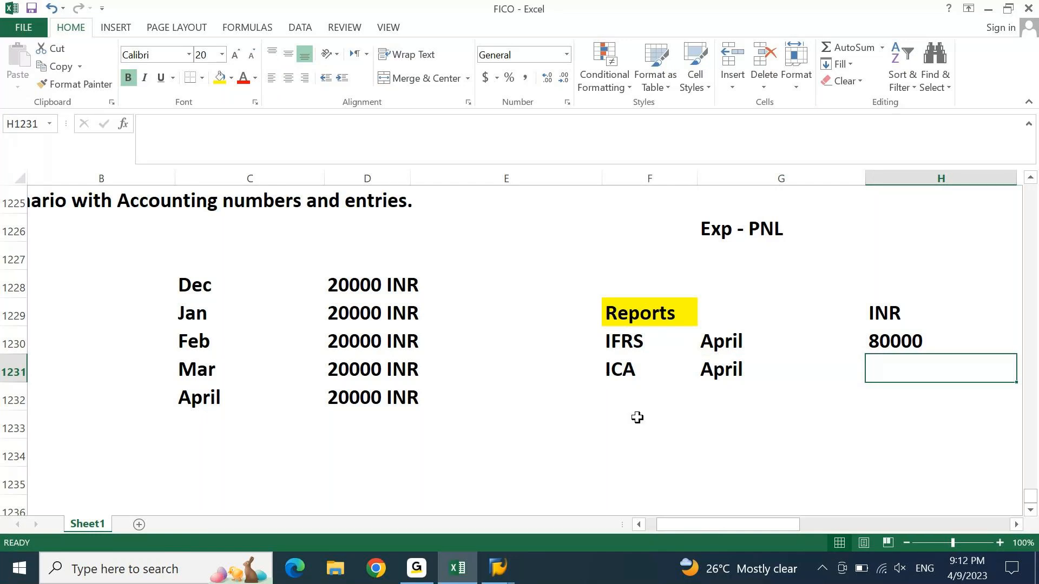
type("20000")
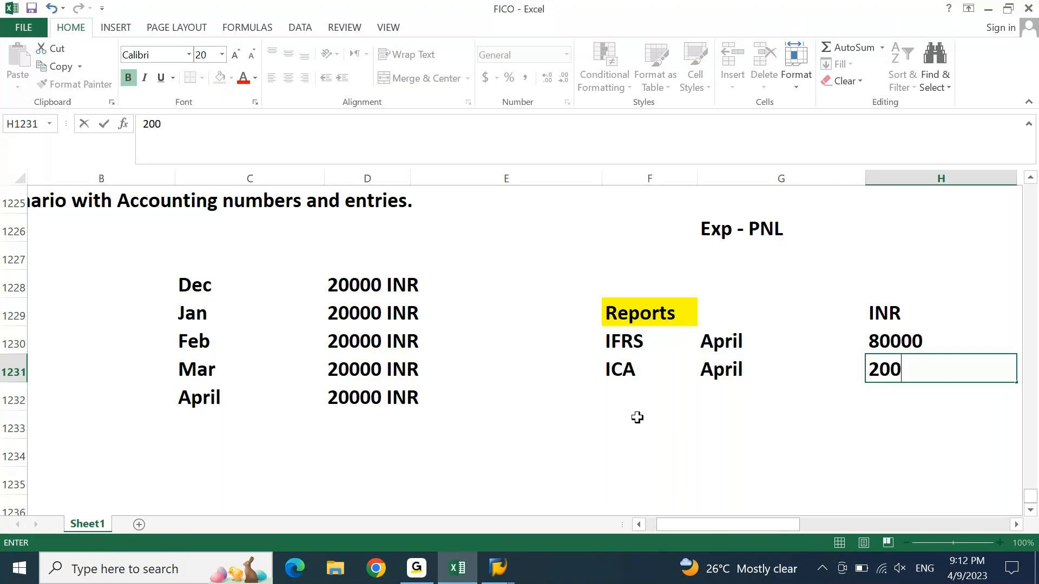
key("Return")
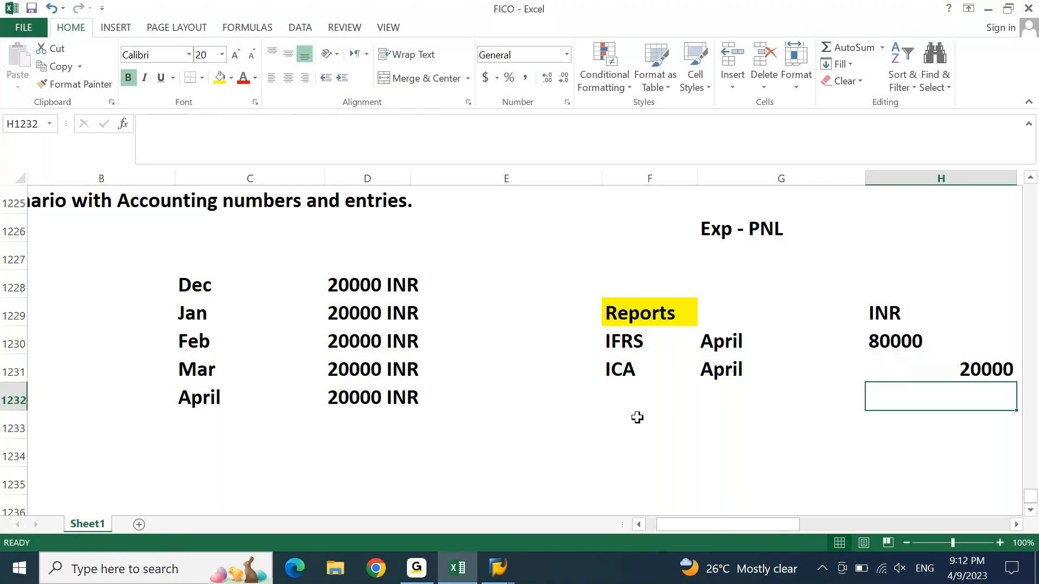
key("Up")
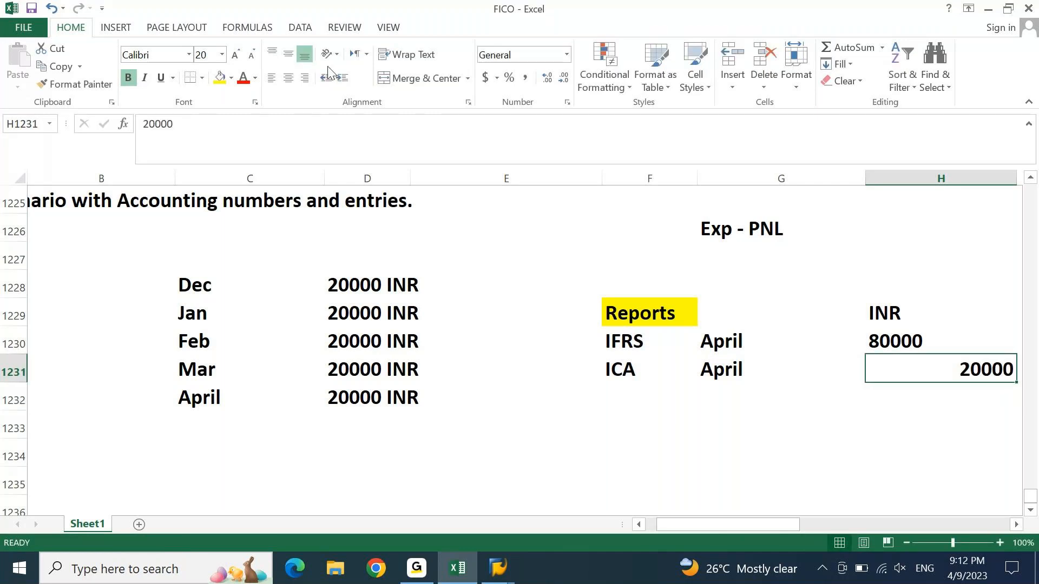
left_click(289, 83)
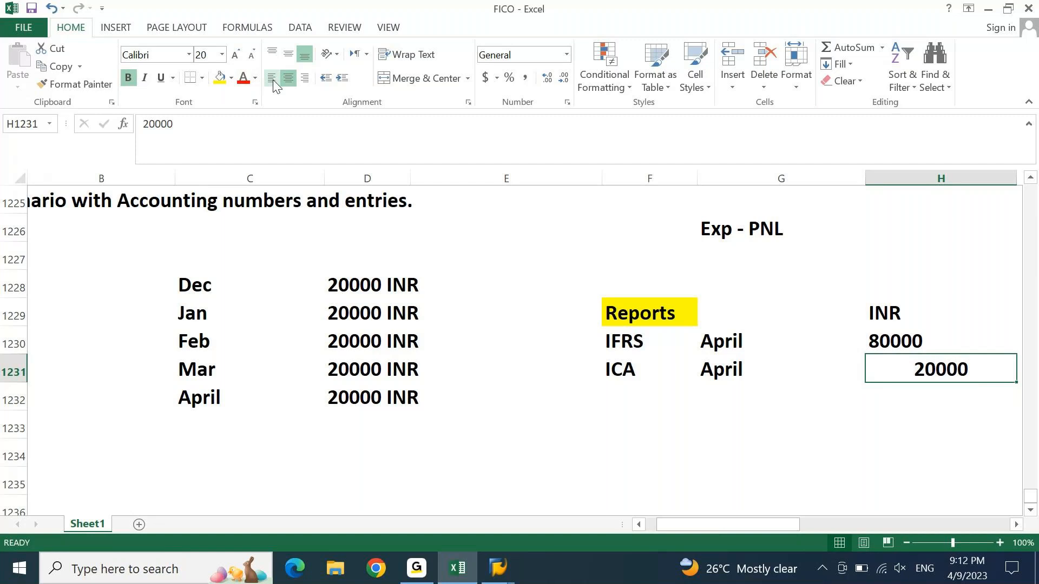
left_click(272, 81)
key("Left")
key("Left")
key("Left")
key("Left")
key("Left")
Step: Enter a 100000 INR total in D1233 below the monthly rents
key("Down")
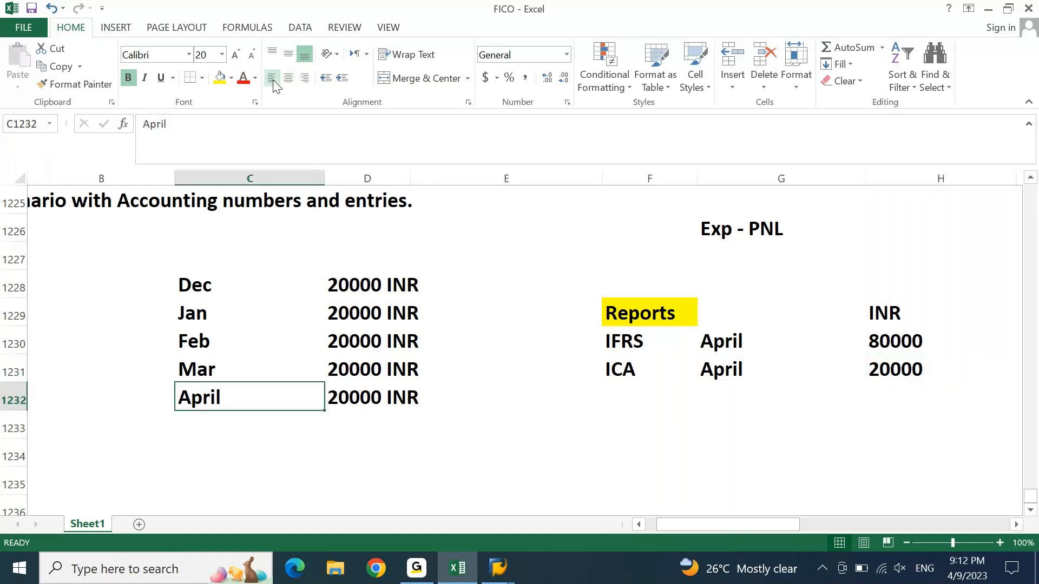
key("Down")
key("Right")
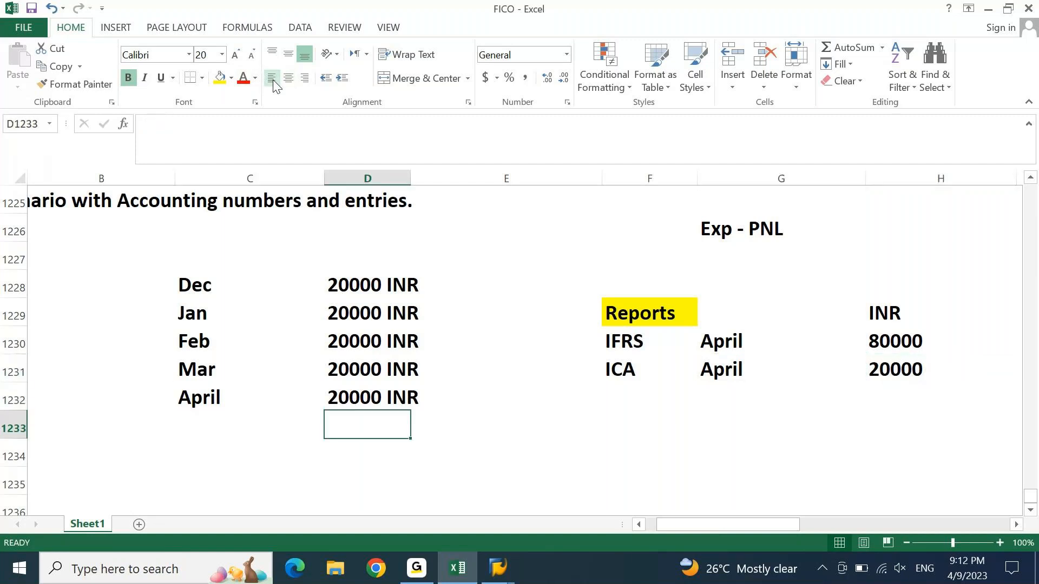
type("=SUM()")
key("Return")
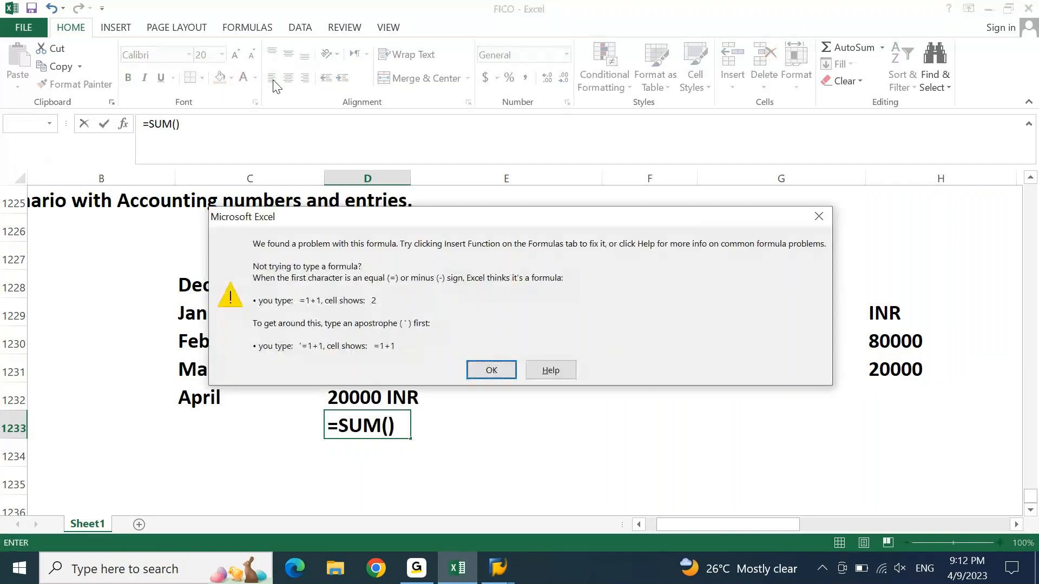
key("Escape")
key("Escape")
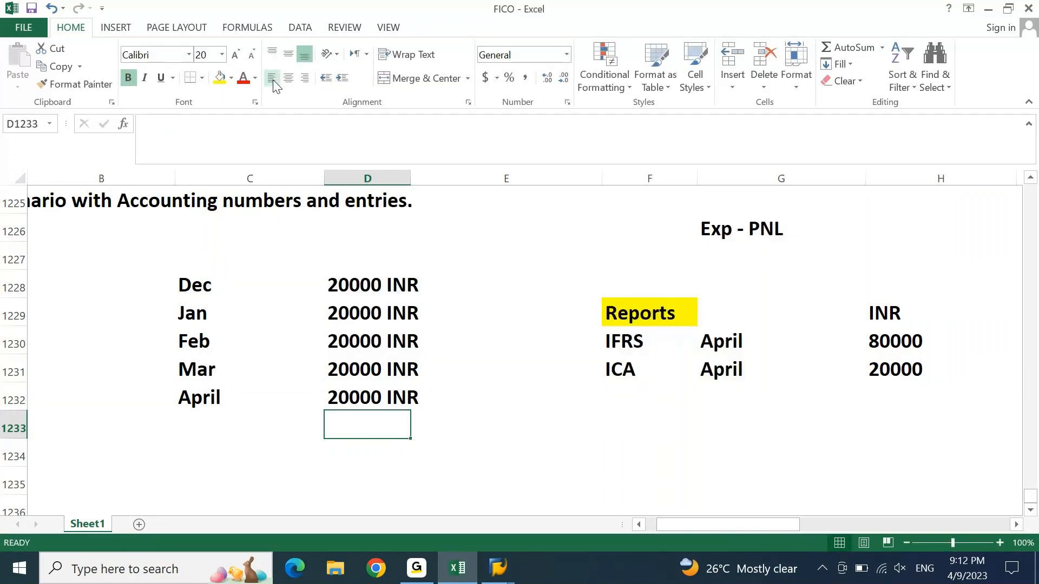
type("100000 INT")
key("BackSpace")
type("R")
key("Return")
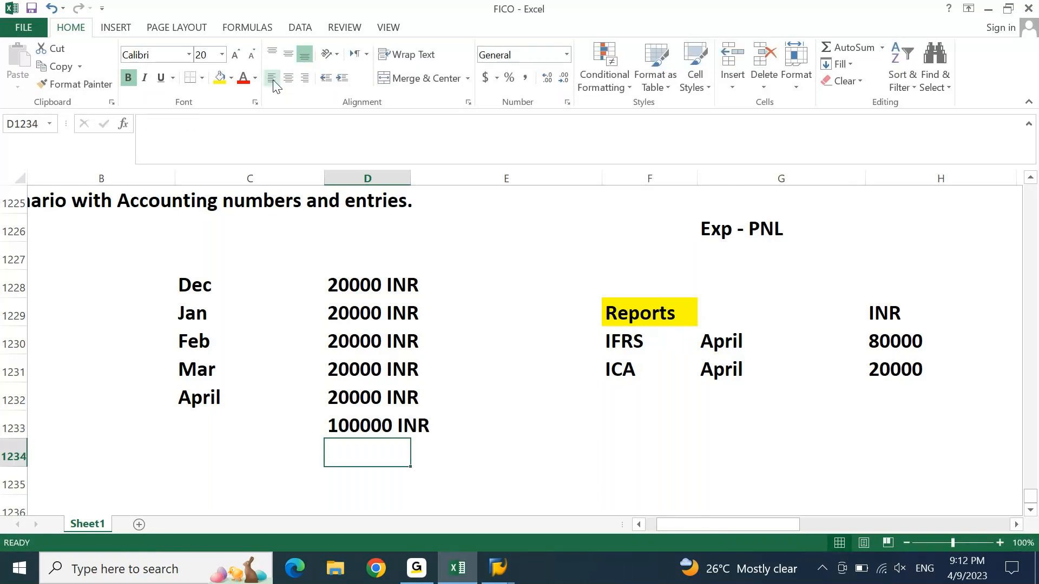
Step: Select the 80000 and 20000 amounts in H1230:H1231 to check their sum
key("Up")
key("shift+Right")
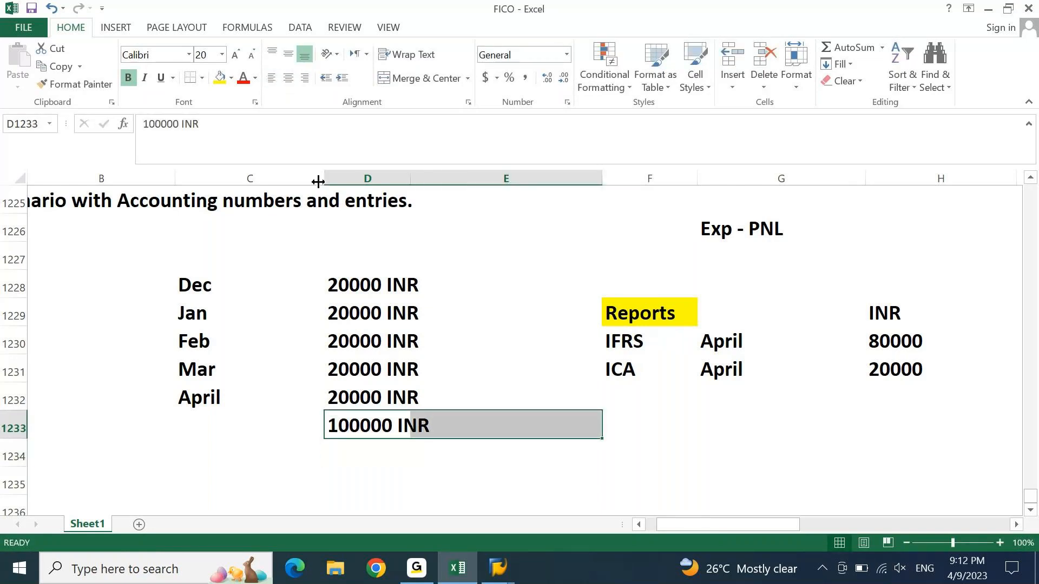
left_click(462, 446)
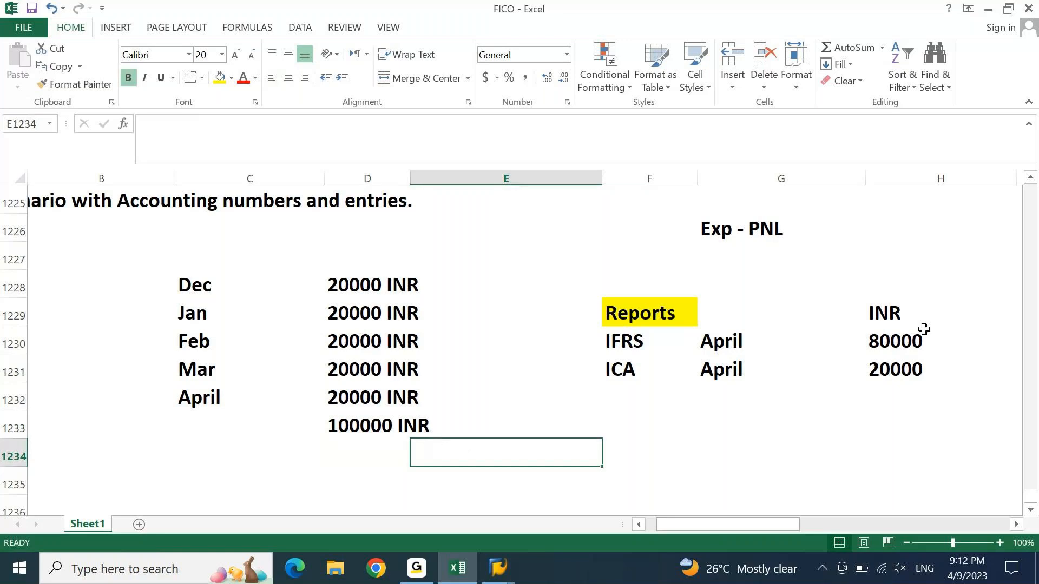
left_click_drag(896, 342, 897, 357)
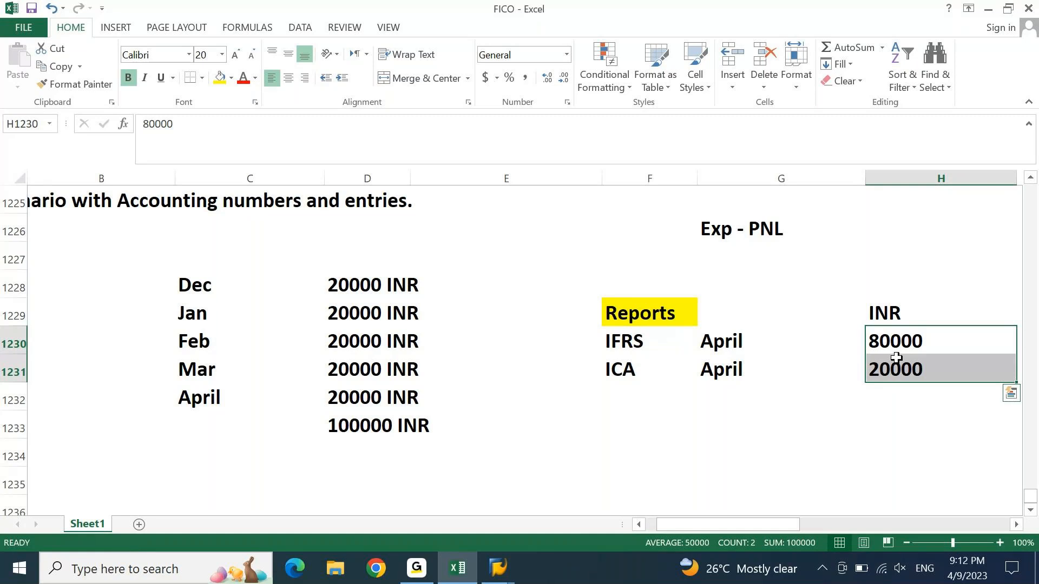
left_click(792, 411)
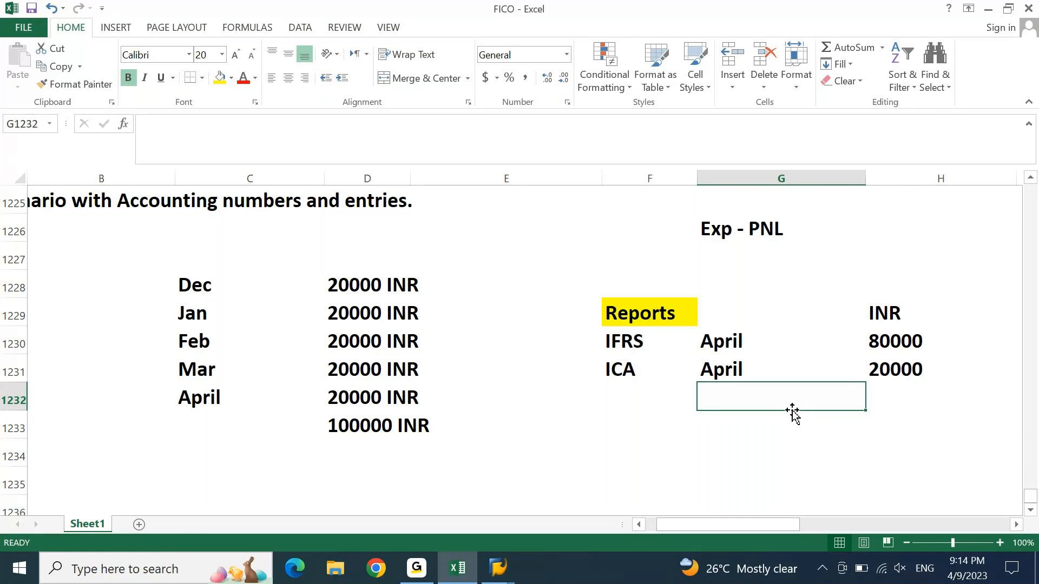
Step: Enter 50% in G1233 and another 50% in G1234
key("Return")
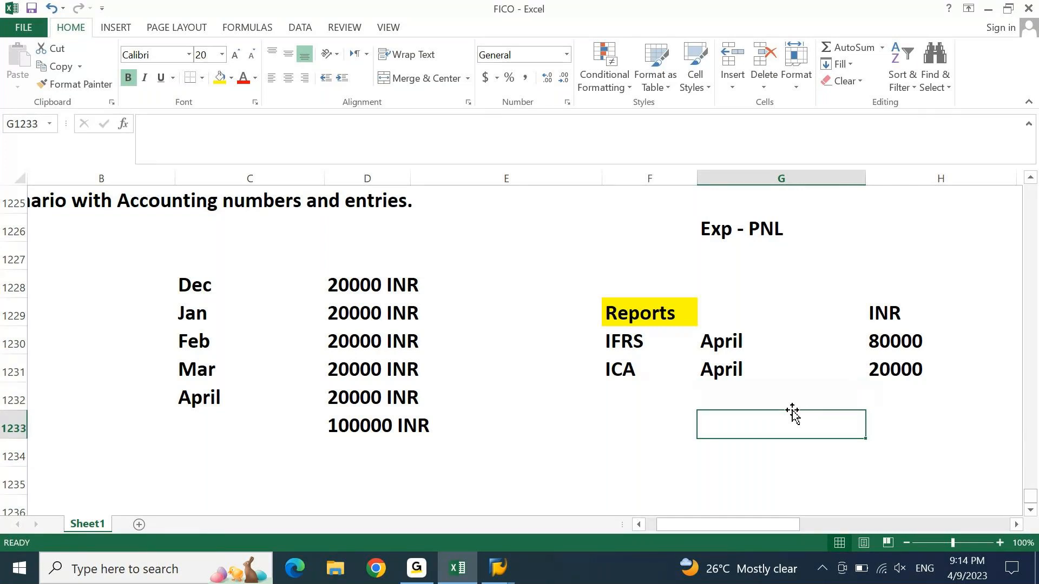
type("50%")
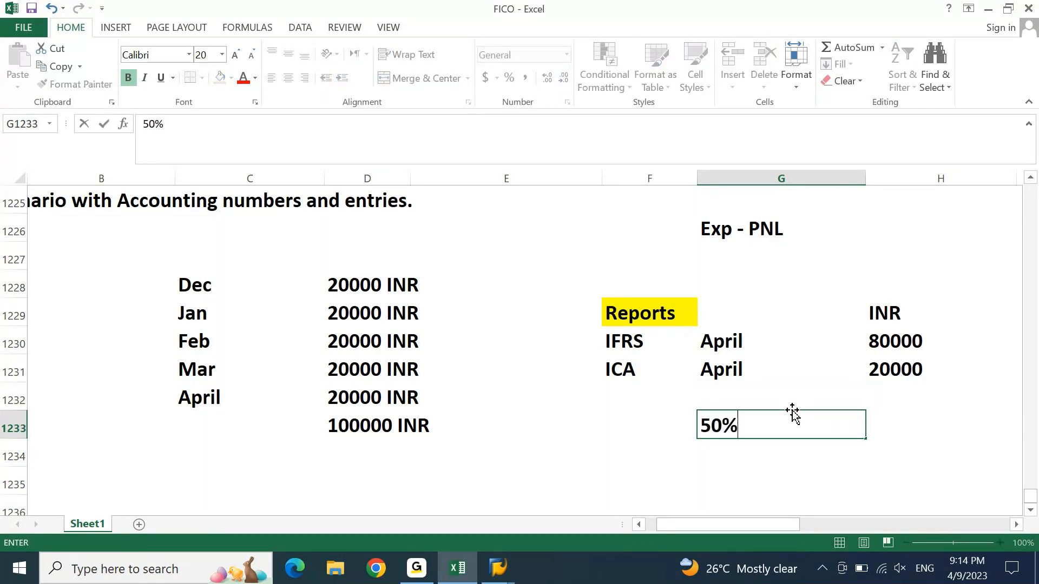
key("Return")
type("50%")
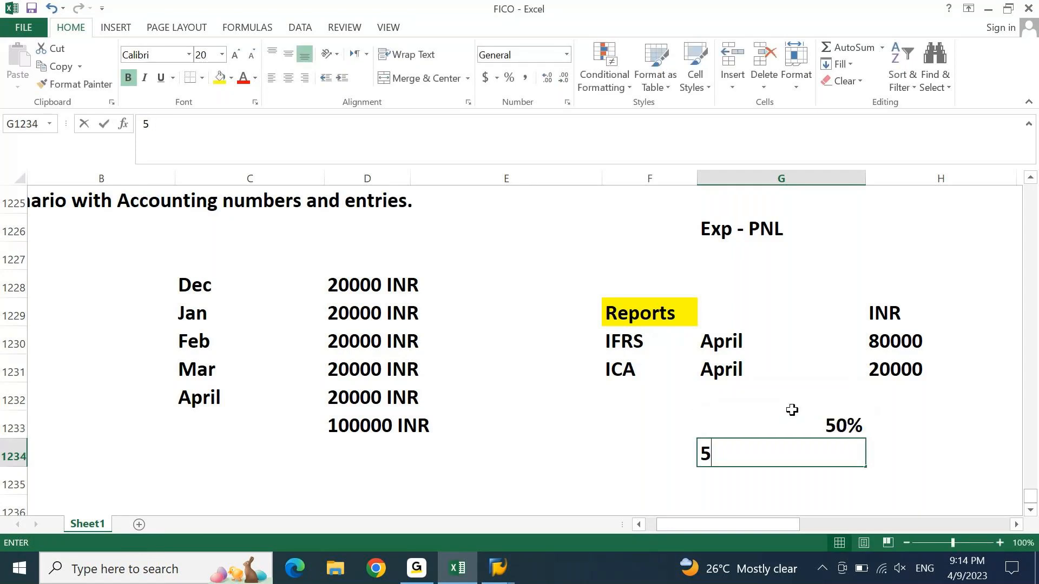
key("Return")
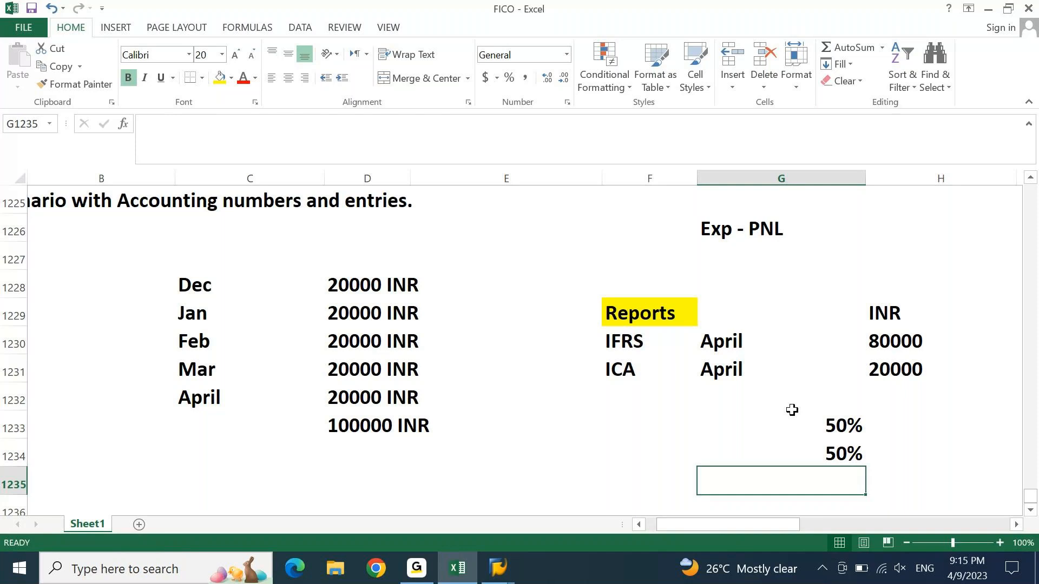
key("Up")
key("Up")
Step: Type 'when we are able to understand' in I1233
key("Right")
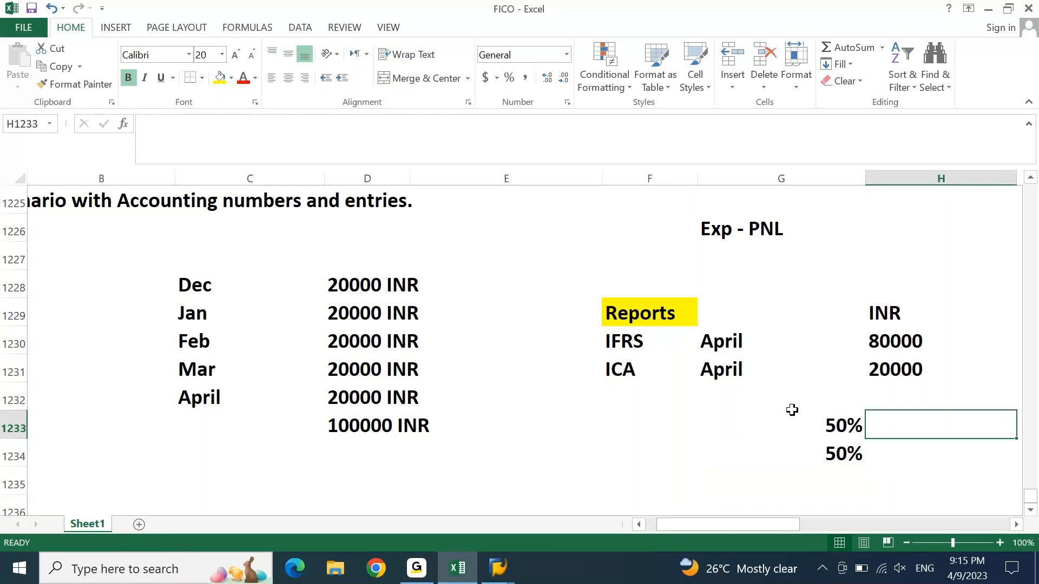
key("Right")
type("when ")
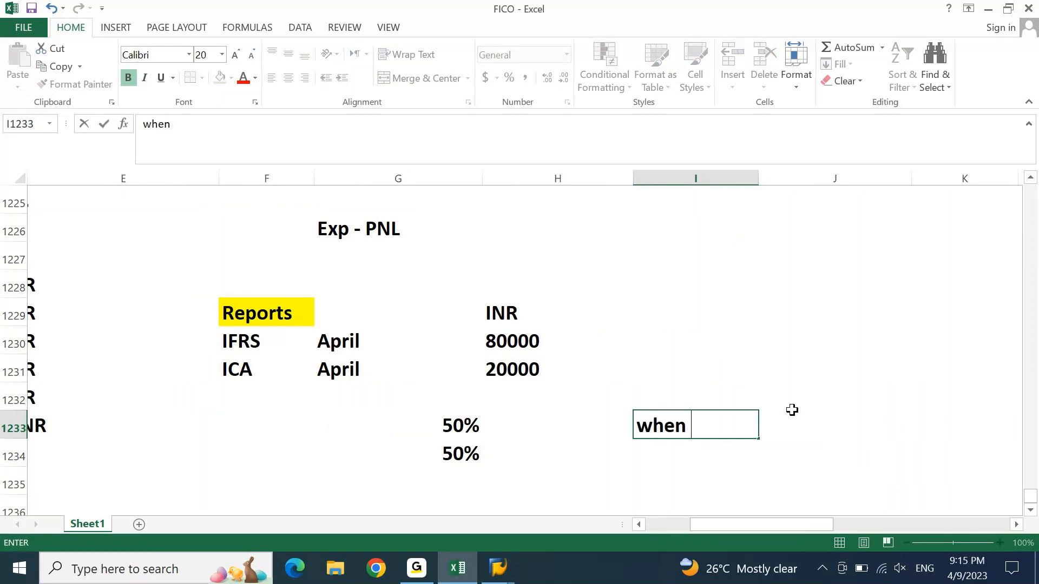
type("we are abl")
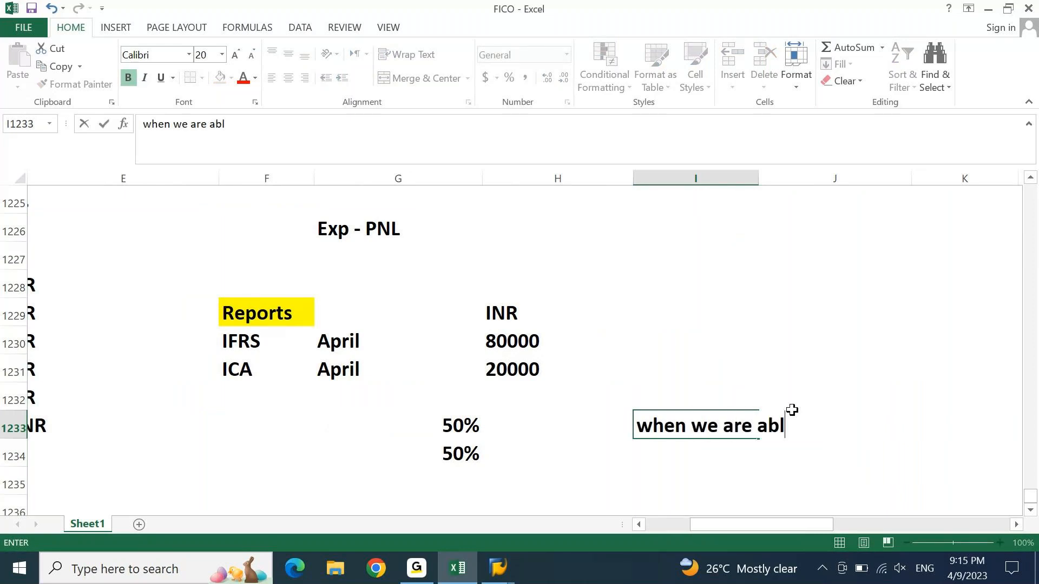
type("e to understand")
key("ctrl+Return")
key("Down")
key("Up")
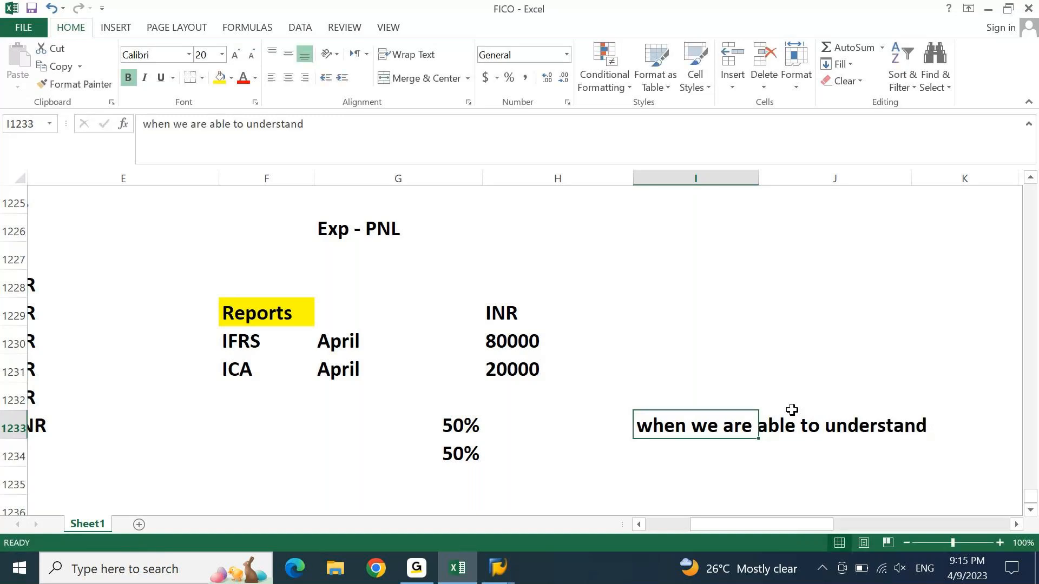
Step: Type 'when we are able to explain/convince the user/client' in I1234
key("Down")
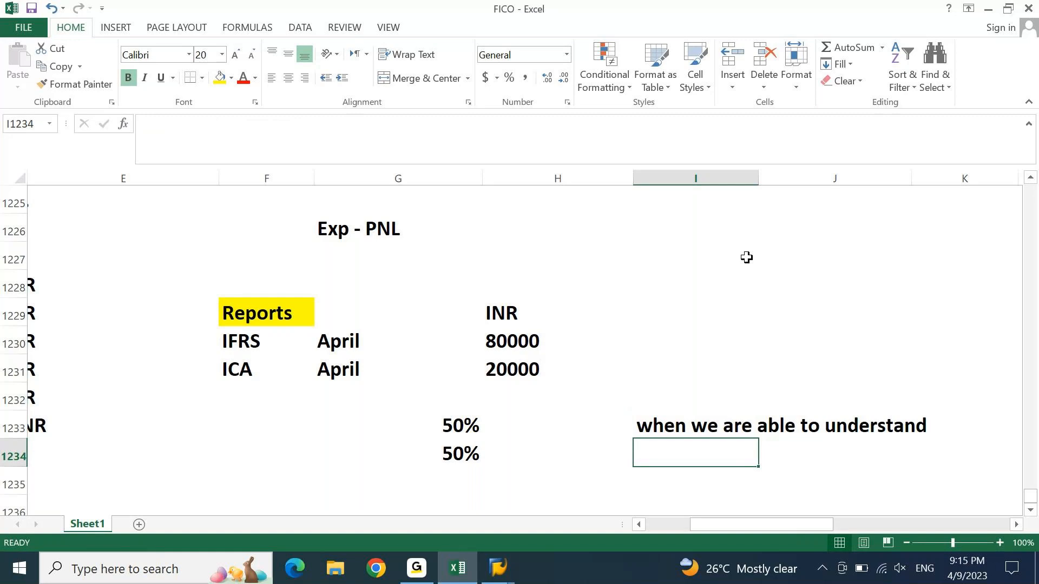
type("when we are ab")
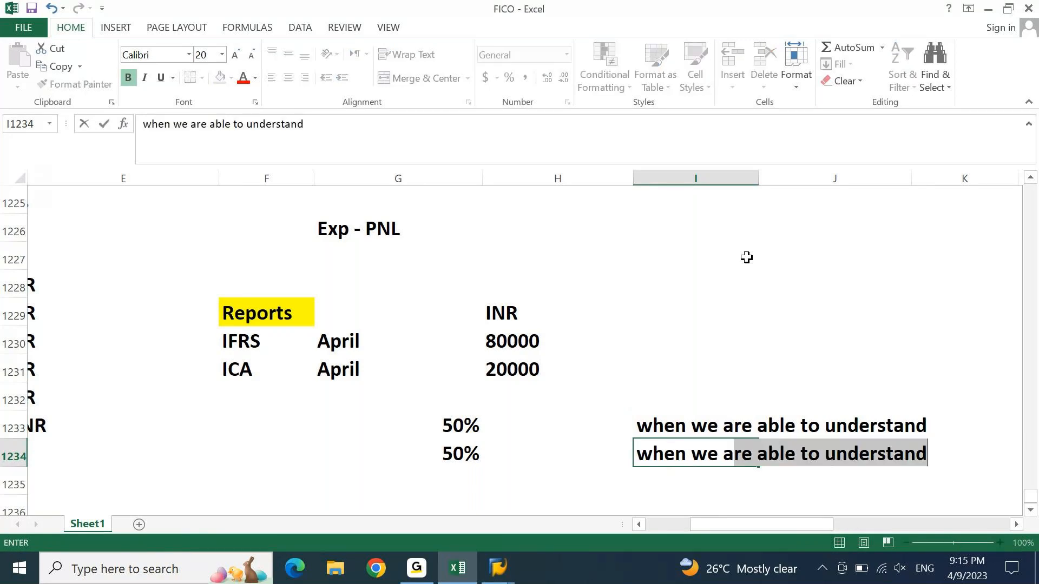
type("le to ")
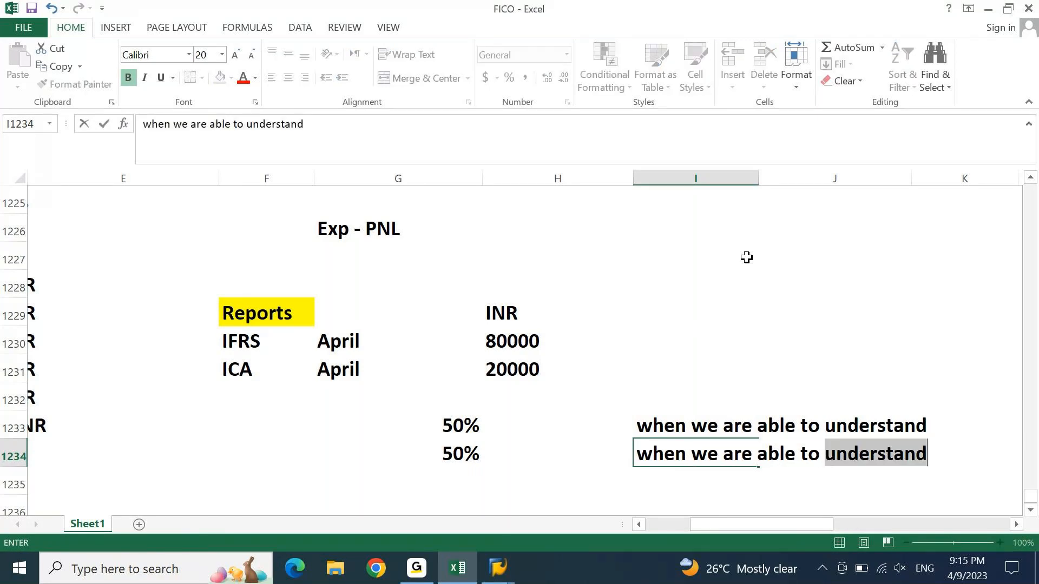
type("explain/")
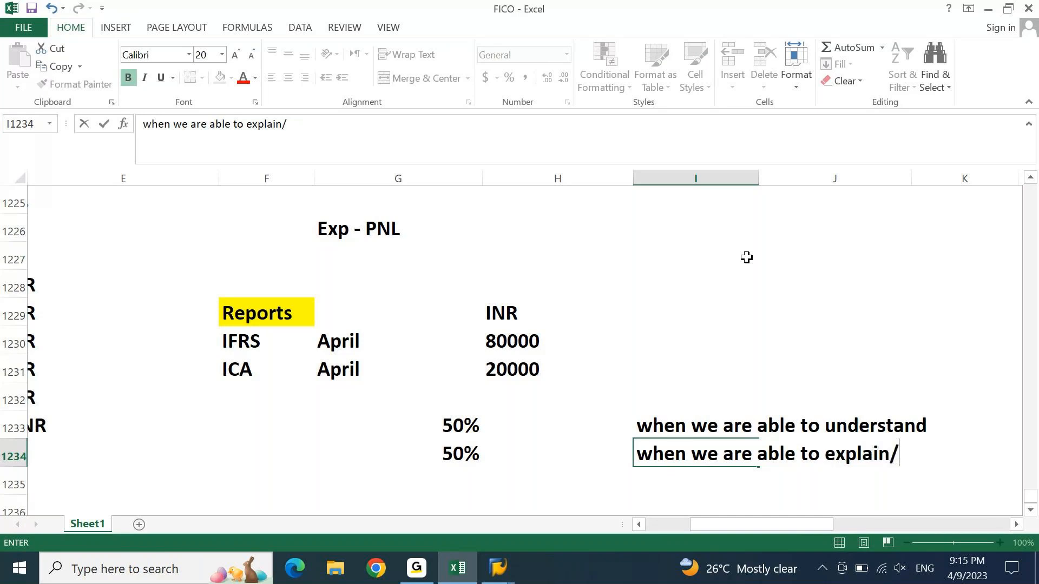
type("convince the user")
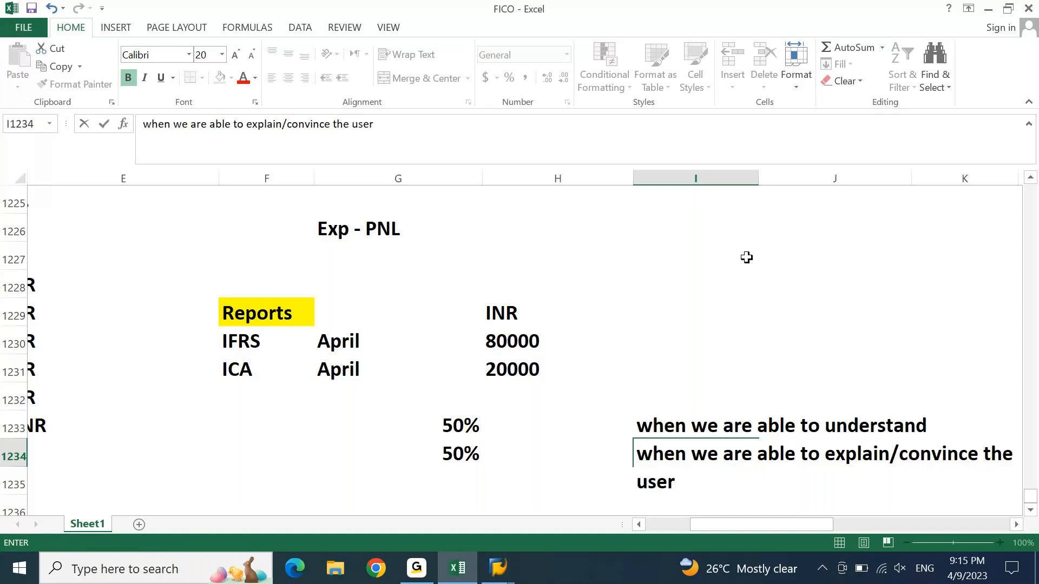
type("/client")
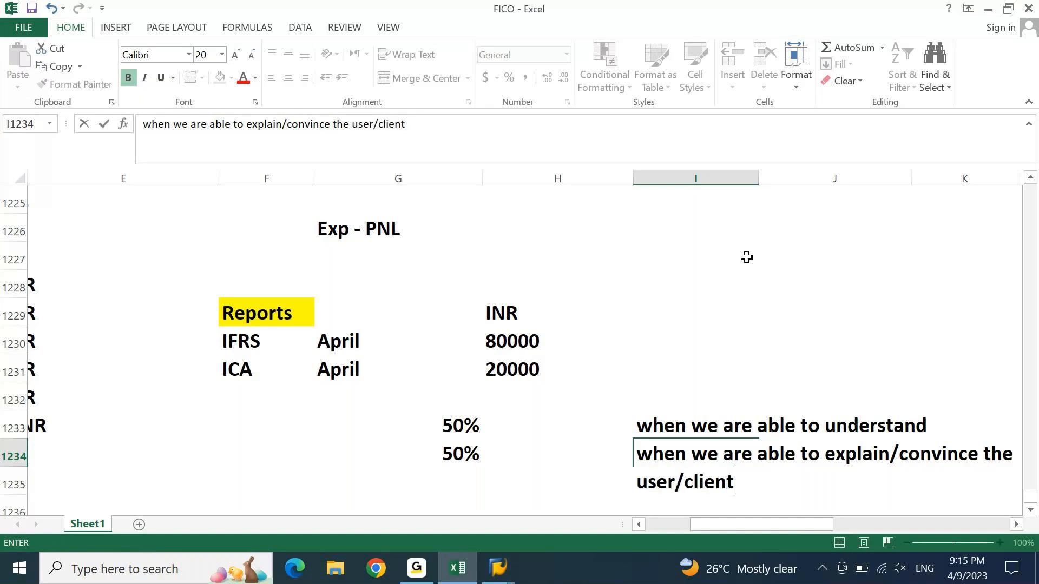
key("Left")
key("Left")
key("Down")
key("alt+equal")
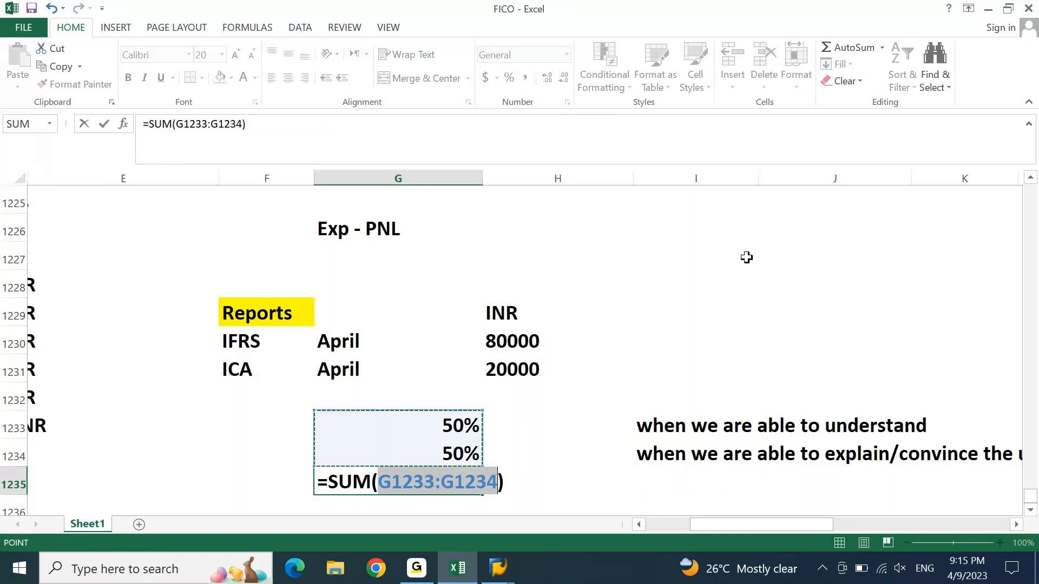
Step: Commit =SUM(G1233:G1234) in G1235 to show 100%, then review the cells
key("Return")
key("Up")
key("Up")
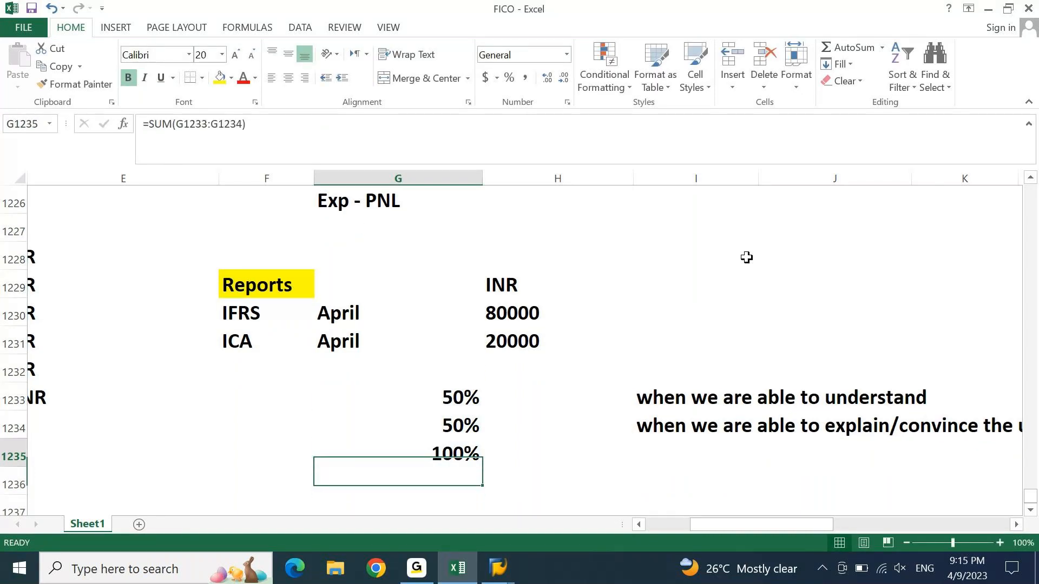
key("Right")
key("Right")
key("Right")
key("Right")
key("Right")
key("Right")
key("Right")
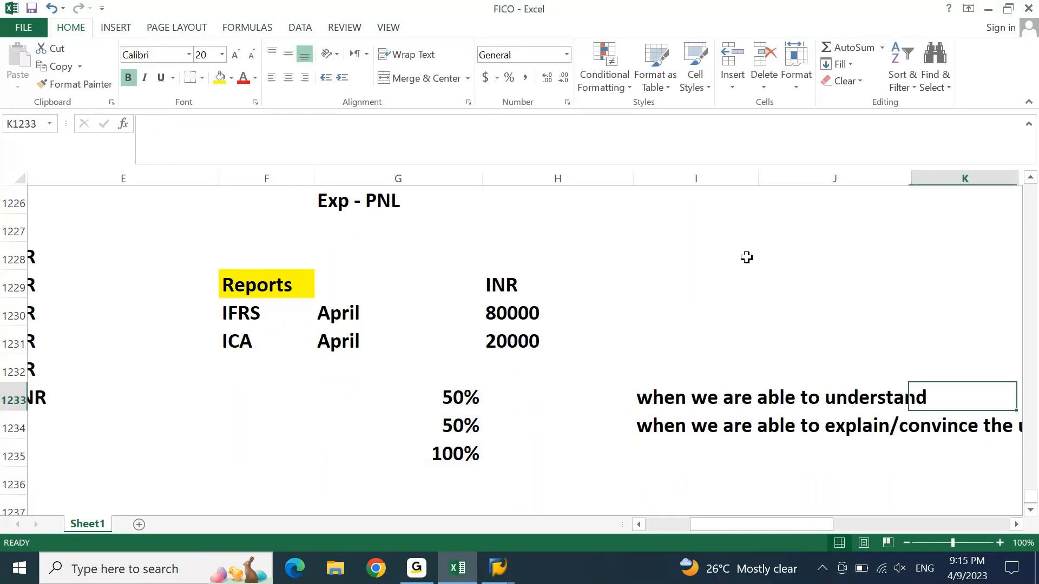
key("Left")
key("Left")
key("Left")
key("Left")
key("Left")
key("Left")
key("Left")
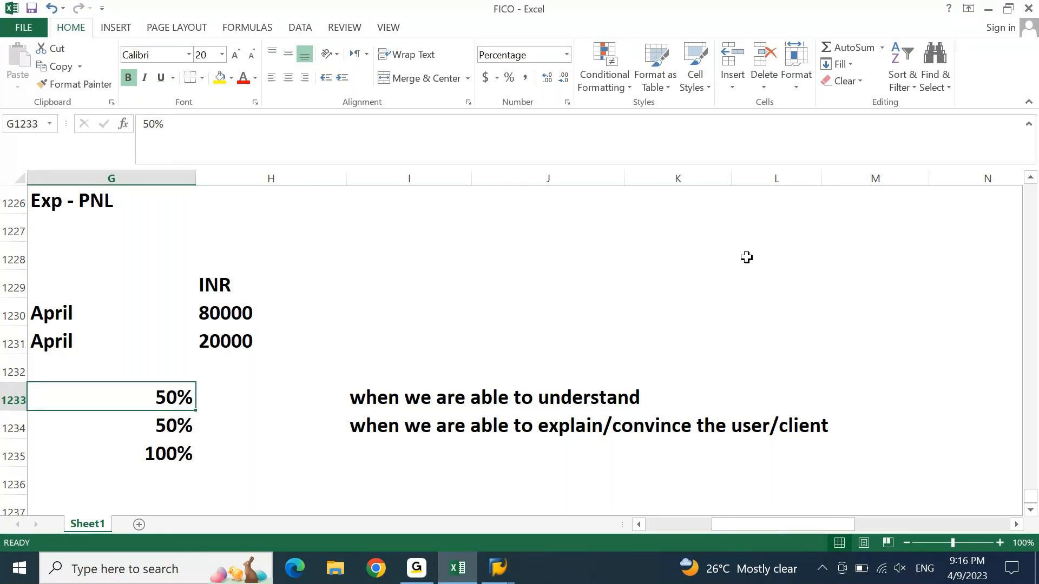
key("Right")
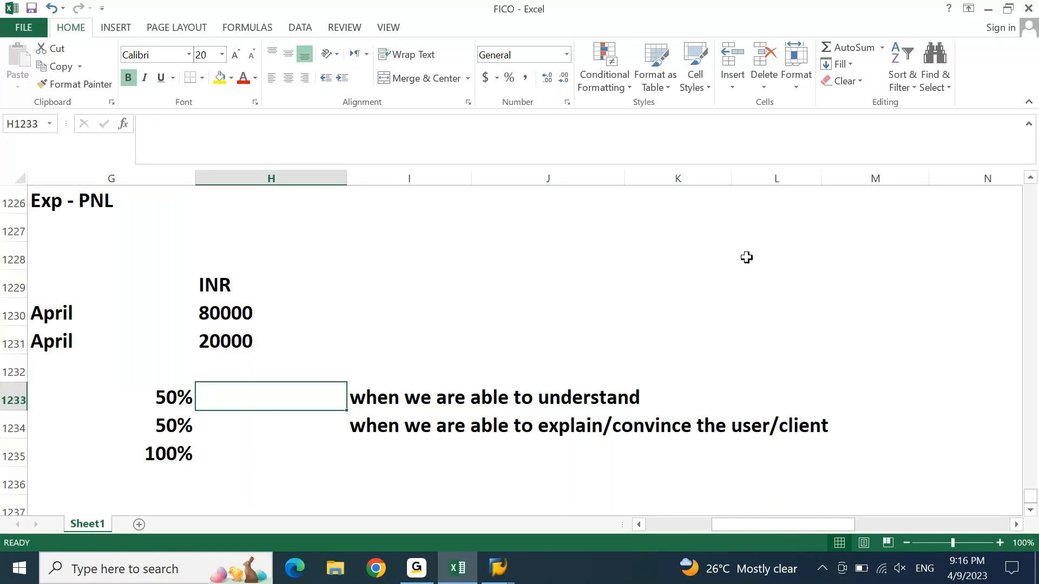
key("Down")
key("Left")
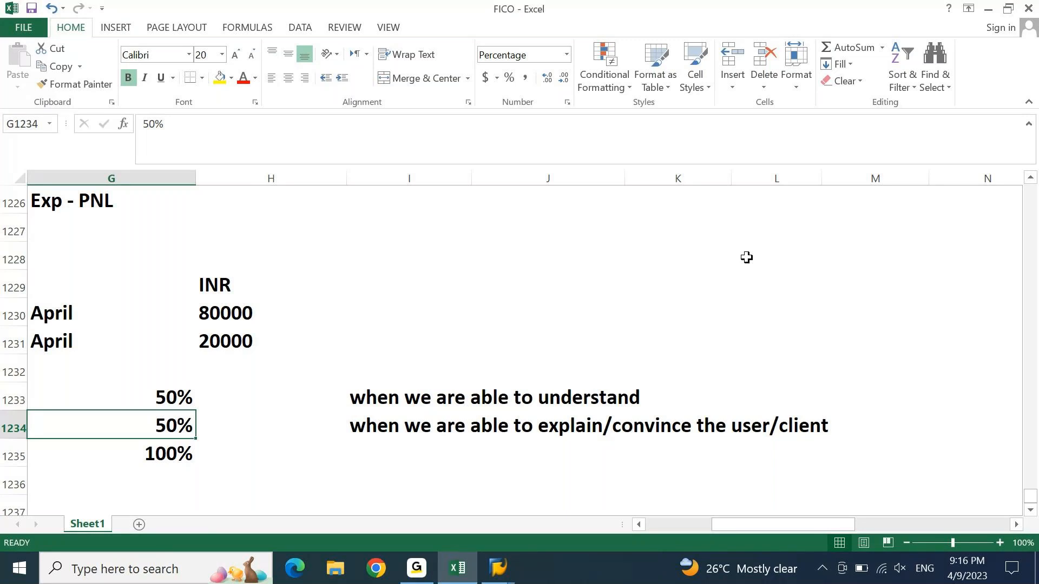
key("Down")
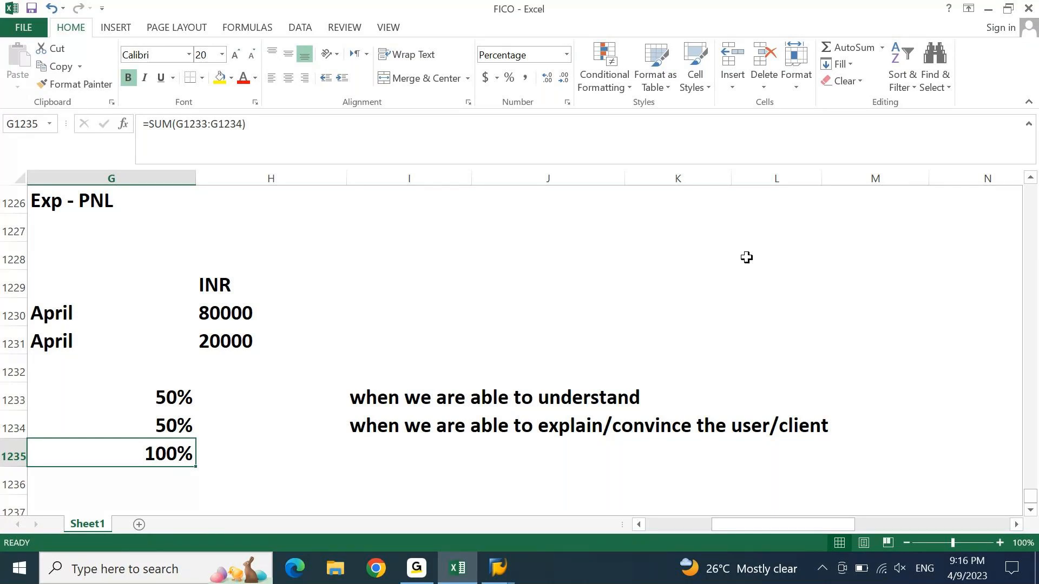
key("Home")
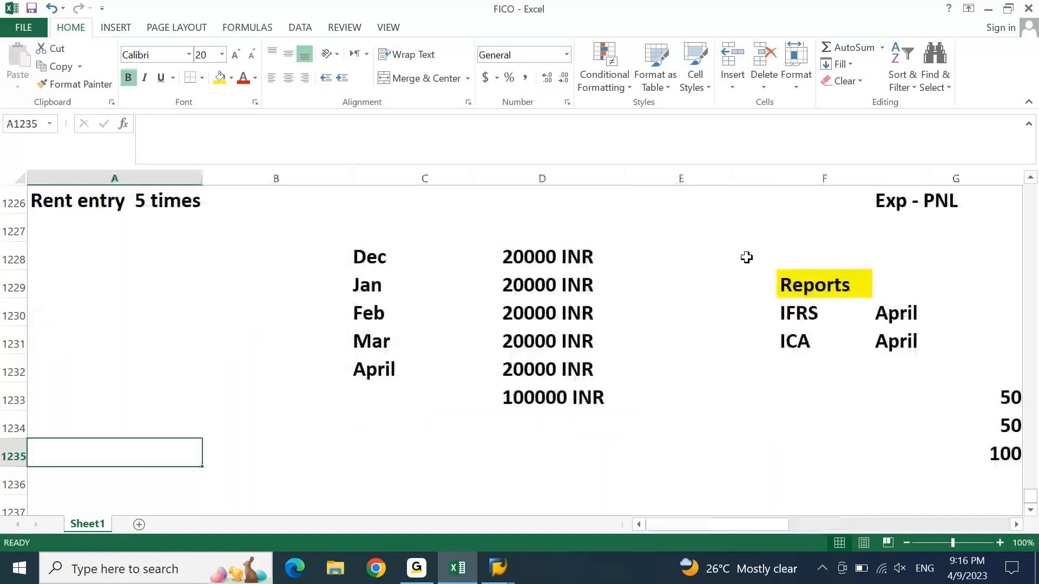
key("ctrl+Right")
key("Home")
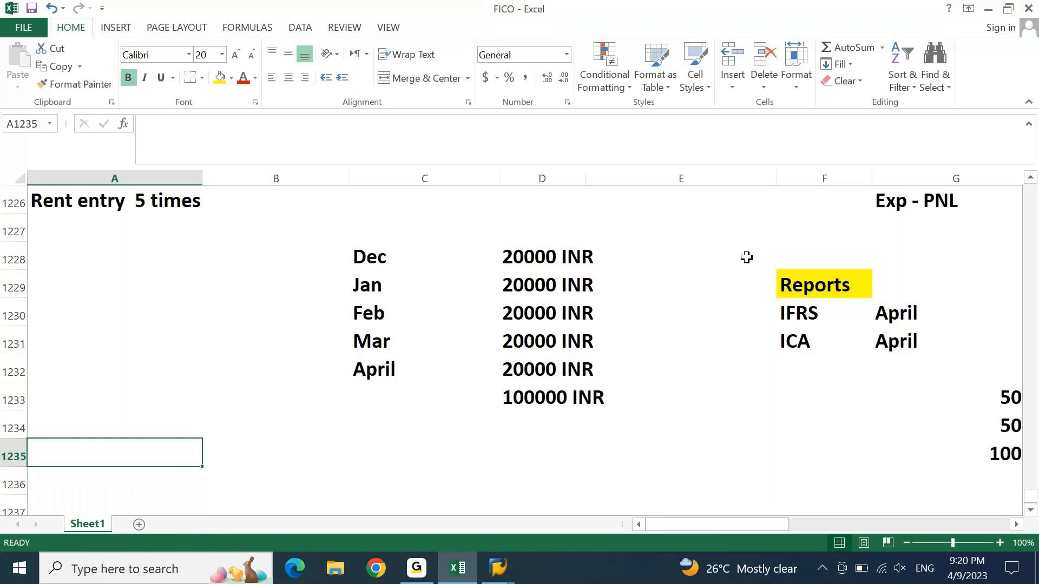
Step: Review guideline notes 2 and 3 above the 'Rent entry 5 times' line
key("Up")
key("Up")
key("Up")
key("Up")
key("Up")
key("Up")
key("Up")
key("Up")
key("Up")
key("Up")
key("Up")
key("Up")
key("Up")
key("Up")
key("Up")
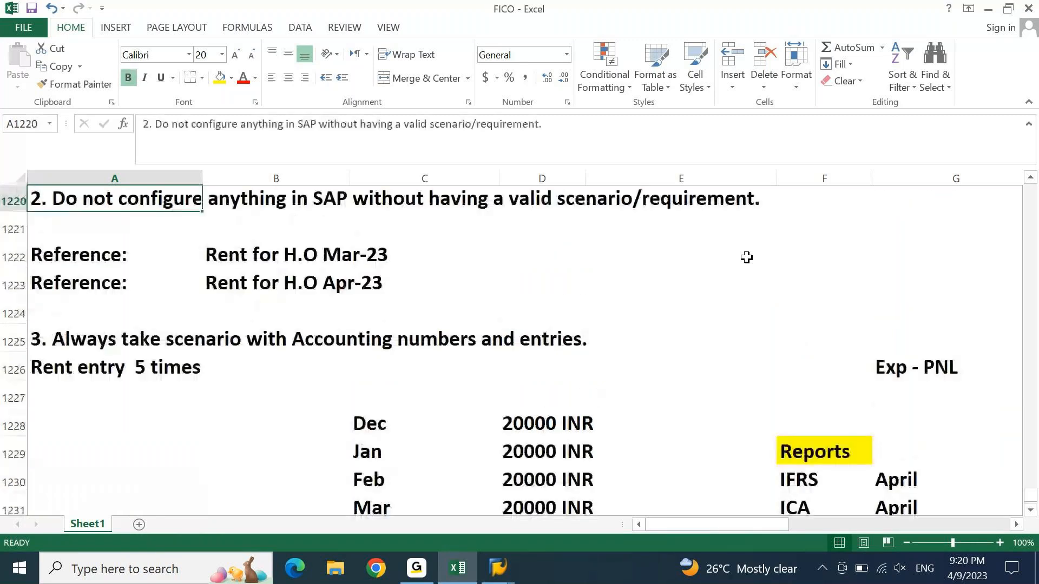
key("Down")
key("Down")
key("Down")
key("Down")
key("Down")
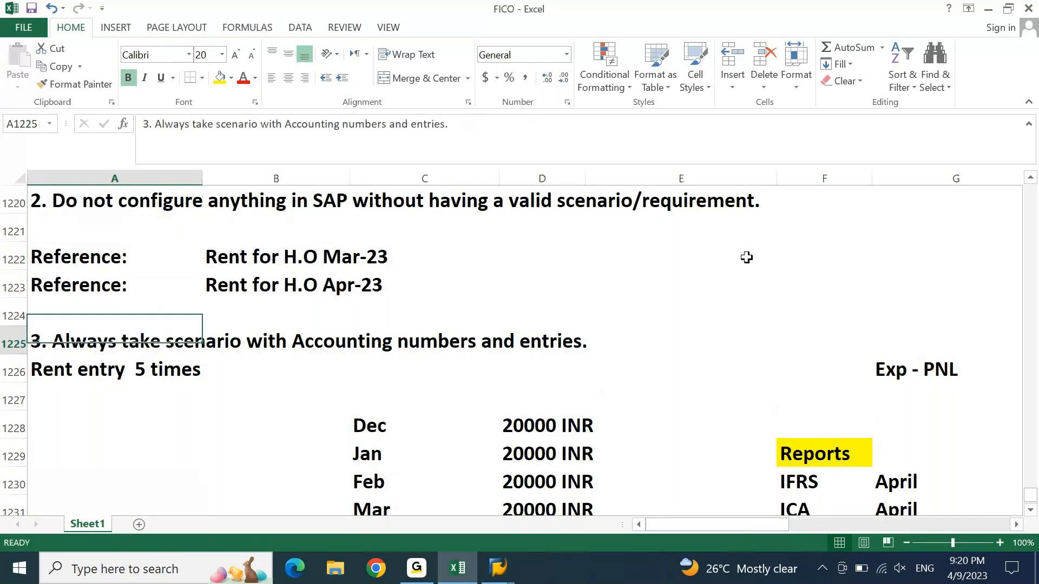
key("Down")
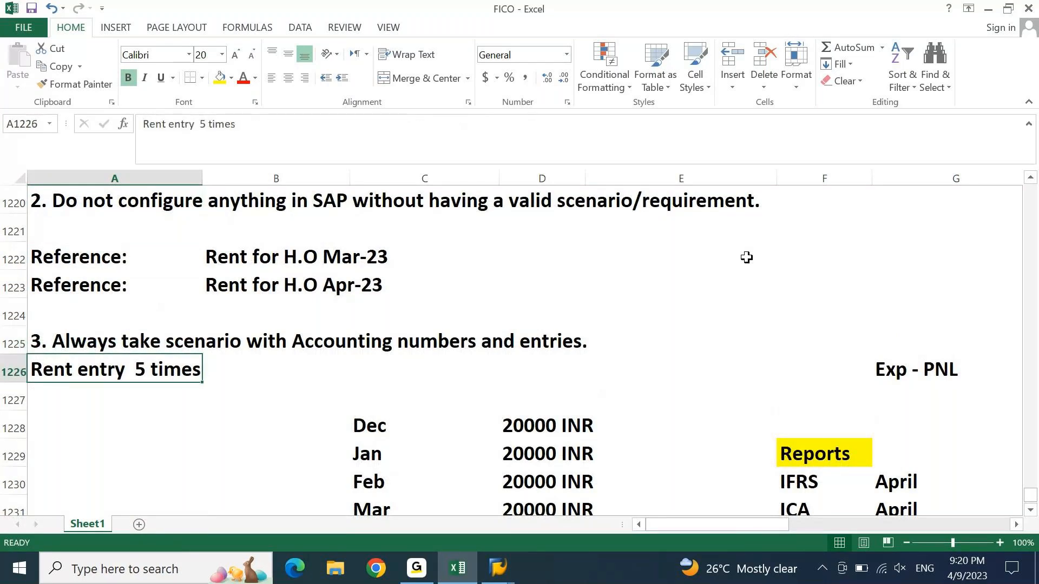